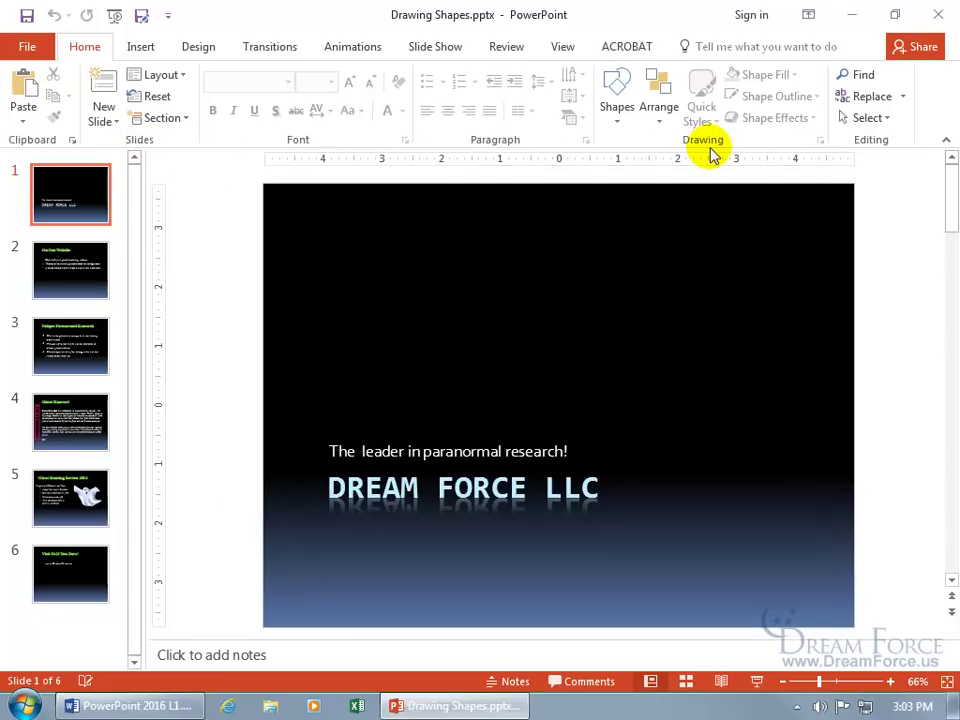
# Open the Insert tab's Shapes gallery listing Lines, Rectangles and Basic Shapes
pyautogui.click(621, 124)
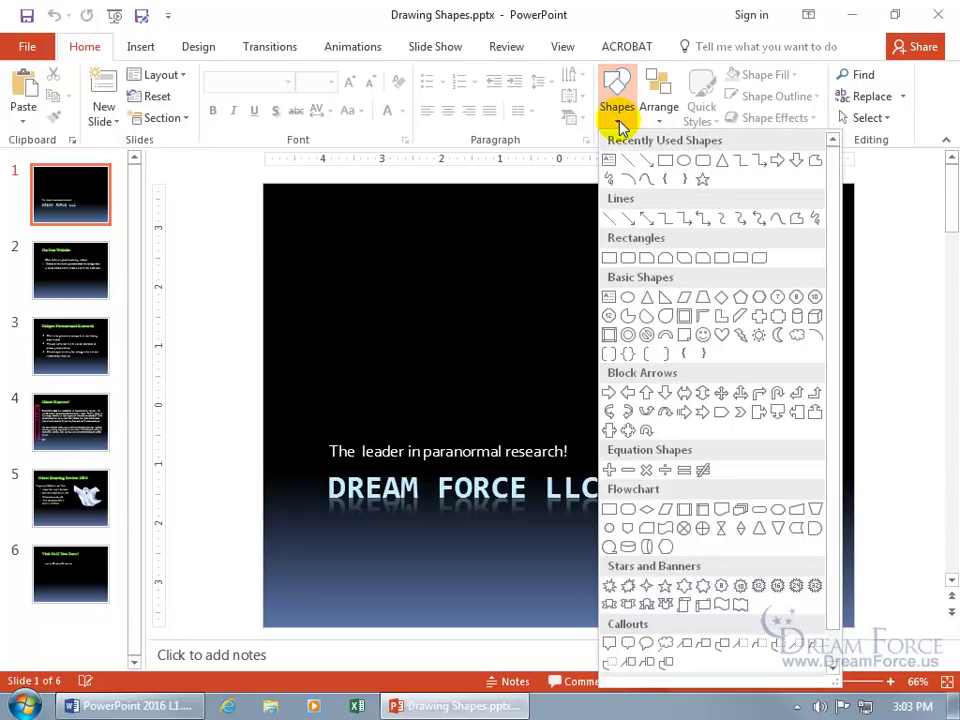
pyautogui.click(141, 50)
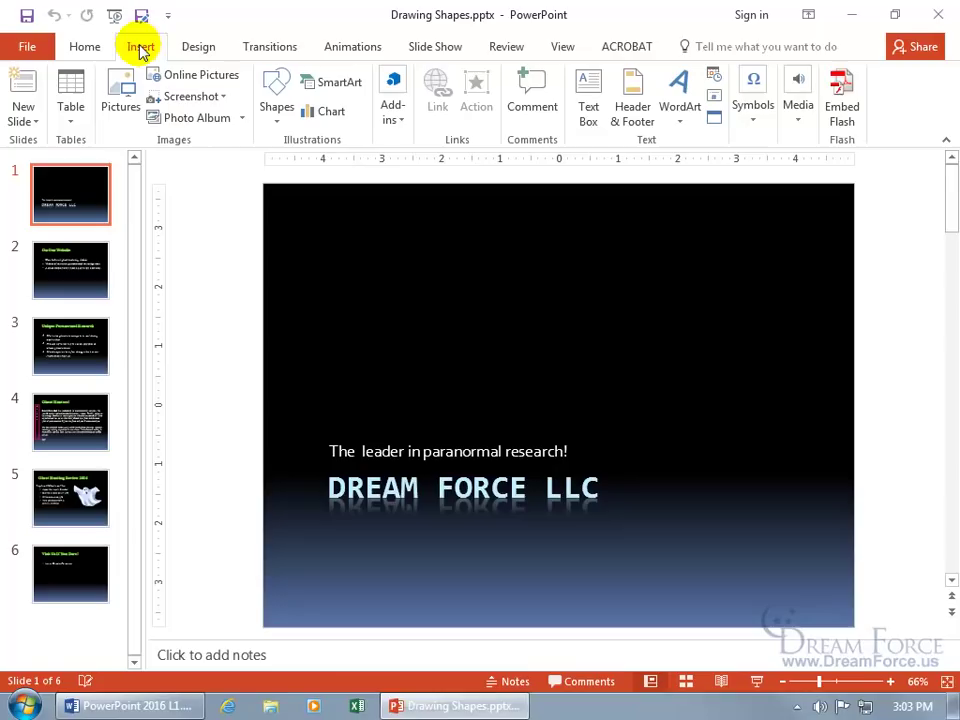
pyautogui.click(275, 125)
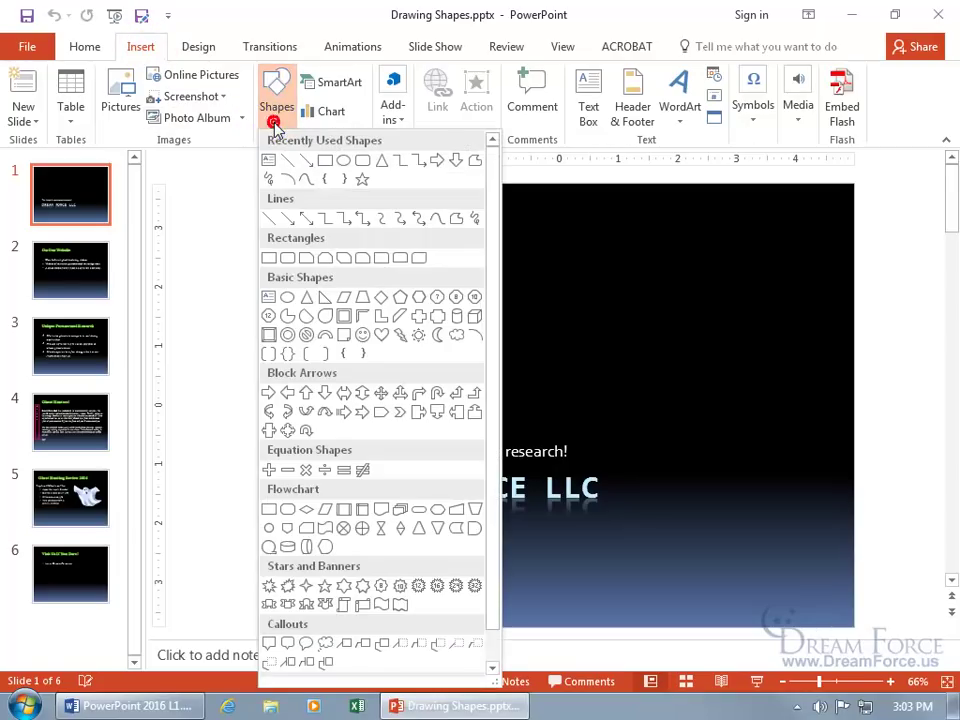
pyautogui.click(274, 224)
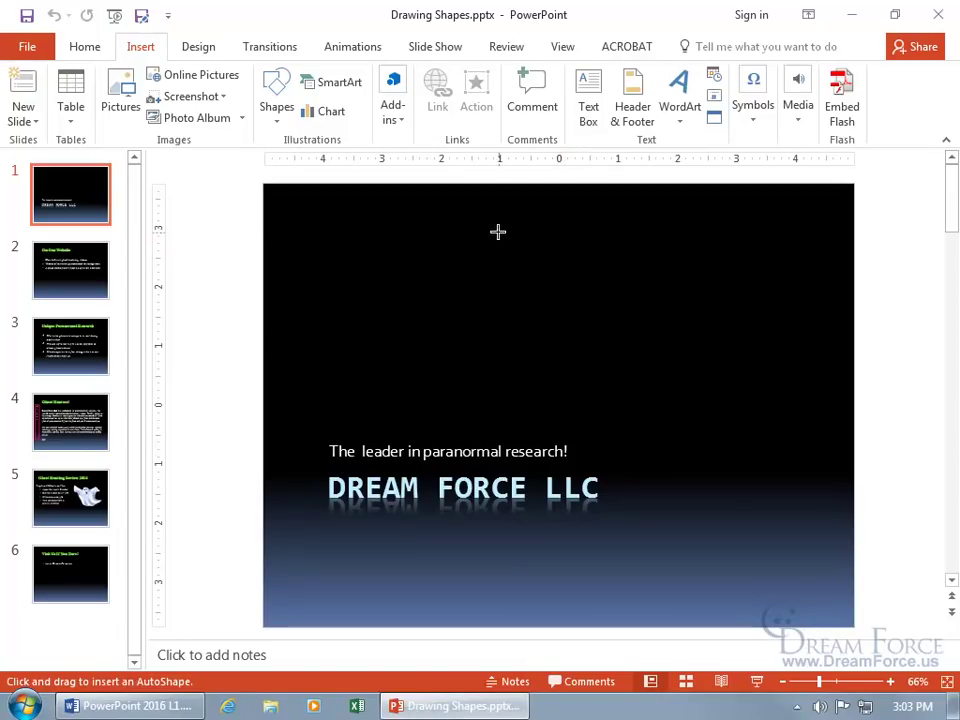
pyautogui.moveTo(500, 234); pyautogui.dragTo(691, 391)
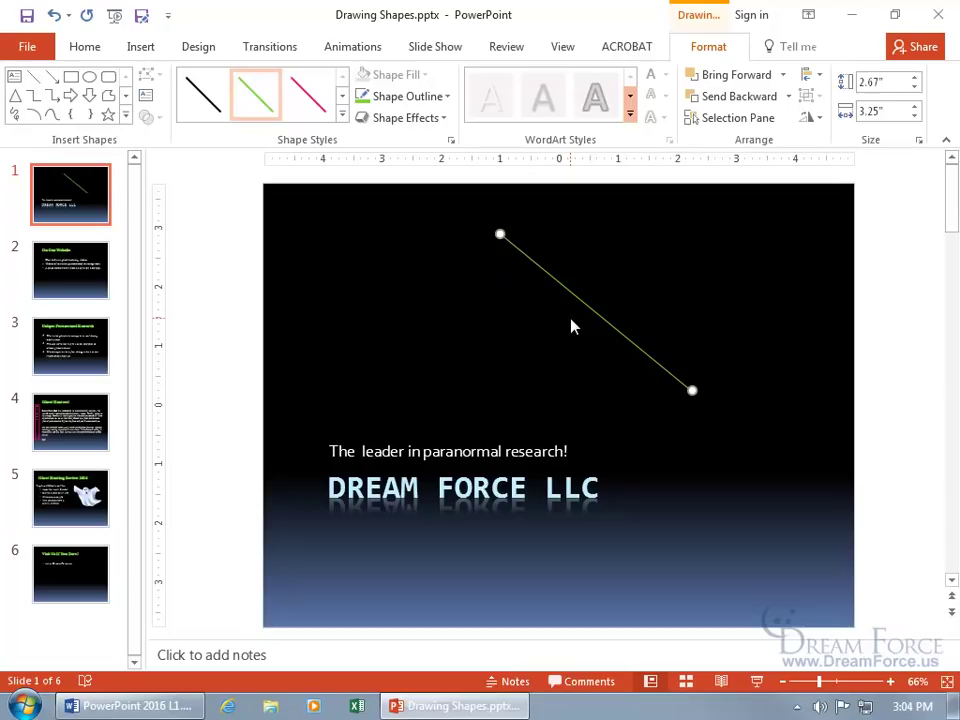
pyautogui.click(646, 282)
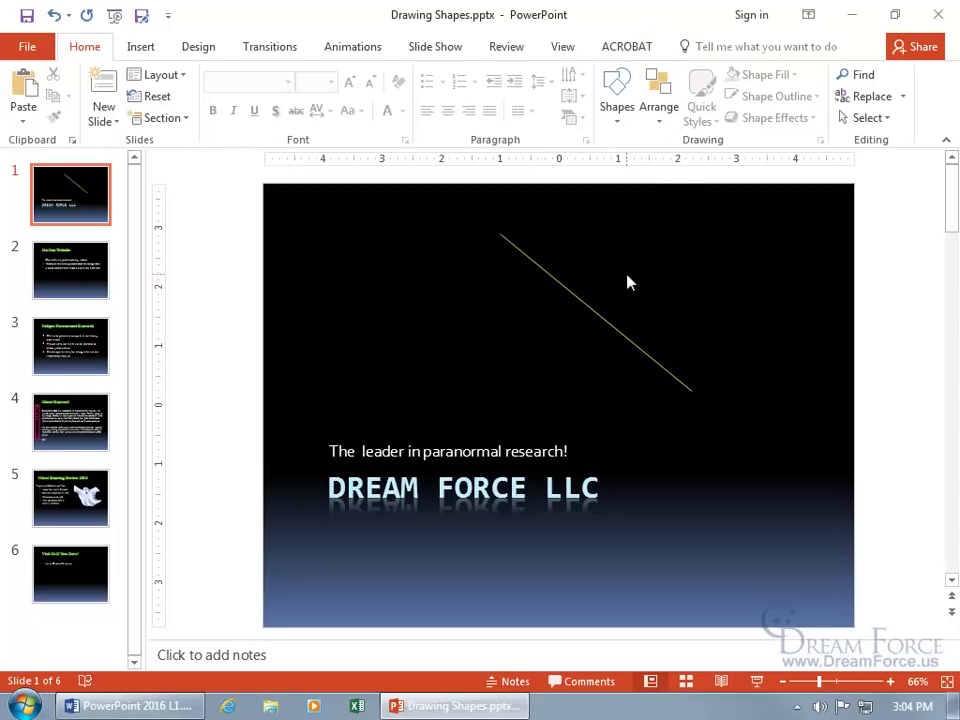
pyautogui.click(583, 300)
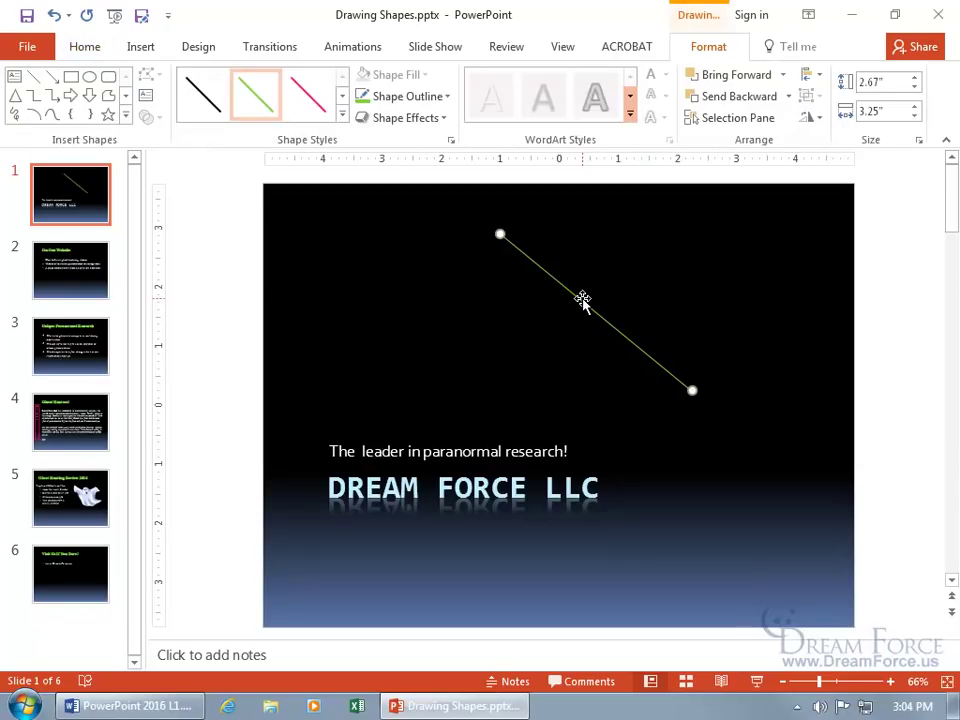
pyautogui.click(727, 75)
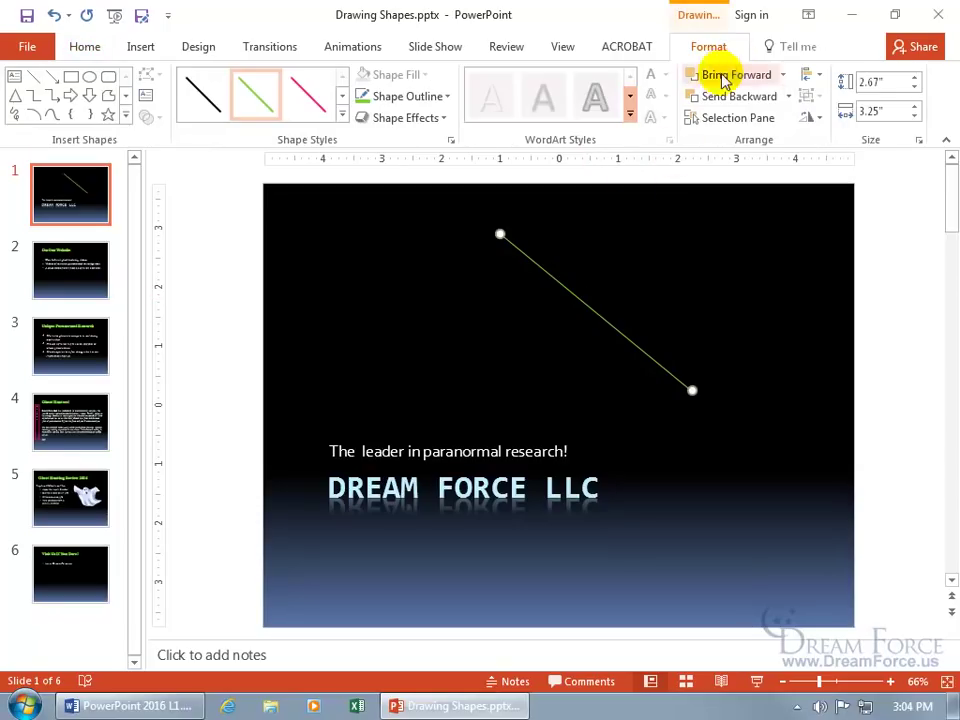
pyautogui.press('Delete')
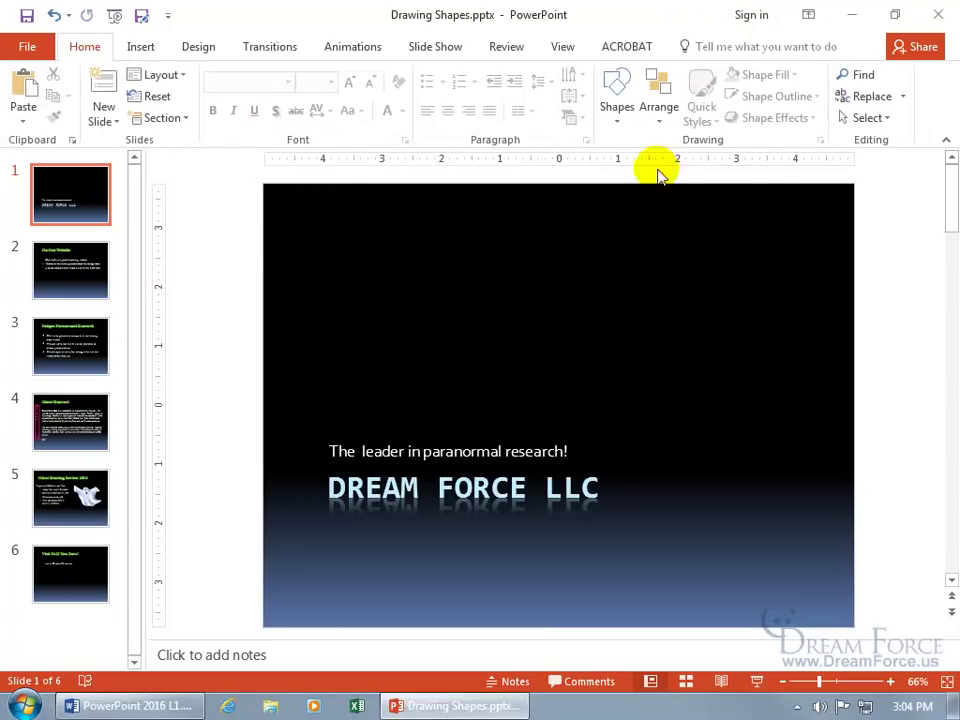
# Draw a straight diagonal line from upper left to lower right above the title text
pyautogui.click(619, 124)
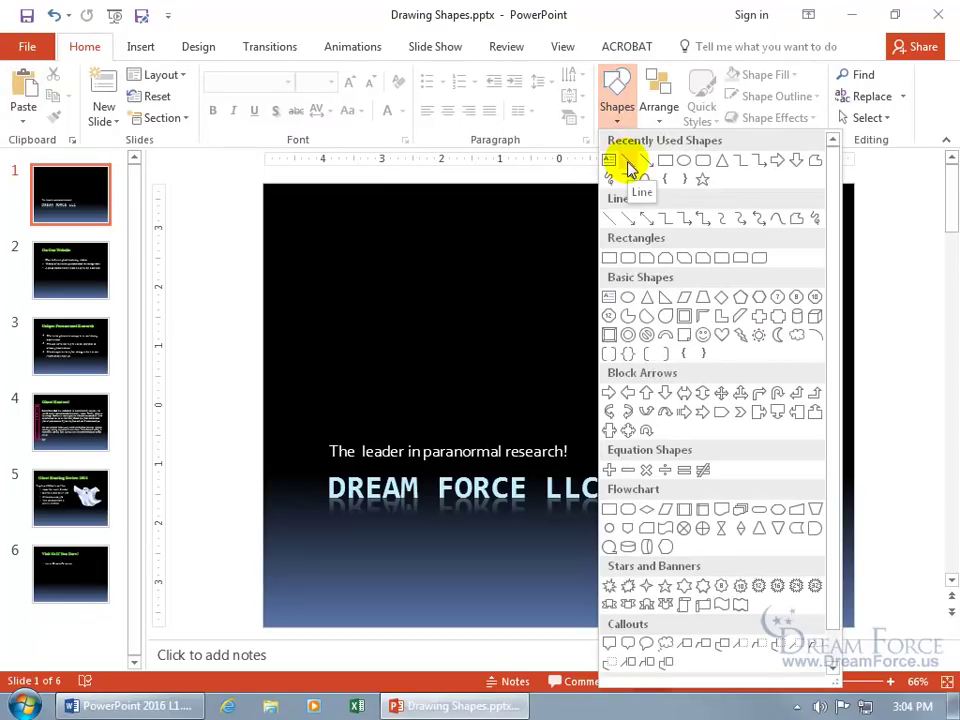
pyautogui.click(627, 161)
pyautogui.moveTo(471, 242)
pyautogui.mouseDown()
pyautogui.moveTo(615, 390)
pyautogui.moveTo(658, 392)
pyautogui.moveTo(707, 328)
pyautogui.moveTo(686, 375)
pyautogui.moveTo(716, 343)
pyautogui.moveTo(690, 386)
pyautogui.moveTo(518, 428)
pyautogui.moveTo(564, 405)
pyautogui.moveTo(609, 399)
pyautogui.moveTo(706, 306)
pyautogui.moveTo(690, 381)
pyautogui.moveTo(708, 403)
pyautogui.moveTo(697, 401)
pyautogui.mouseUp()
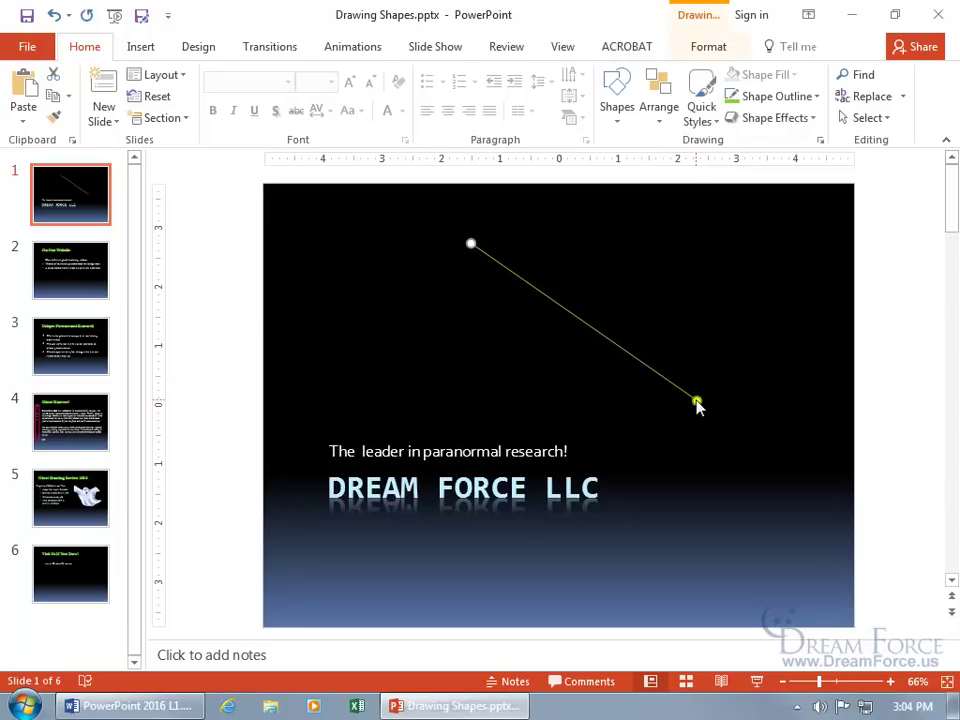
pyautogui.click(811, 100)
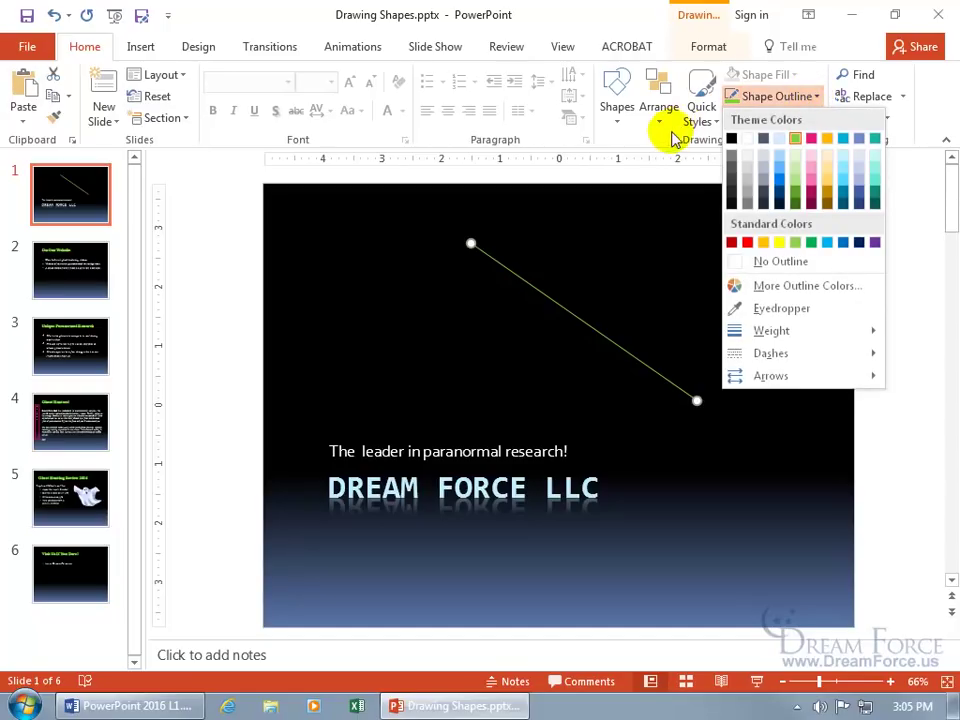
pyautogui.click(668, 143)
pyautogui.click(776, 122)
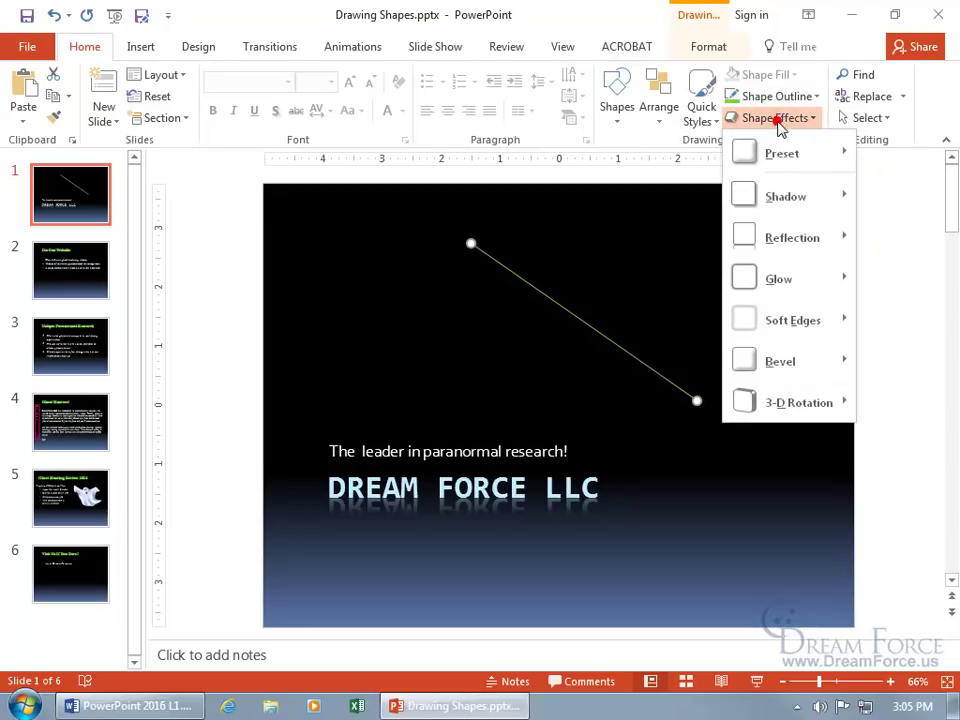
pyautogui.moveTo(760, 152)
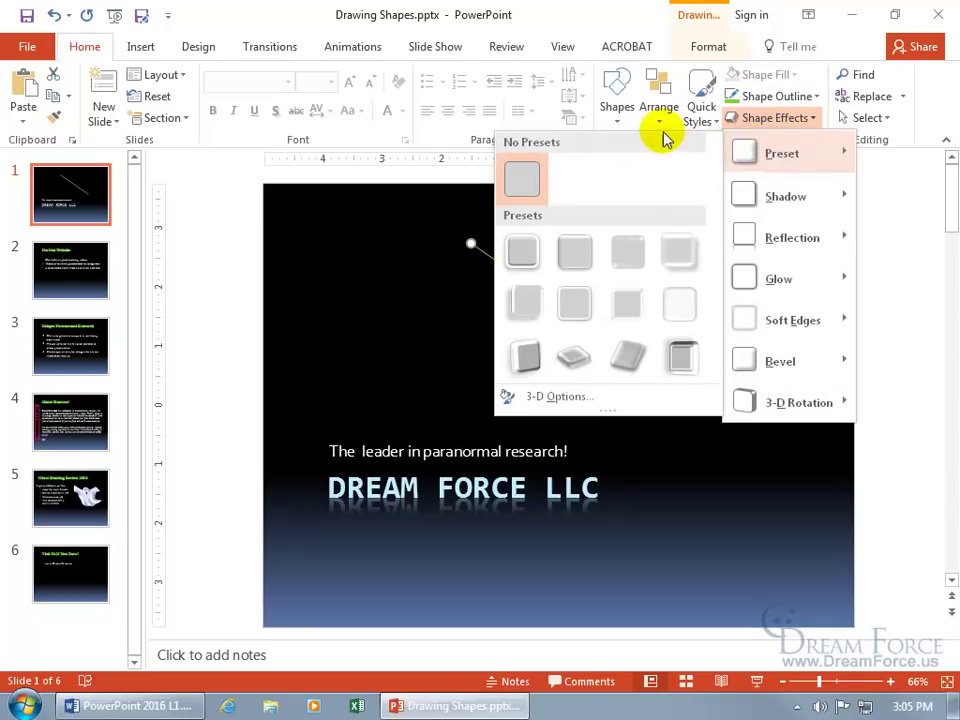
pyautogui.click(458, 205)
pyautogui.click(708, 120)
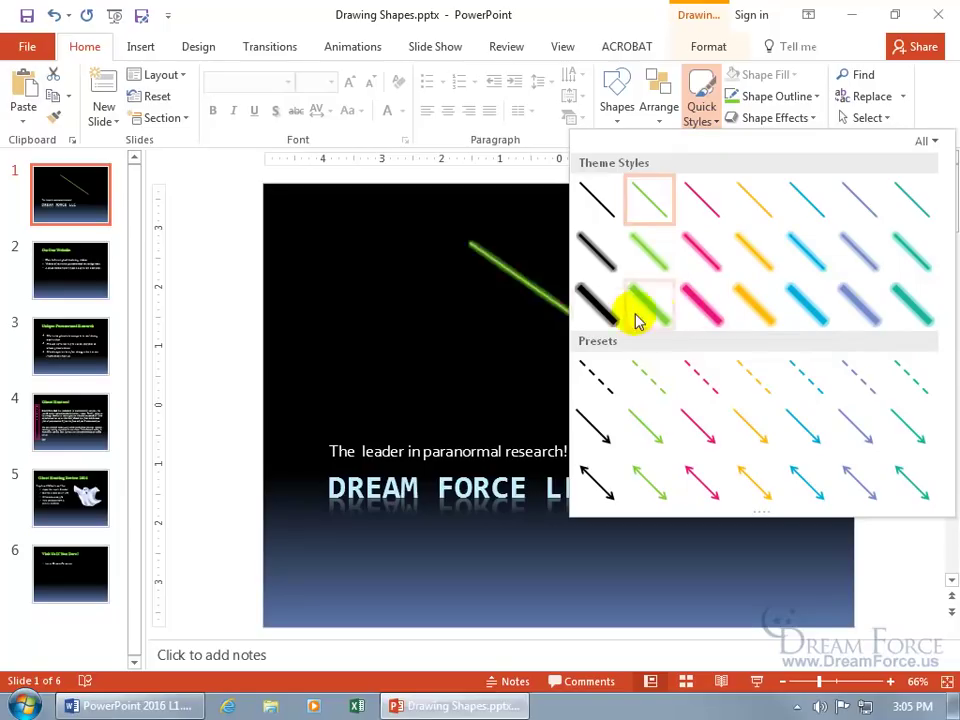
pyautogui.click(542, 218)
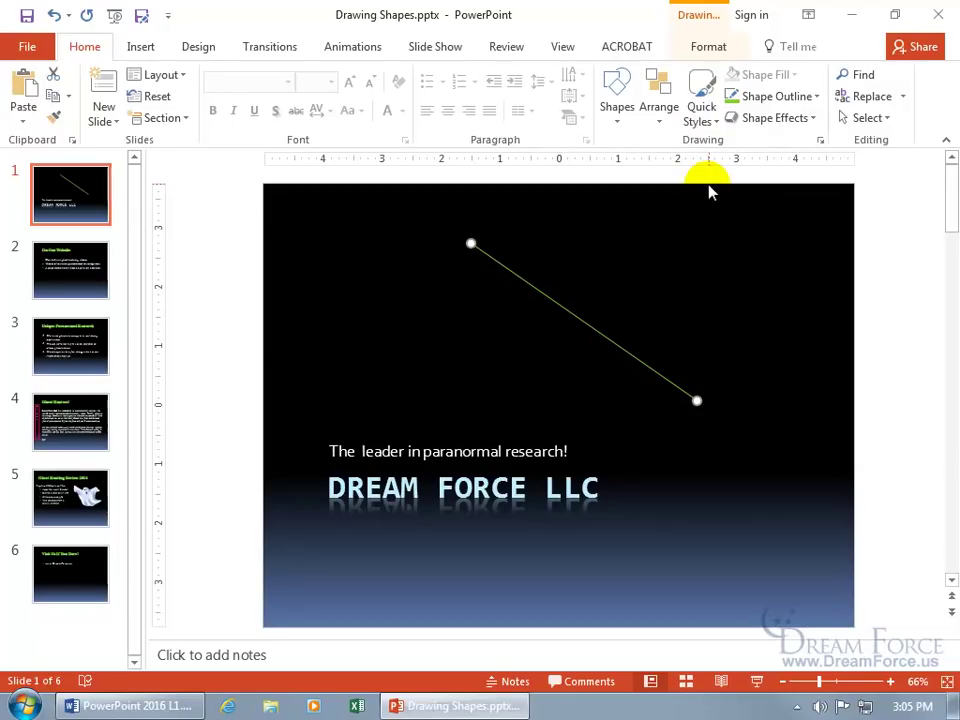
# Give the diagonal line a red outline
pyautogui.click(720, 50)
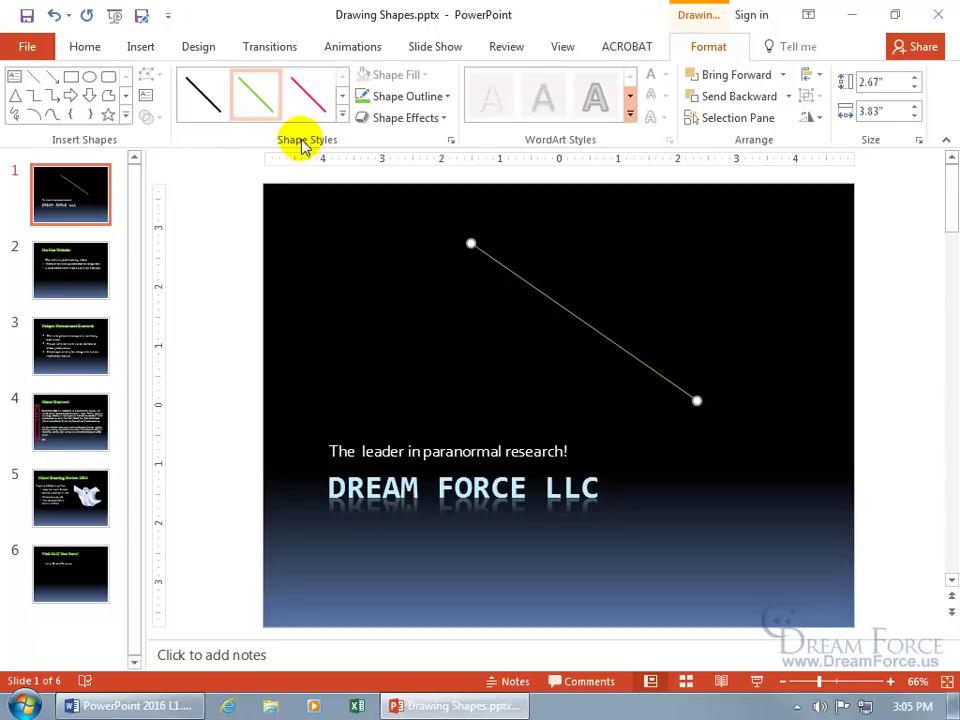
pyautogui.click(342, 113)
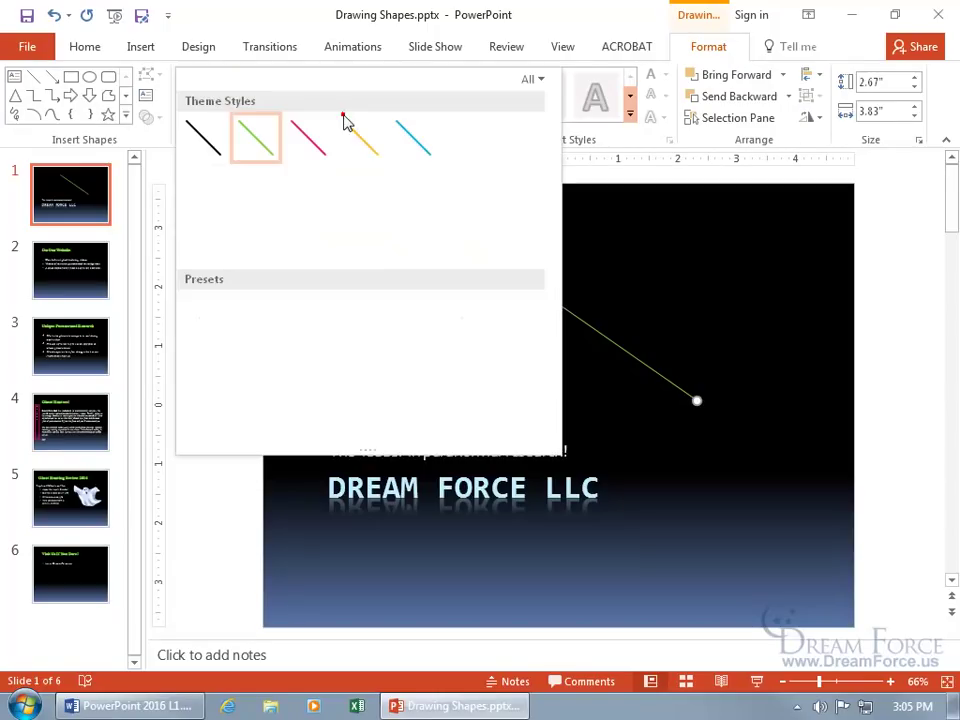
pyautogui.click(604, 251)
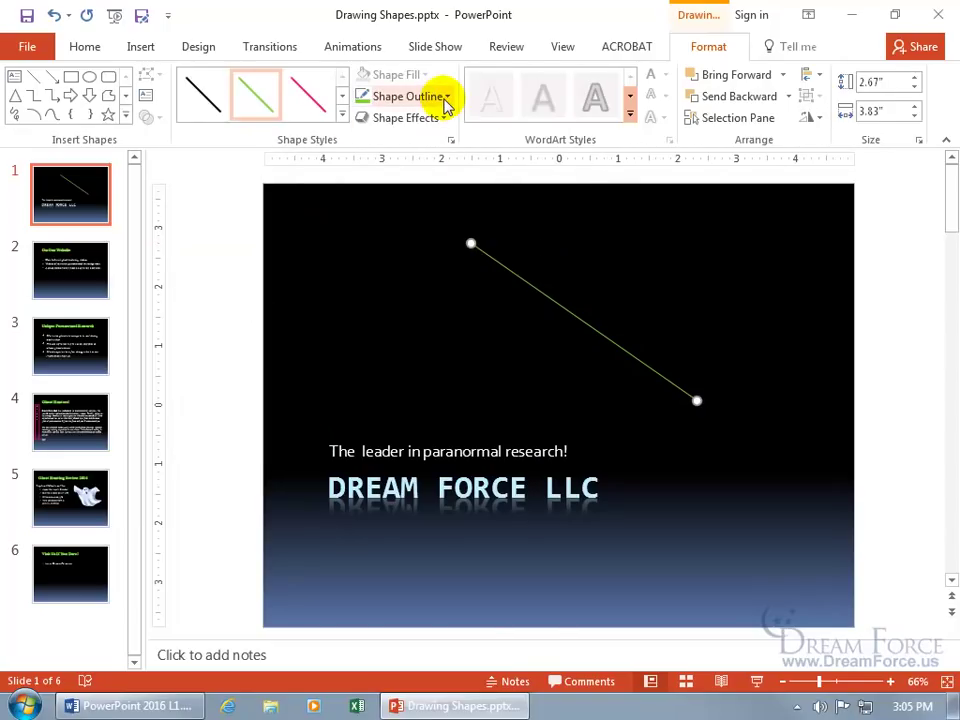
pyautogui.click(446, 98)
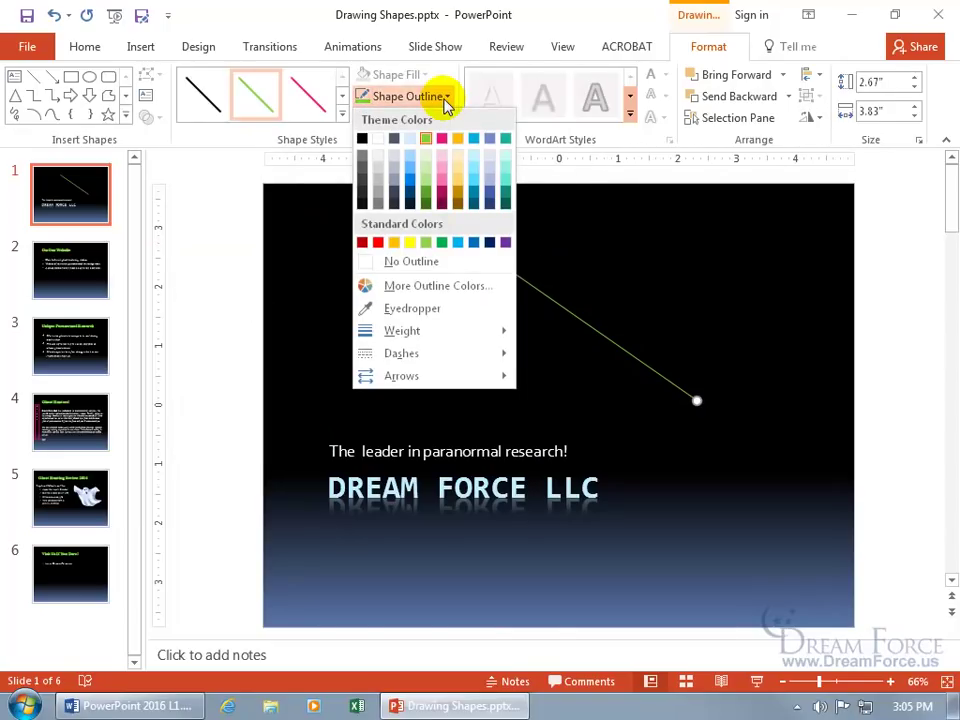
pyautogui.click(380, 243)
# Set the red line's outline weight to 6 pt
pyautogui.click(444, 98)
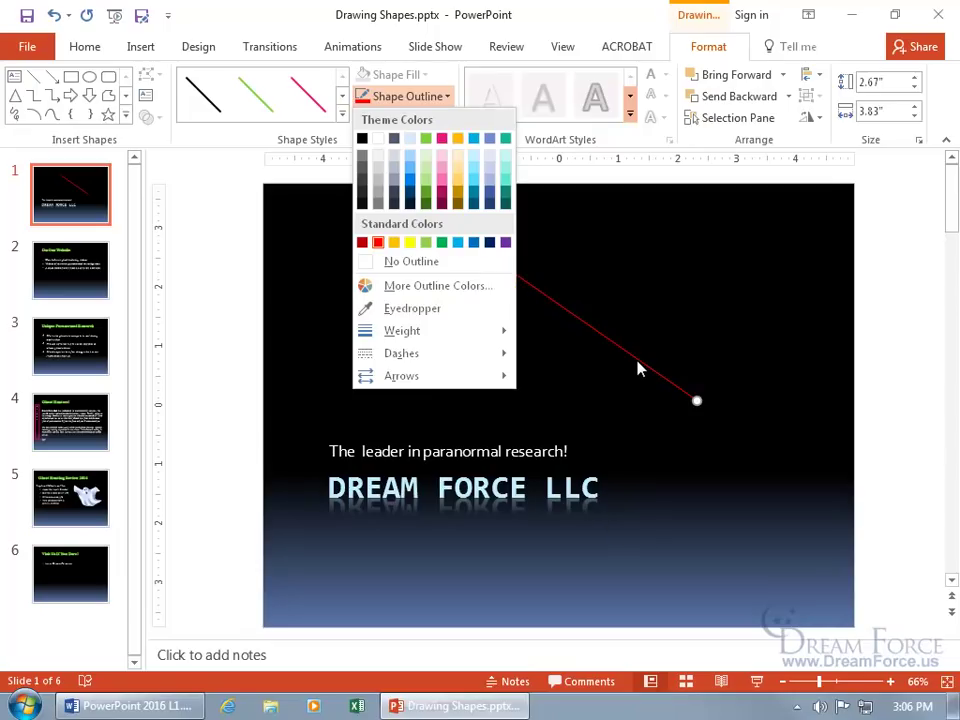
pyautogui.click(477, 332)
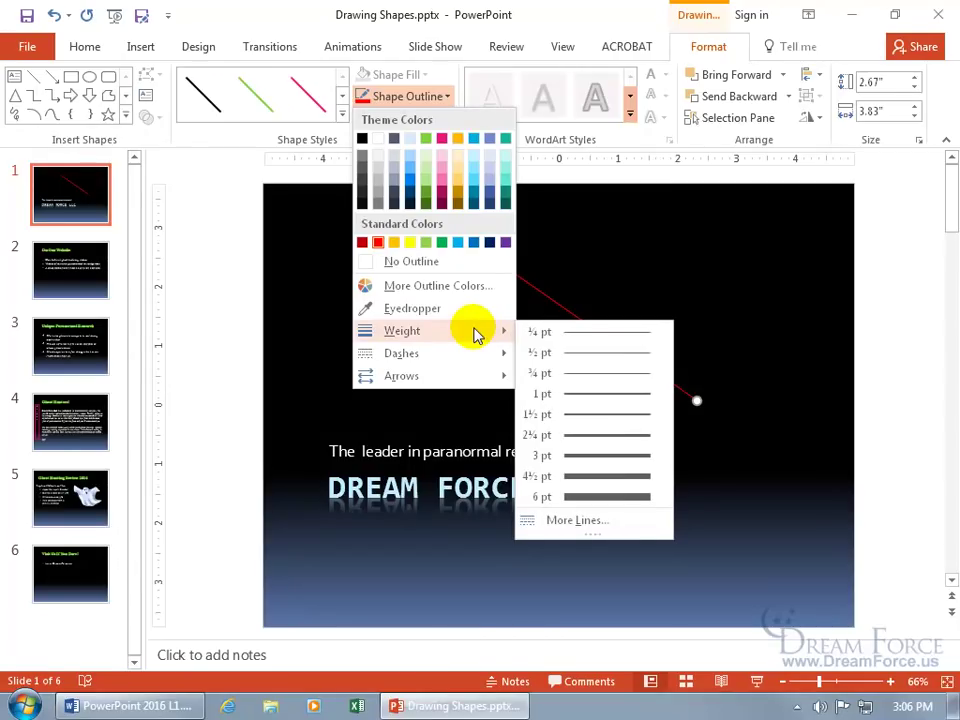
pyautogui.click(605, 496)
pyautogui.click(604, 362)
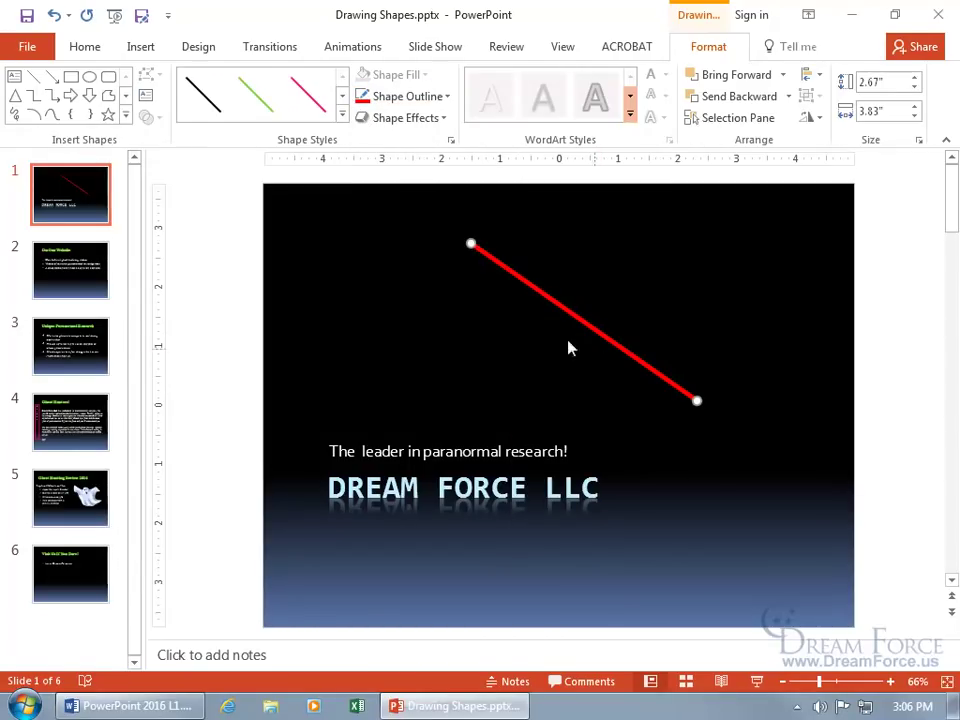
pyautogui.click(436, 112)
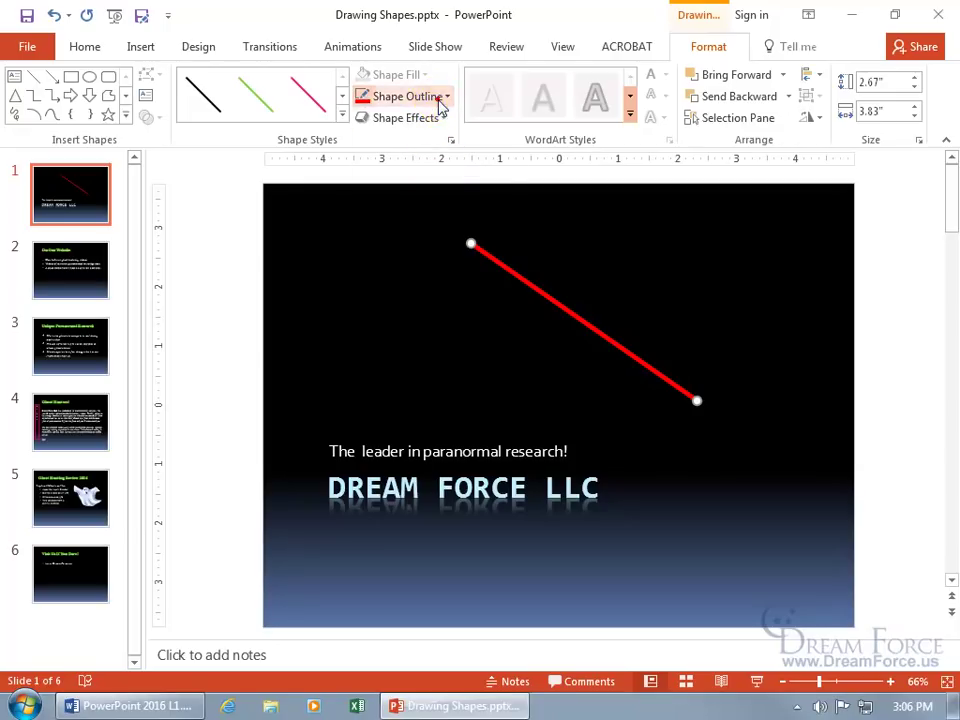
pyautogui.click(440, 96)
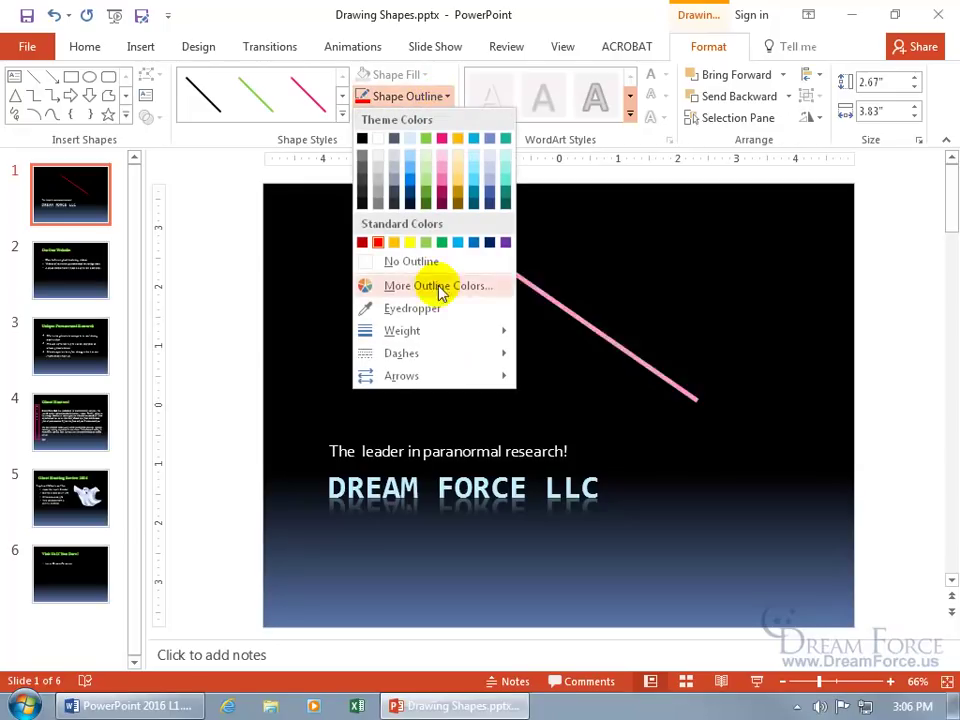
pyautogui.moveTo(439, 334)
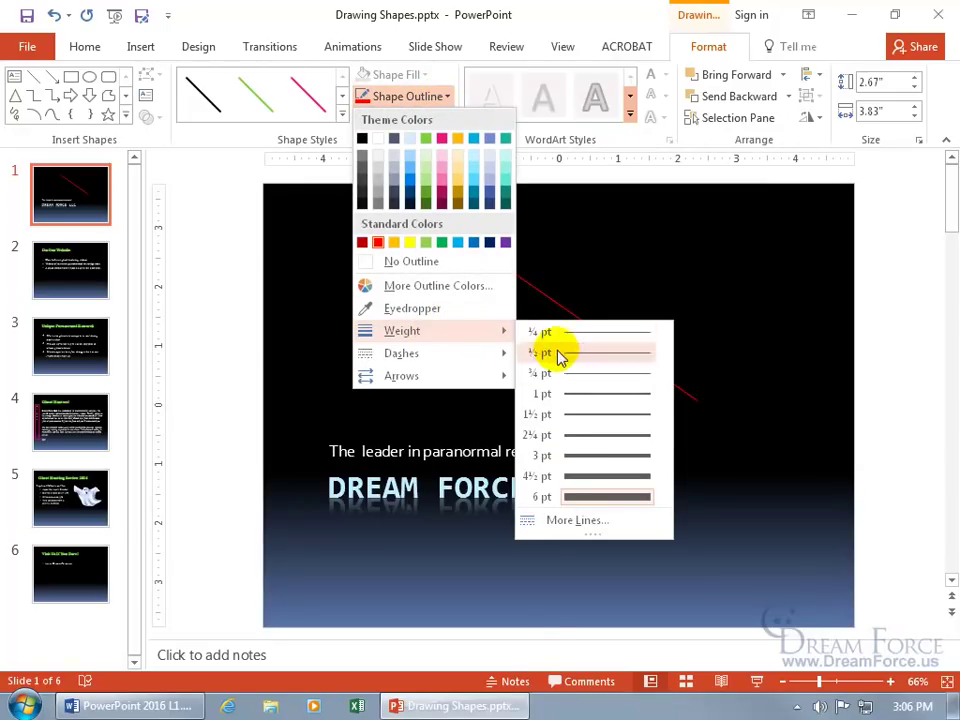
# In Format Shape, make the red line 56% transparent and 8.75 pt wide
pyautogui.click(578, 522)
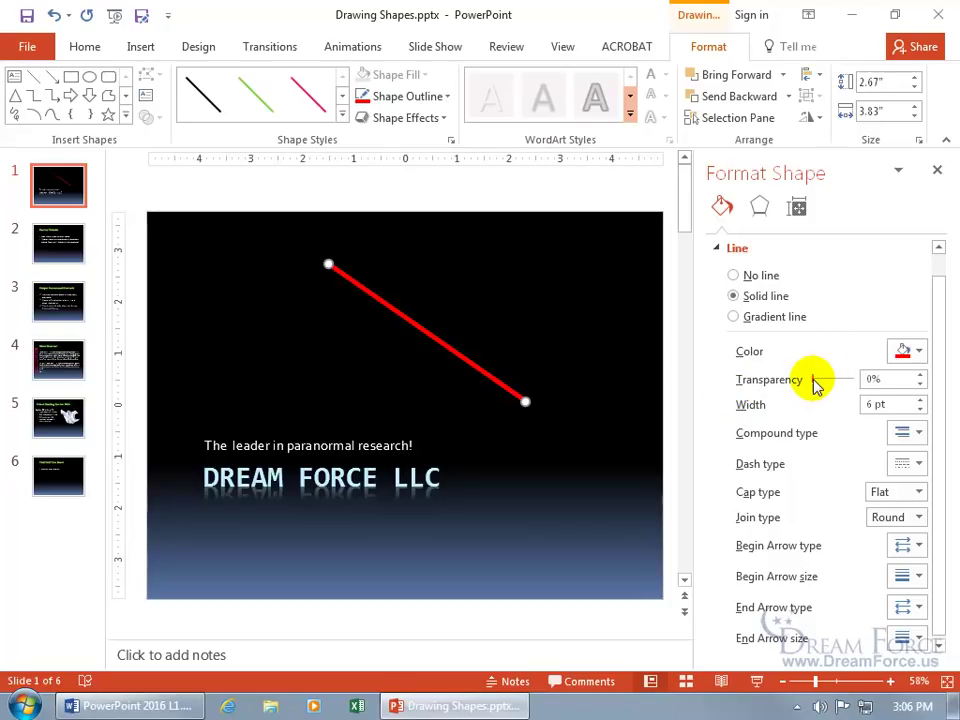
pyautogui.moveTo(814, 381); pyautogui.dragTo(836, 383)
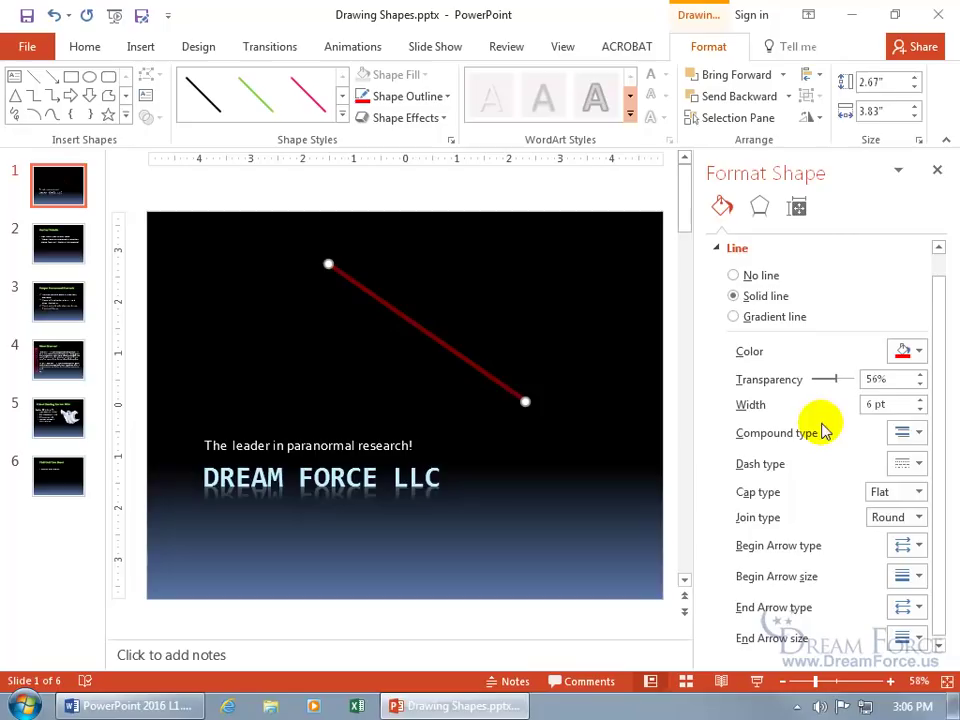
pyautogui.click(893, 405)
pyautogui.click(891, 405)
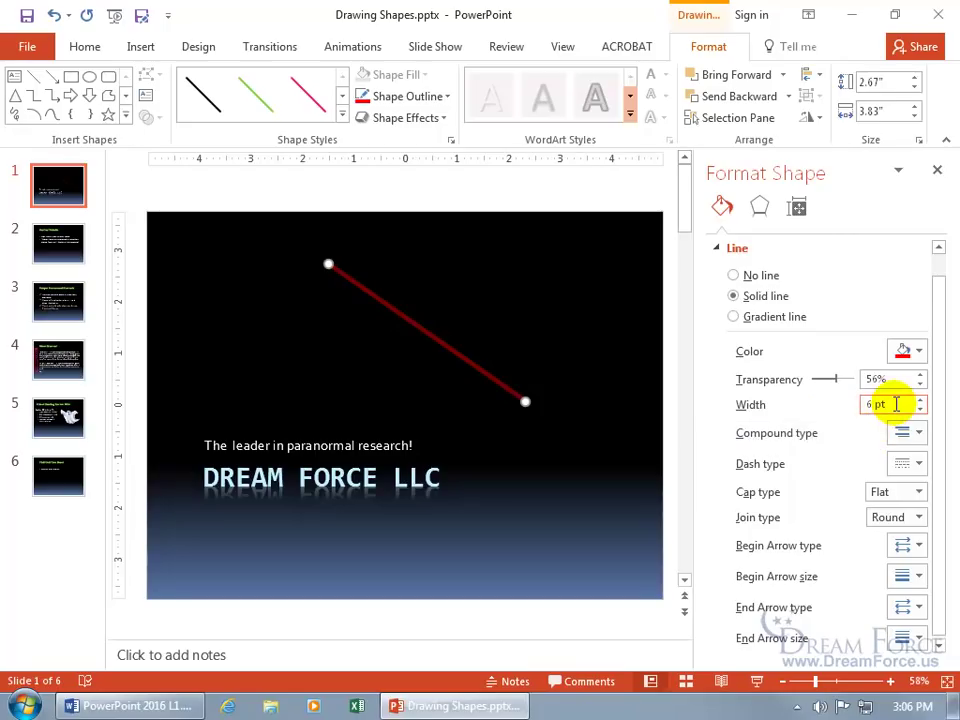
pyautogui.click(895, 404)
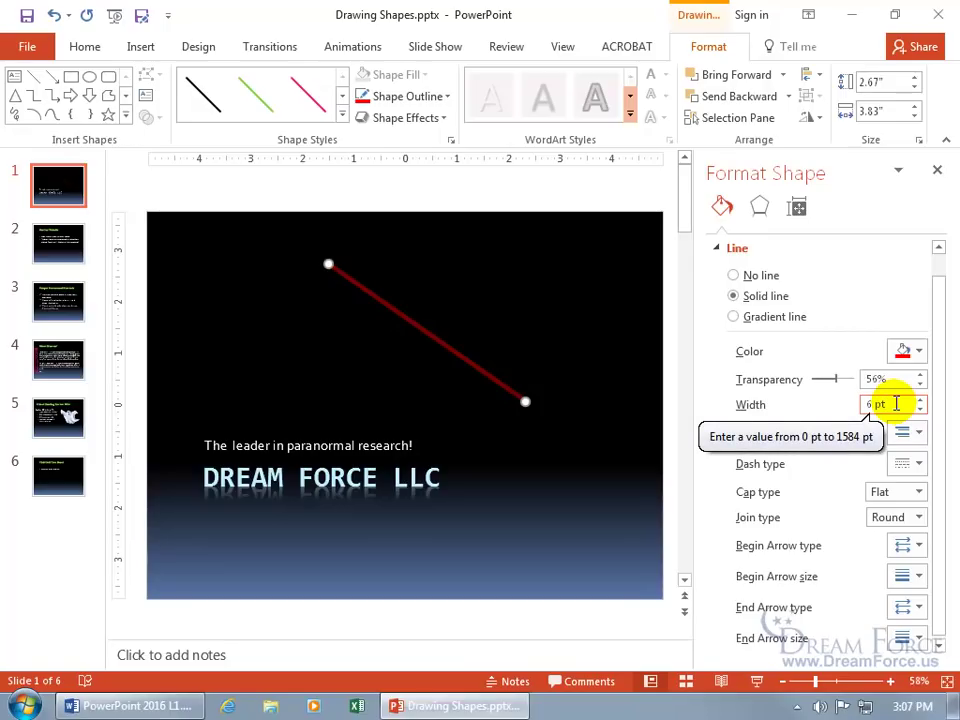
pyautogui.click(917, 400)
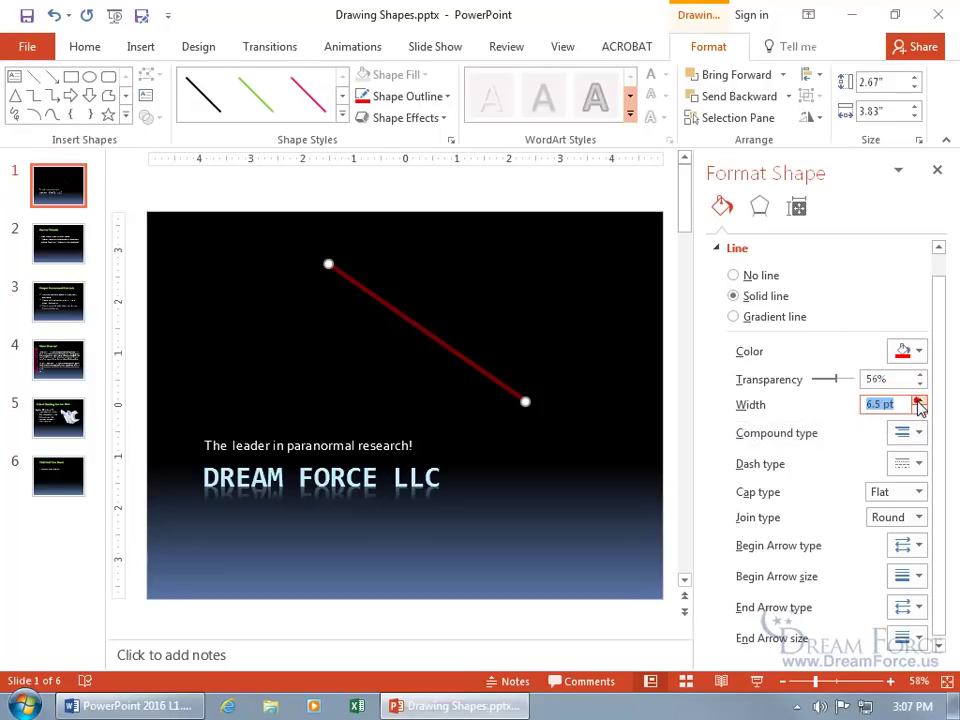
pyautogui.click(918, 400)
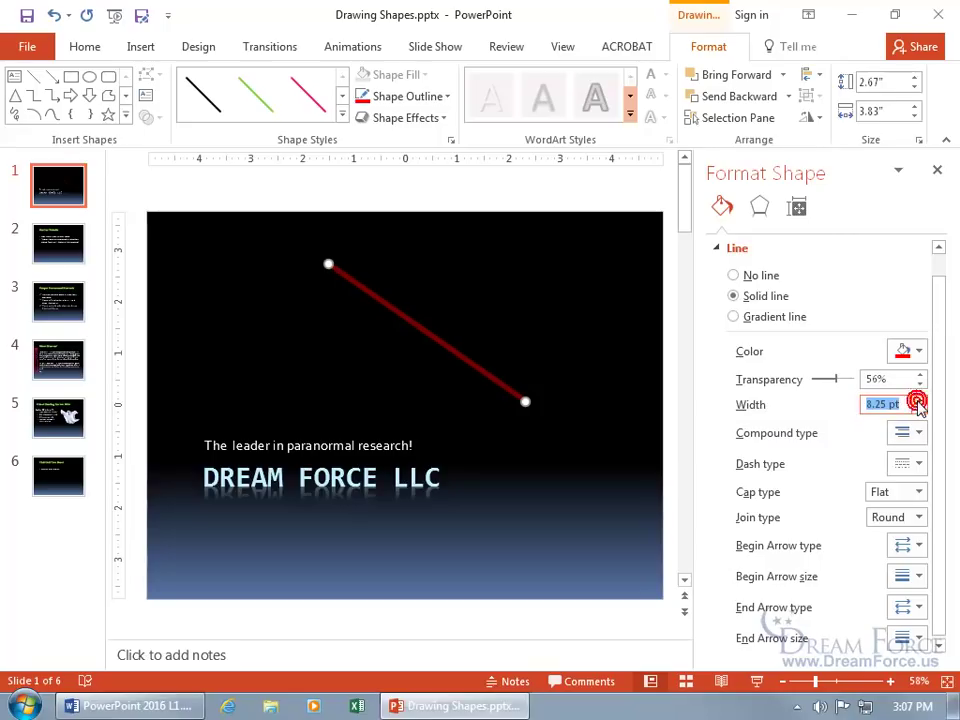
pyautogui.click(918, 400)
pyautogui.click(918, 400)
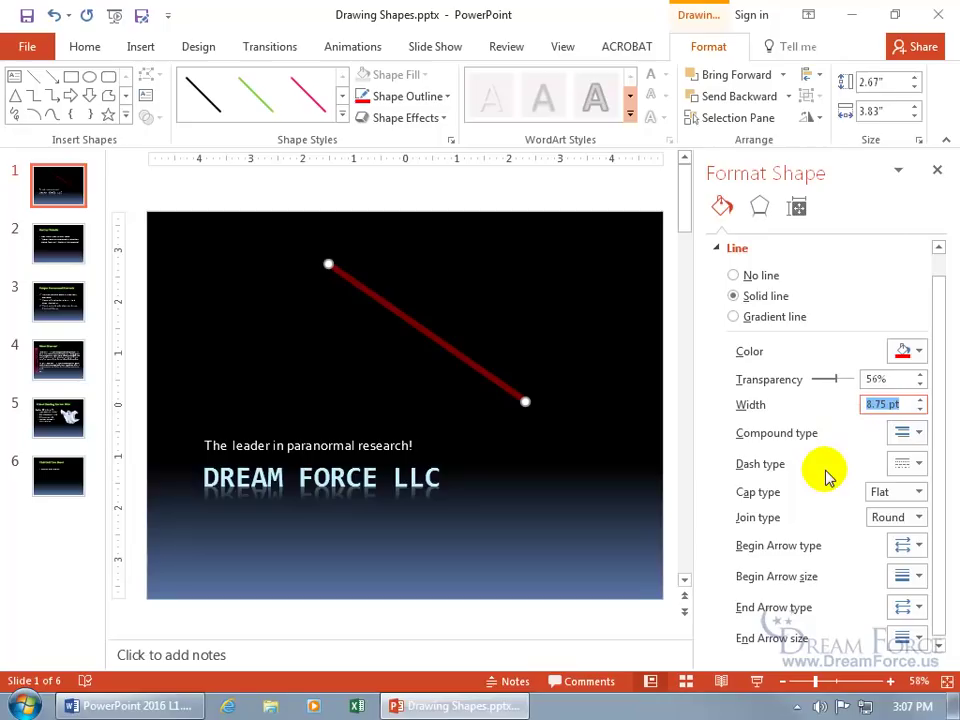
# Set the red line's dash type to Round Dot, undoing a trial Double compound type
pyautogui.click(918, 433)
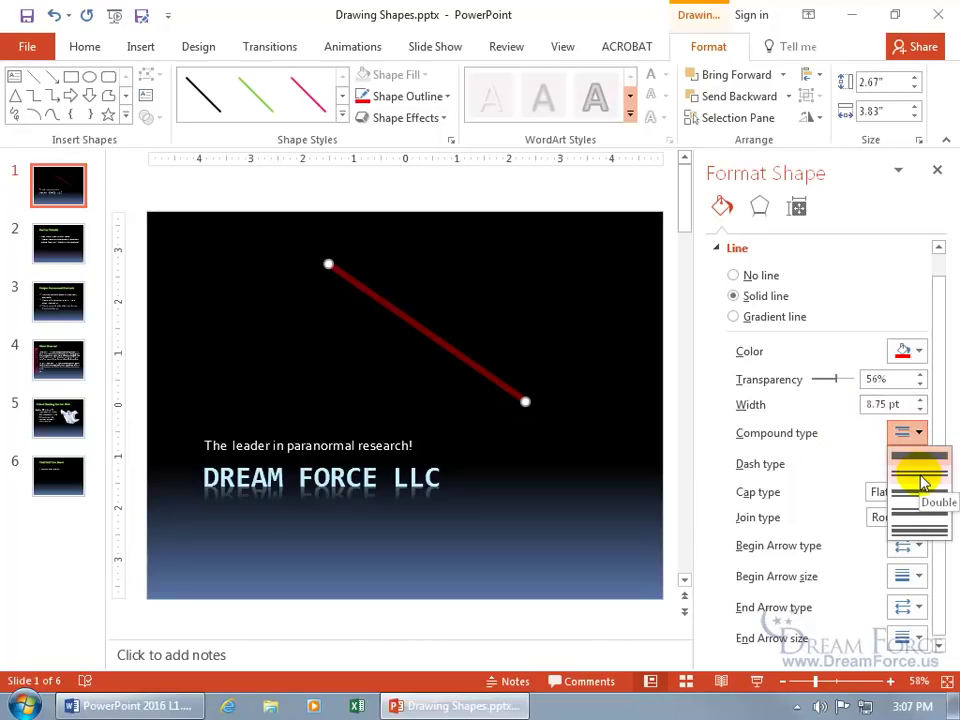
pyautogui.click(922, 483)
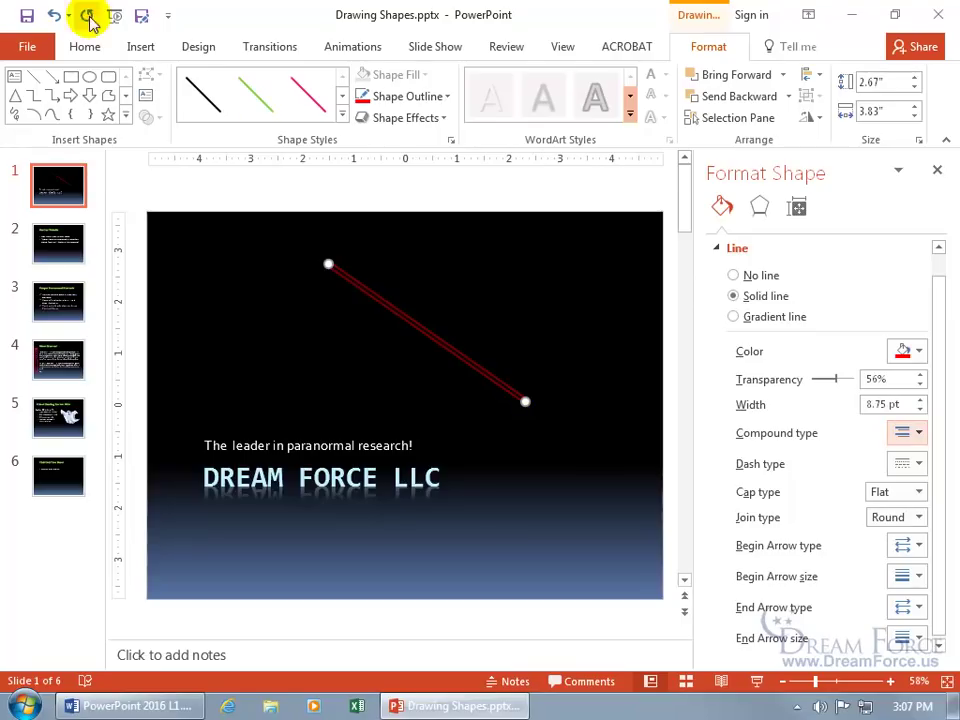
pyautogui.click(52, 18)
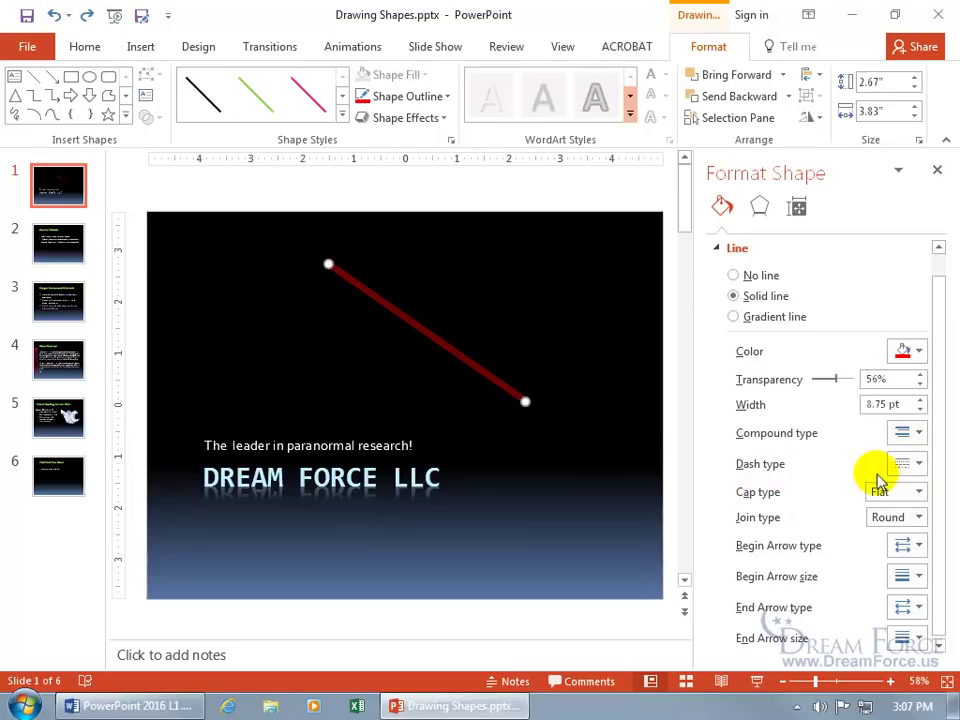
pyautogui.click(908, 463)
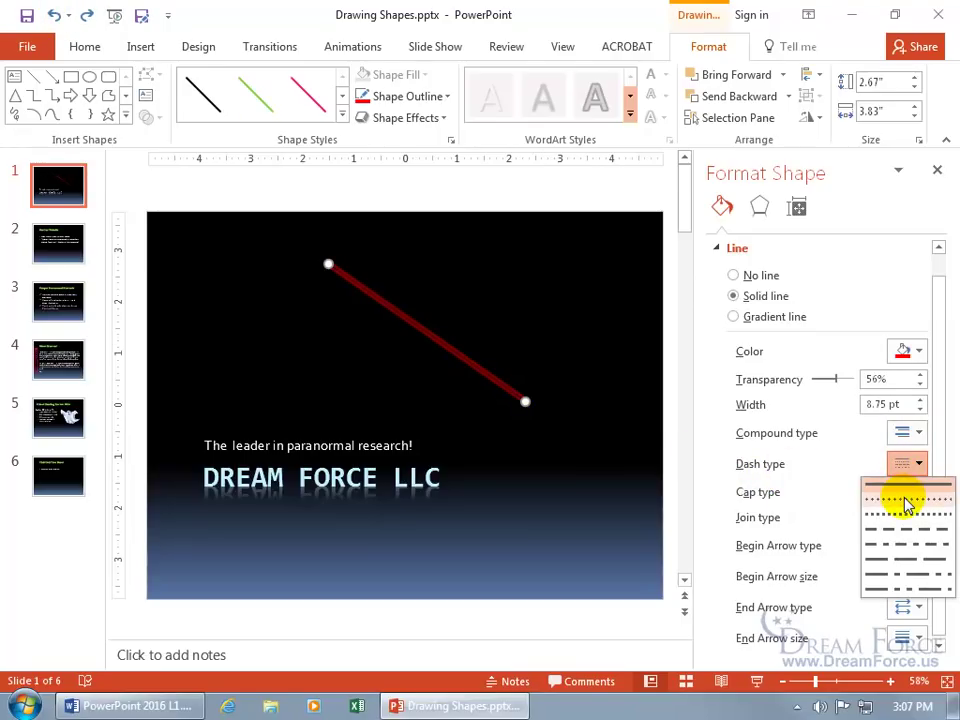
pyautogui.click(907, 500)
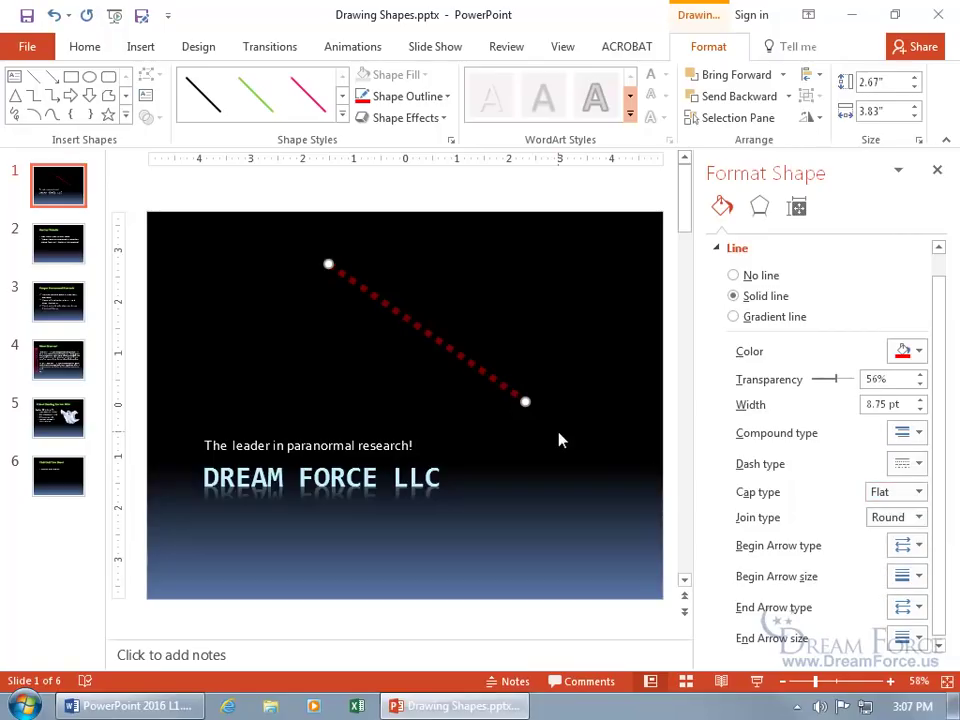
pyautogui.click(447, 96)
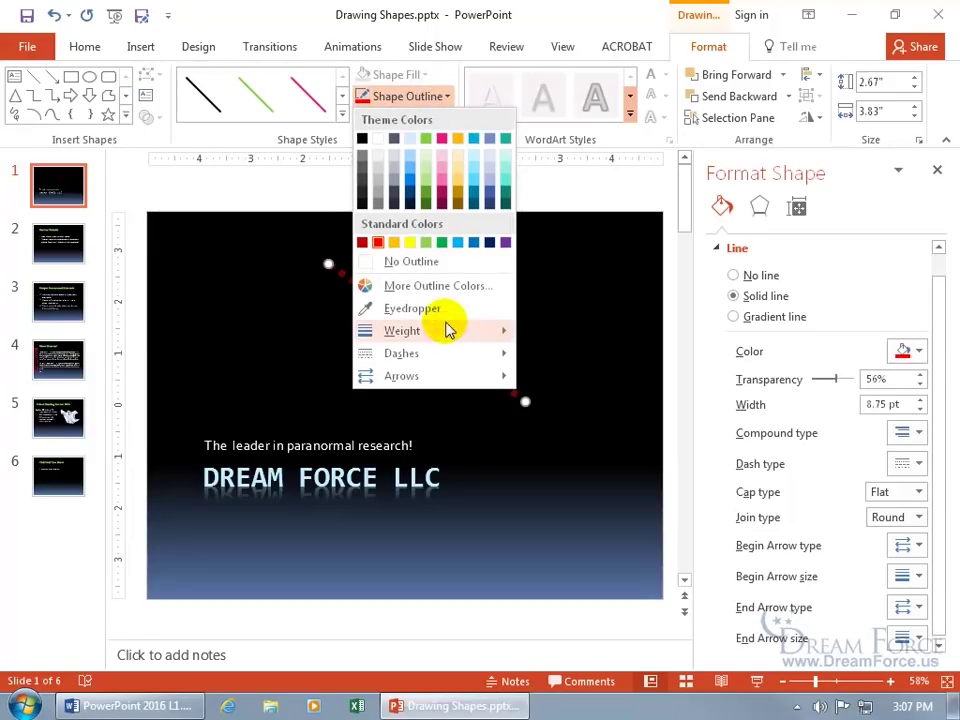
pyautogui.moveTo(446, 356)
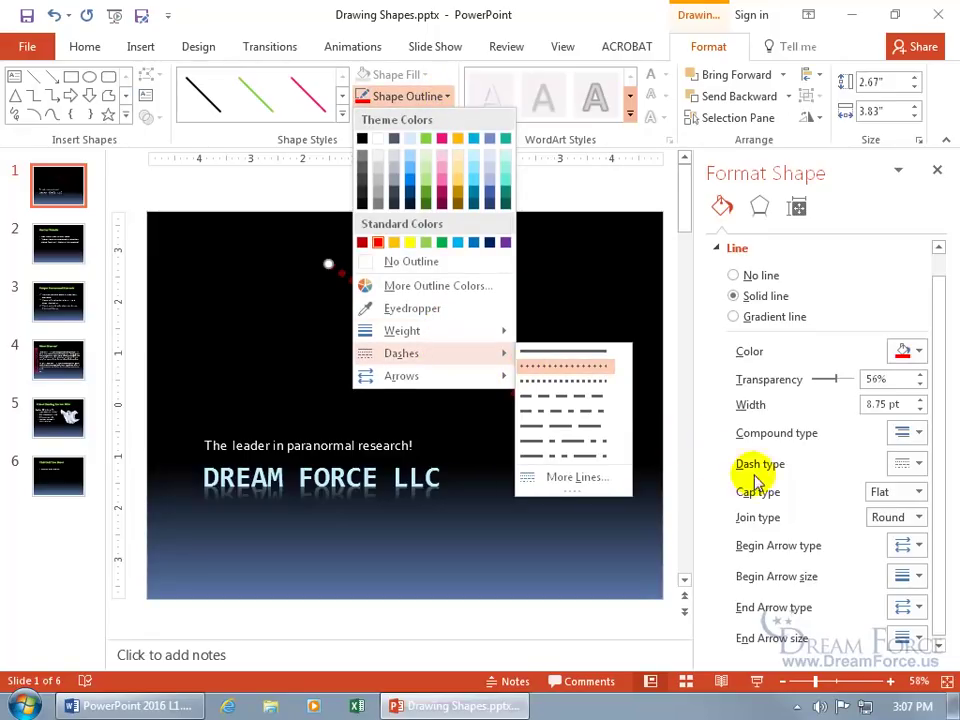
pyautogui.click(560, 367)
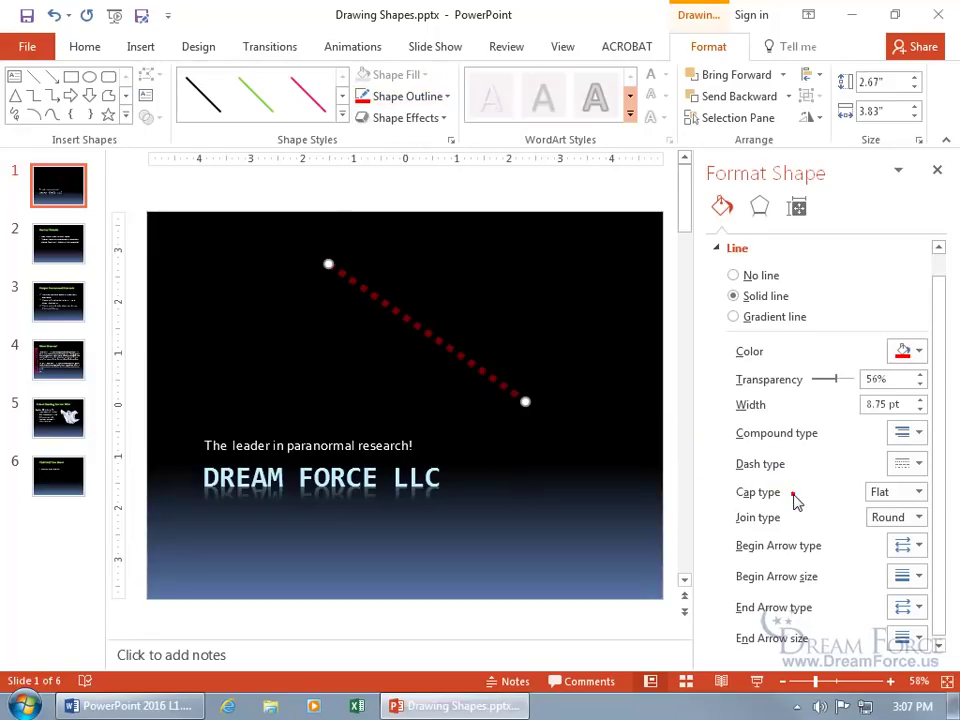
pyautogui.click(574, 339)
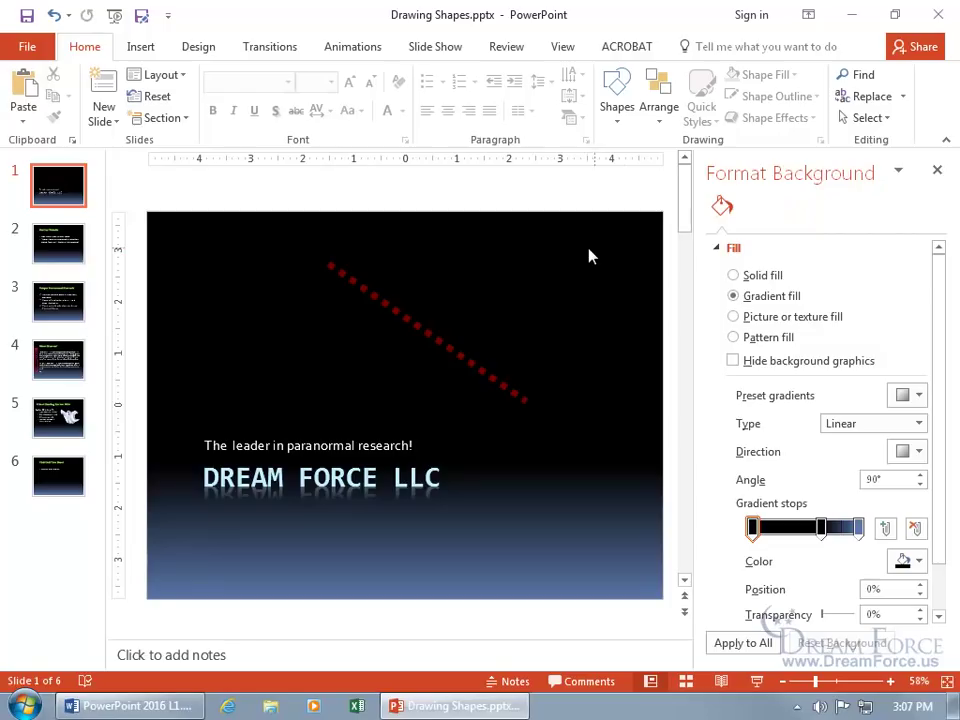
pyautogui.click(597, 561)
pyautogui.click(757, 532)
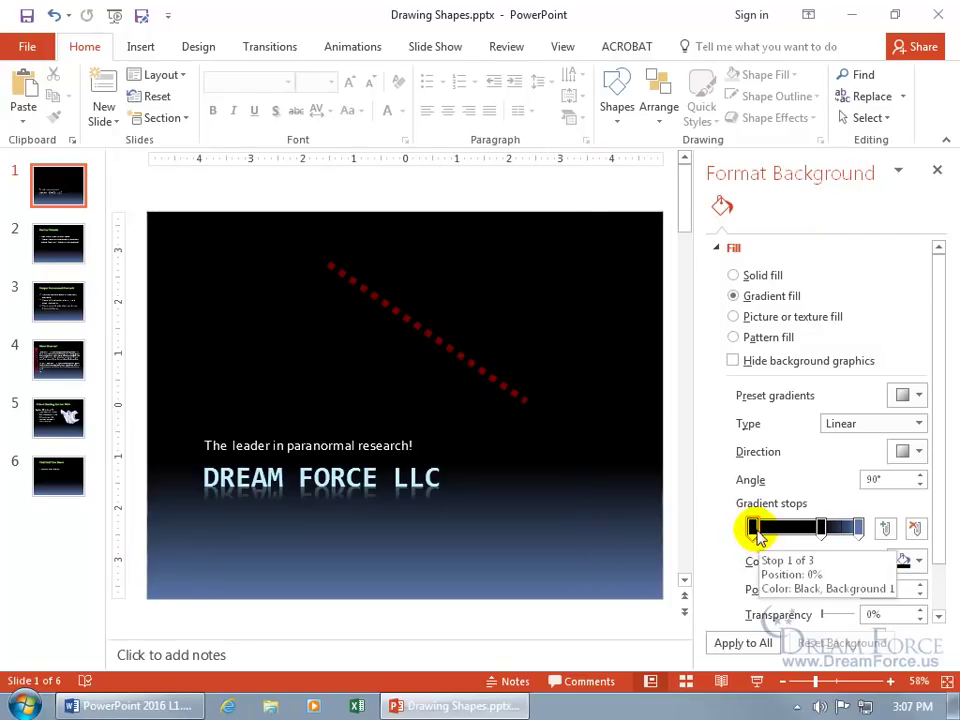
pyautogui.click(818, 535)
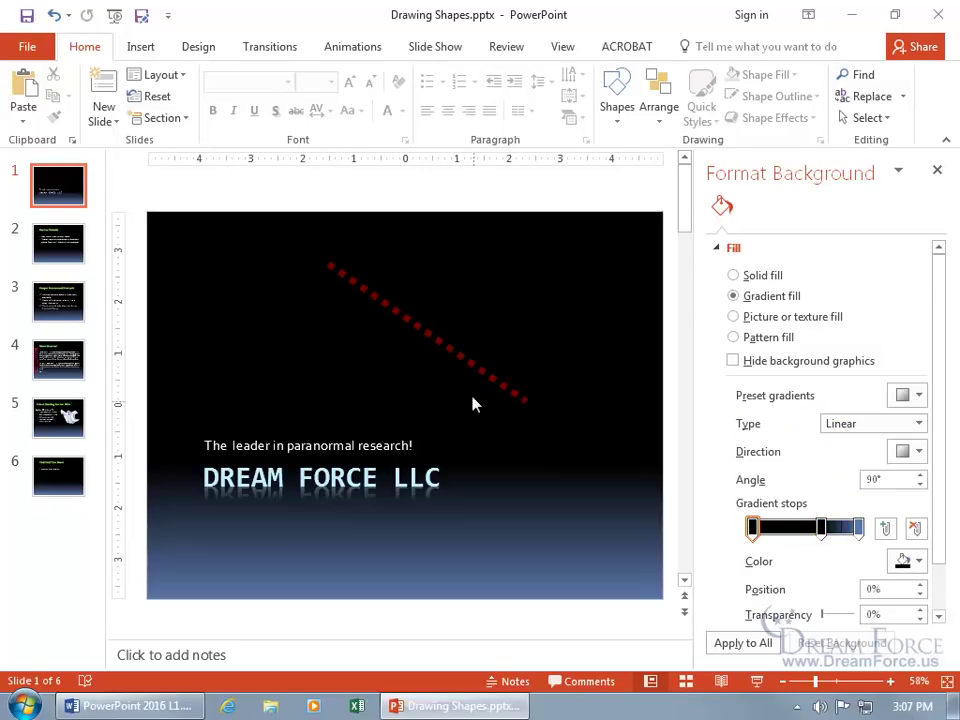
pyautogui.click(479, 366)
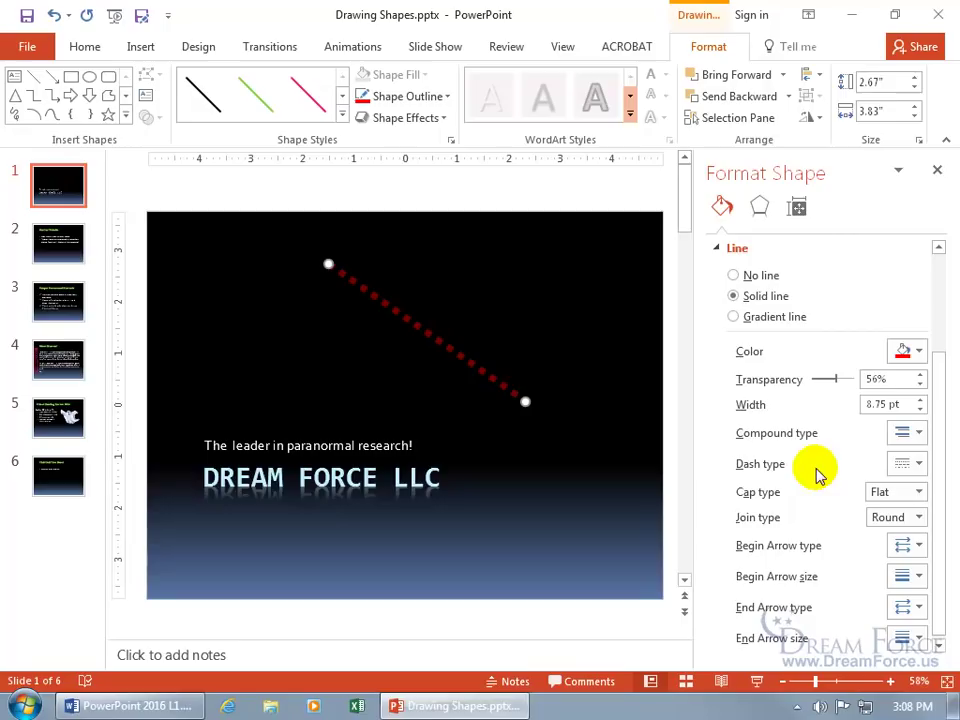
# Set the dotted red line's cap type to Round, then reselect the line
pyautogui.click(918, 492)
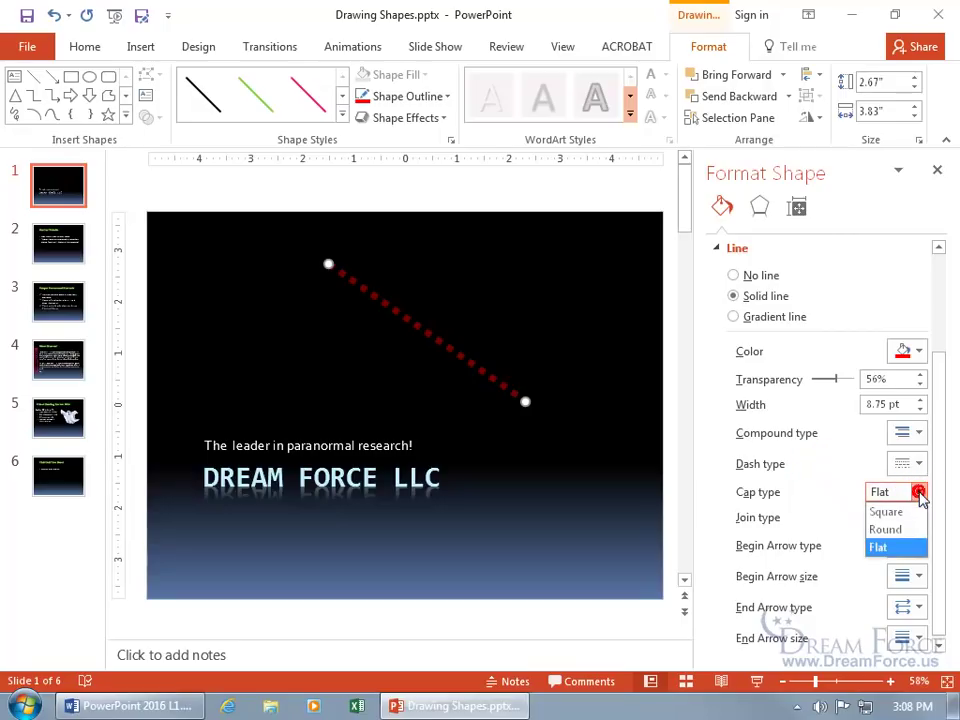
pyautogui.click(912, 529)
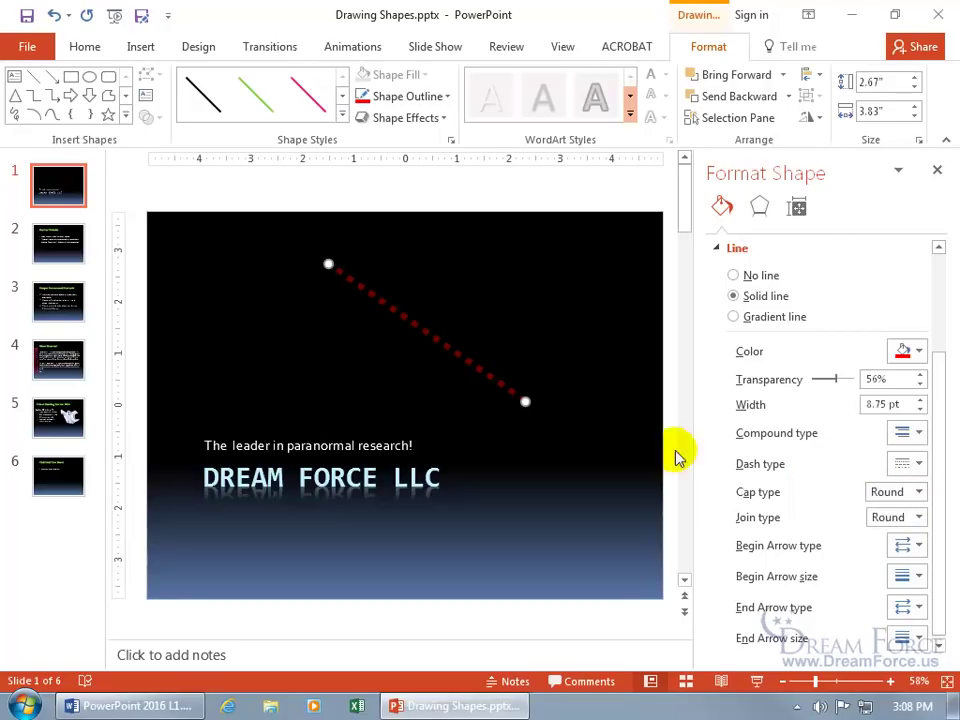
pyautogui.click(608, 404)
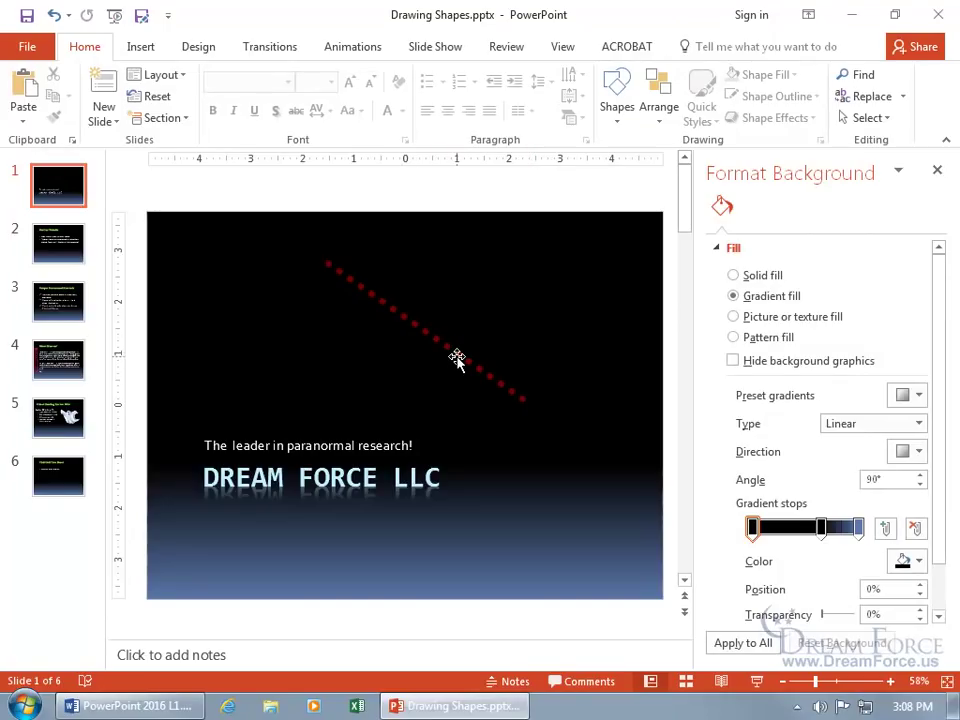
pyautogui.click(509, 390)
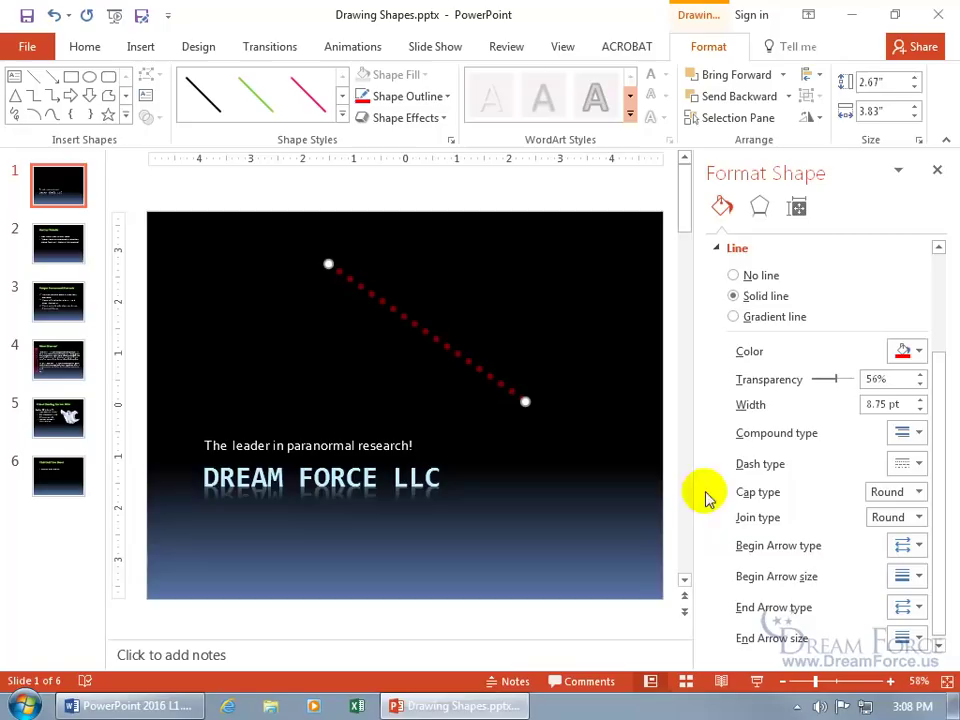
# Give the line an end arrowhead at its lower right, with No Arrow at the start
pyautogui.click(903, 545)
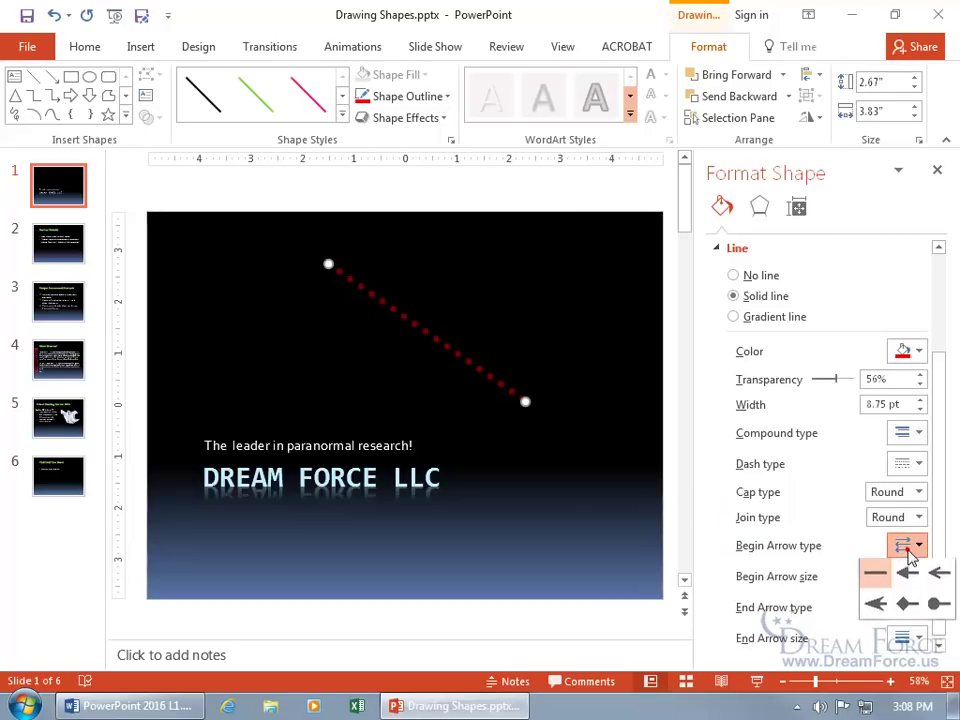
pyautogui.click(911, 575)
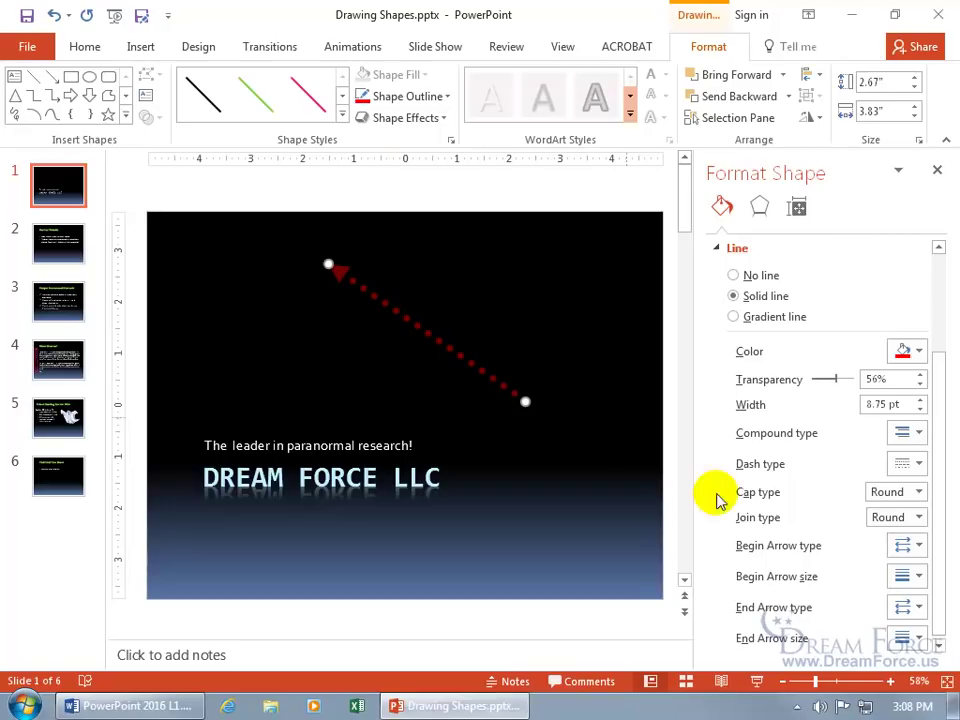
pyautogui.click(918, 549)
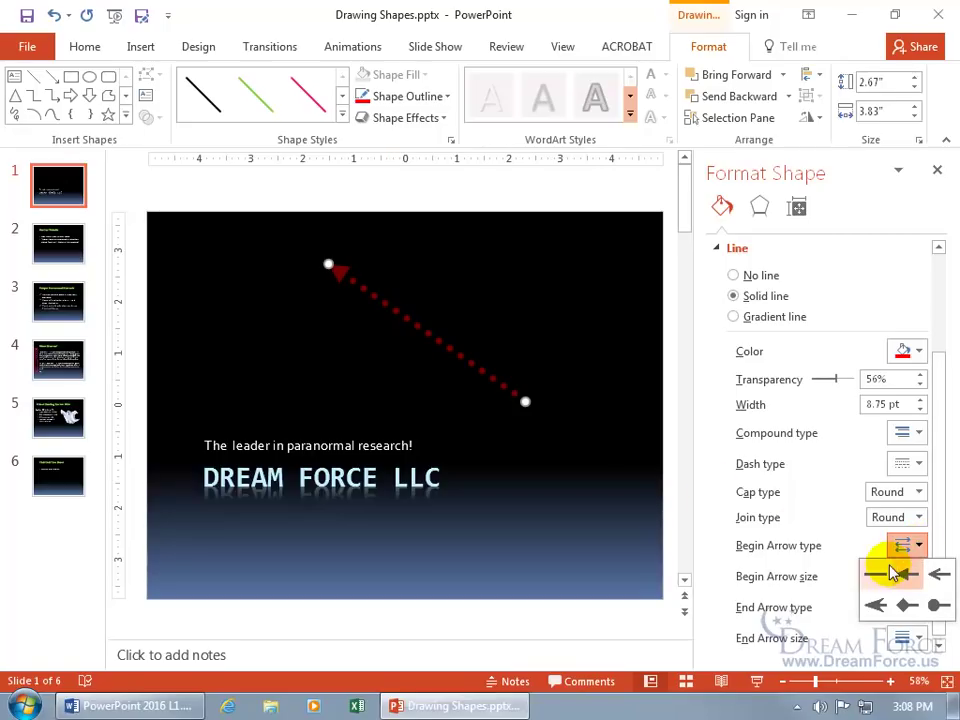
pyautogui.click(887, 578)
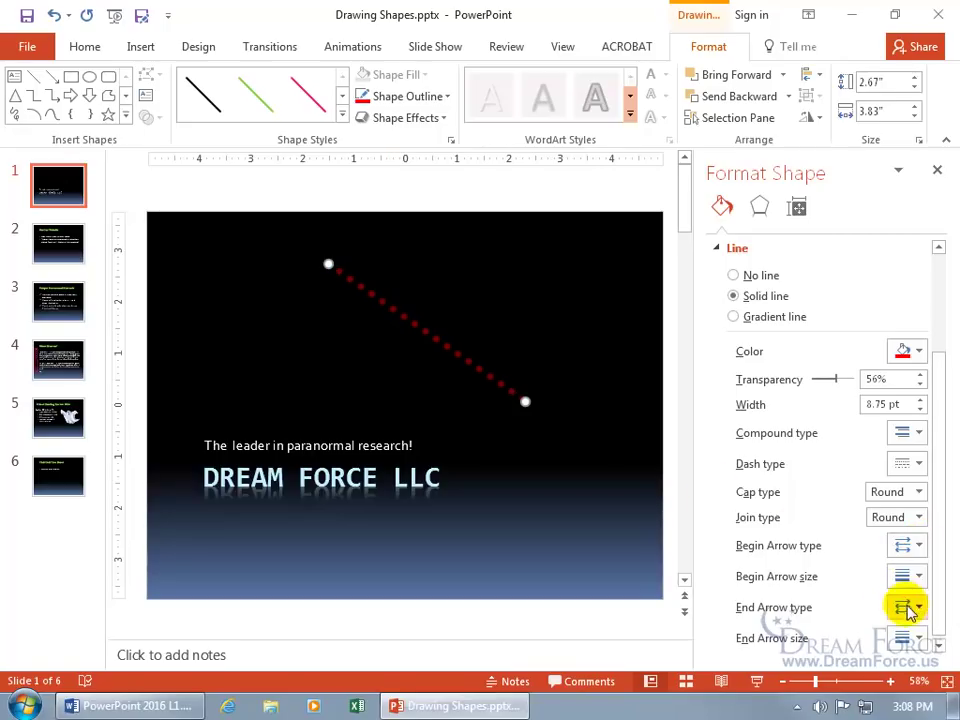
pyautogui.click(906, 607)
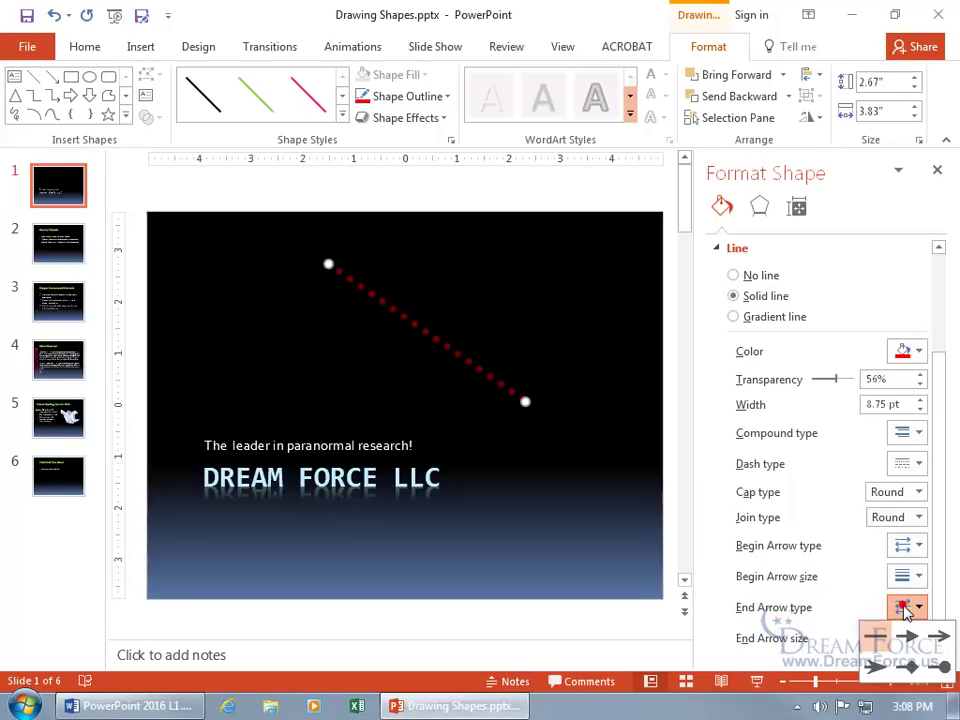
pyautogui.click(900, 628)
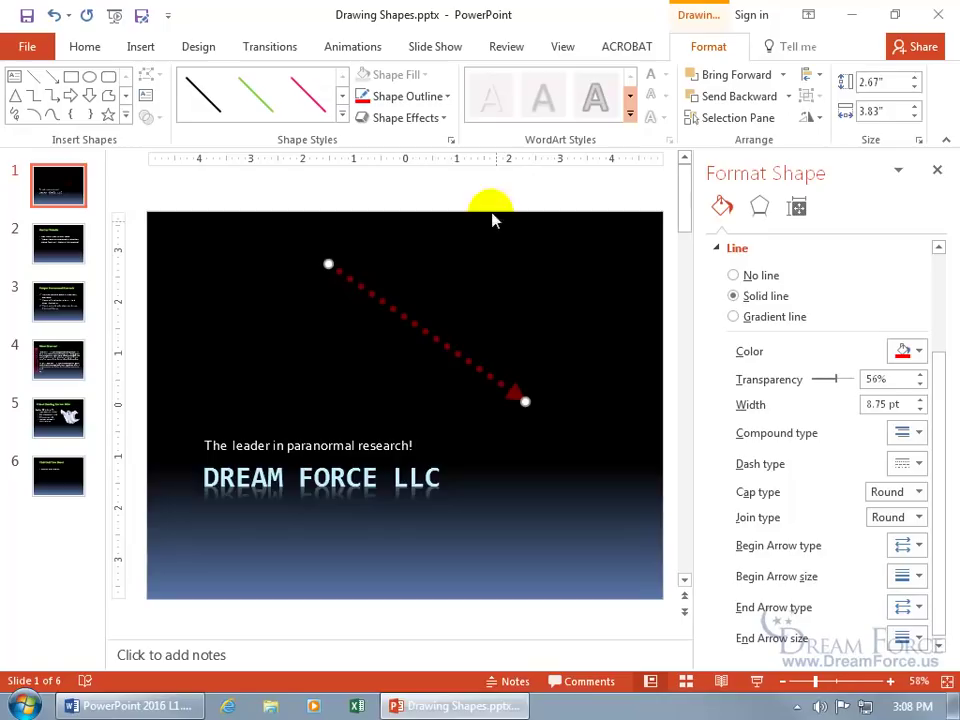
pyautogui.click(447, 96)
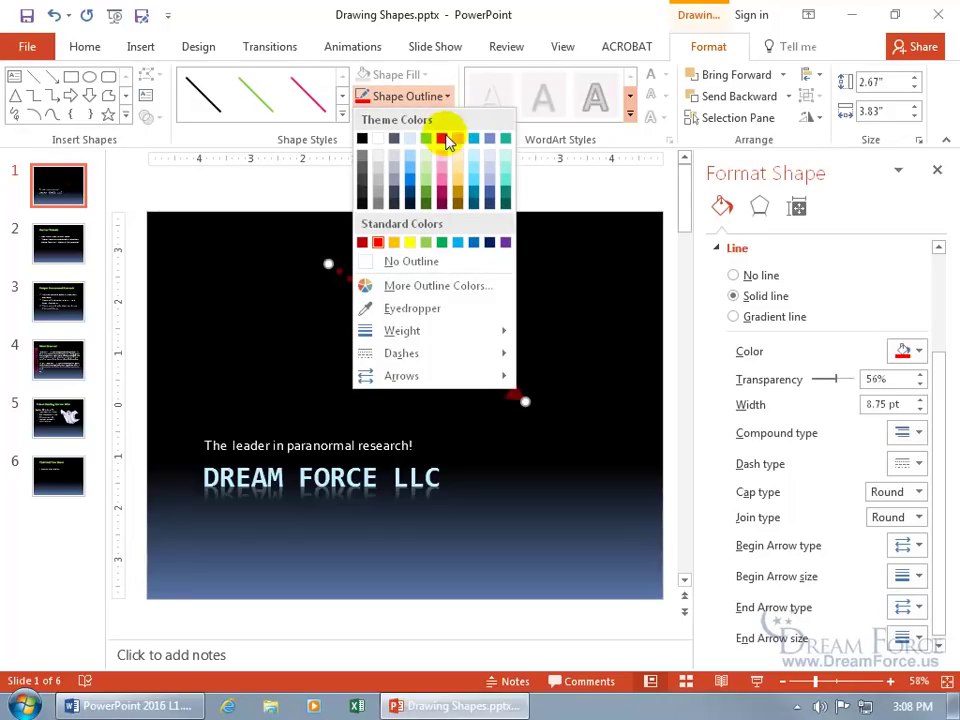
pyautogui.moveTo(447, 381)
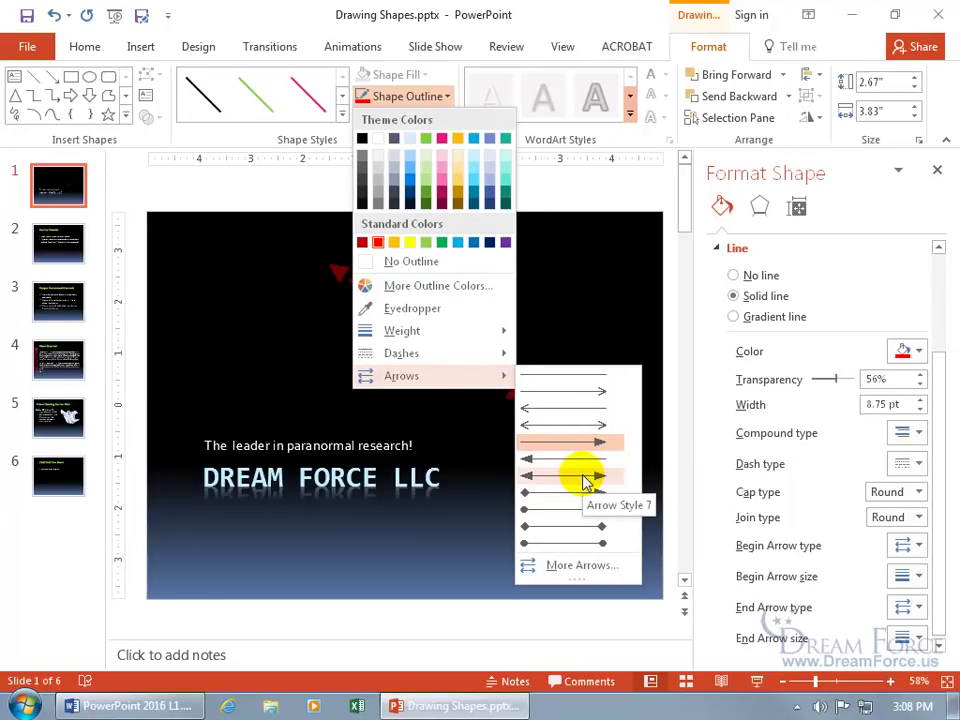
pyautogui.click(585, 566)
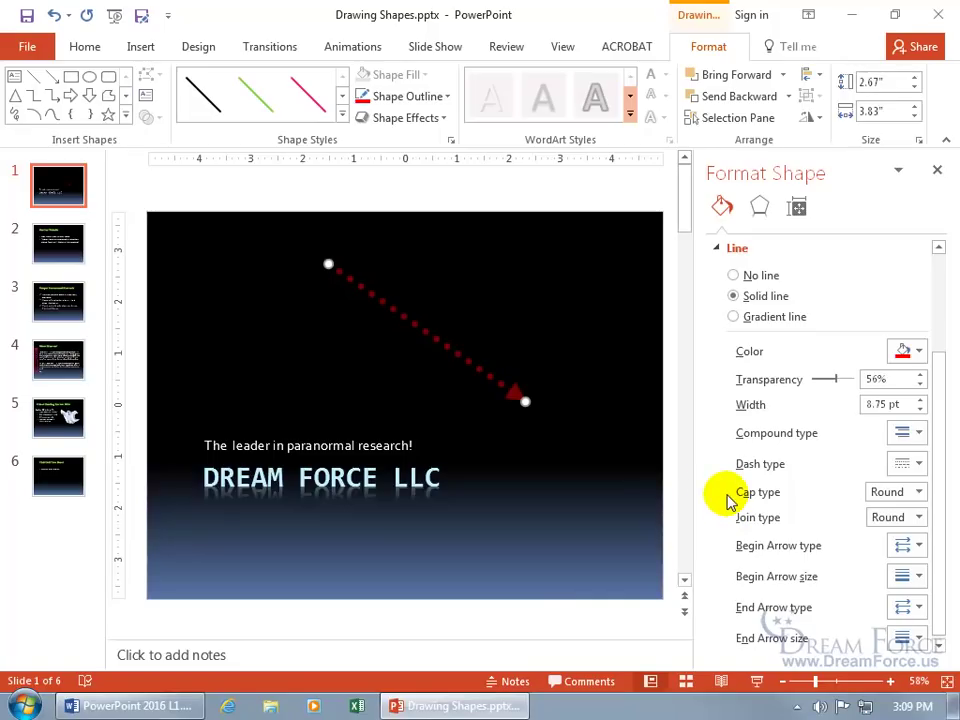
# Apply a blue glow variation to the dotted red arrow
pyautogui.click(937, 172)
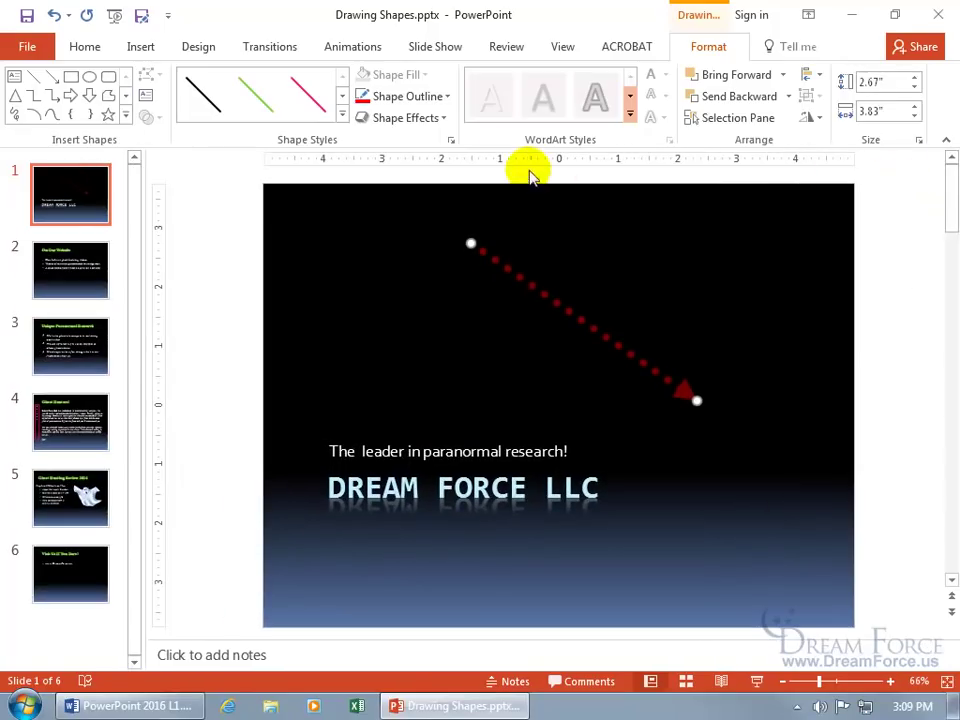
pyautogui.click(447, 120)
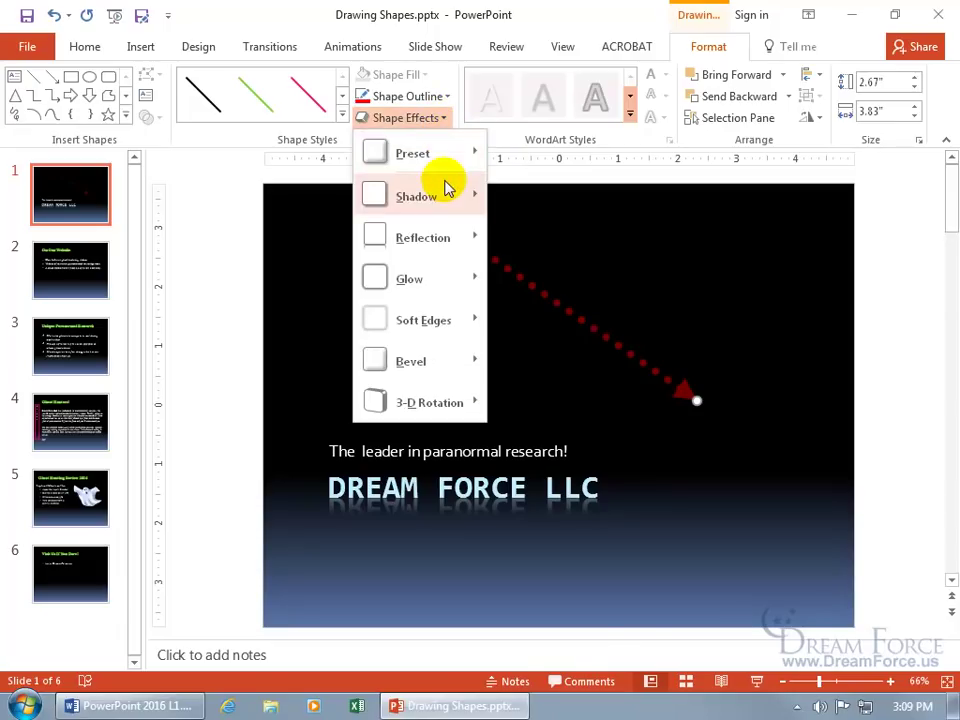
pyautogui.moveTo(445, 199)
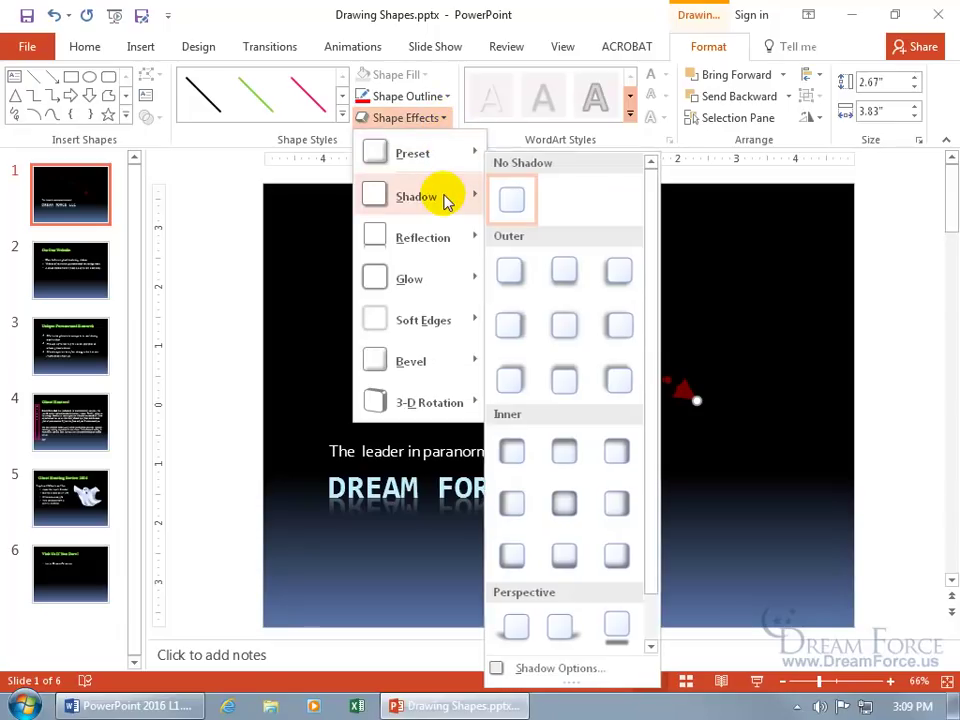
pyautogui.click(558, 670)
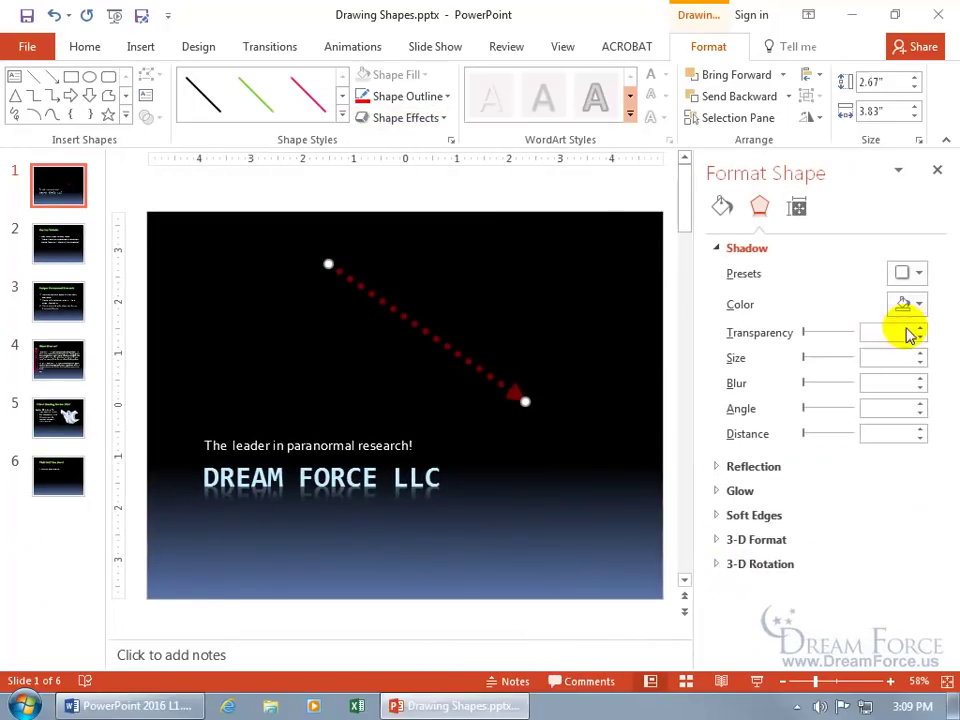
pyautogui.click(937, 170)
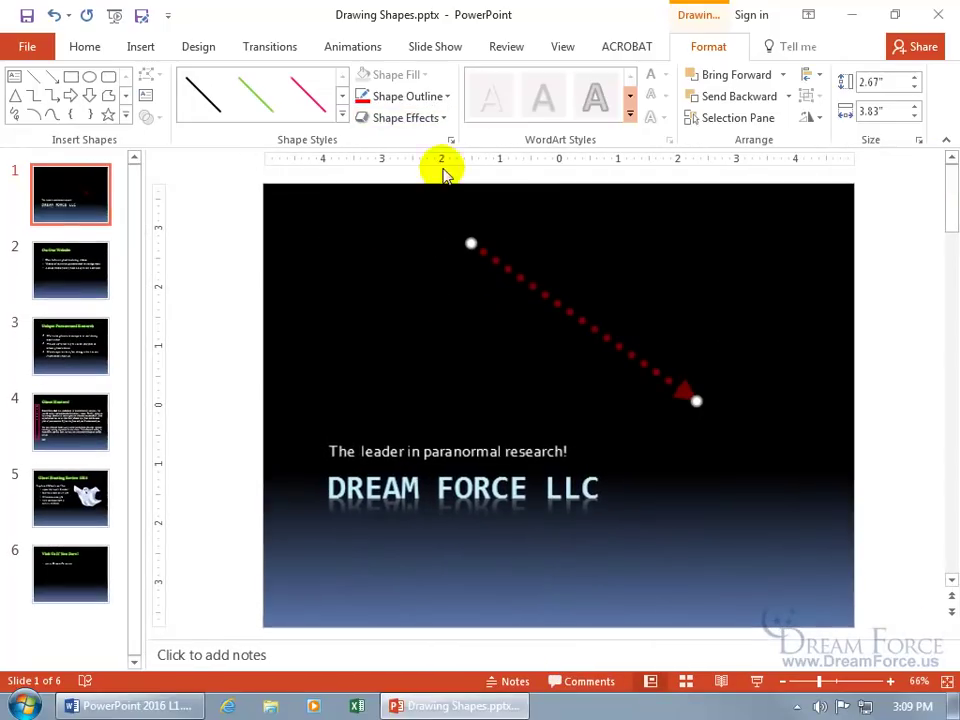
pyautogui.click(412, 119)
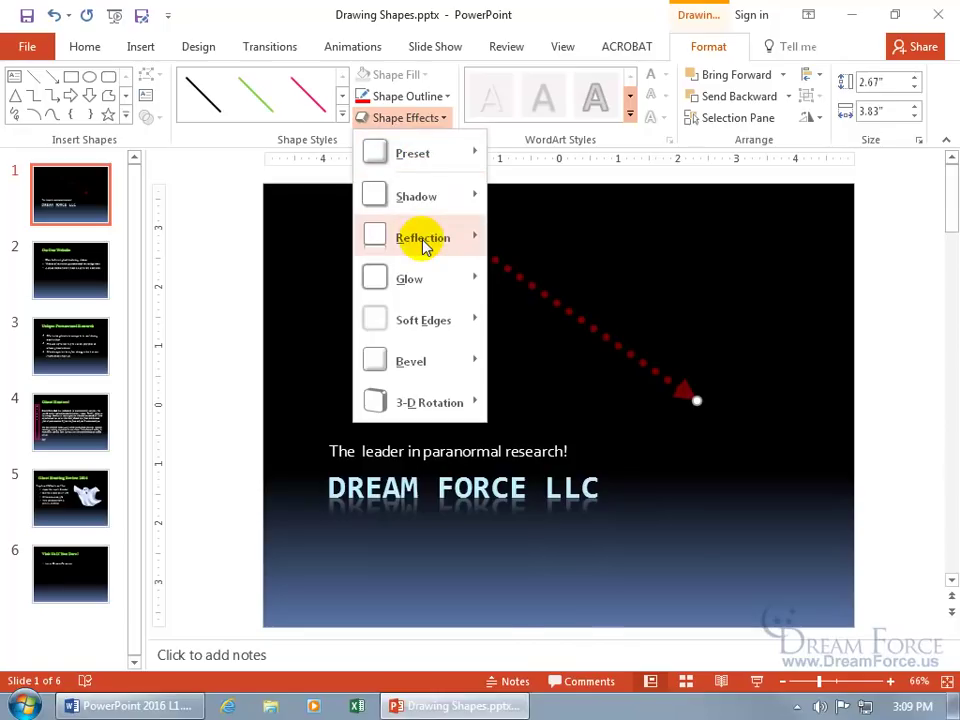
pyautogui.moveTo(425, 281)
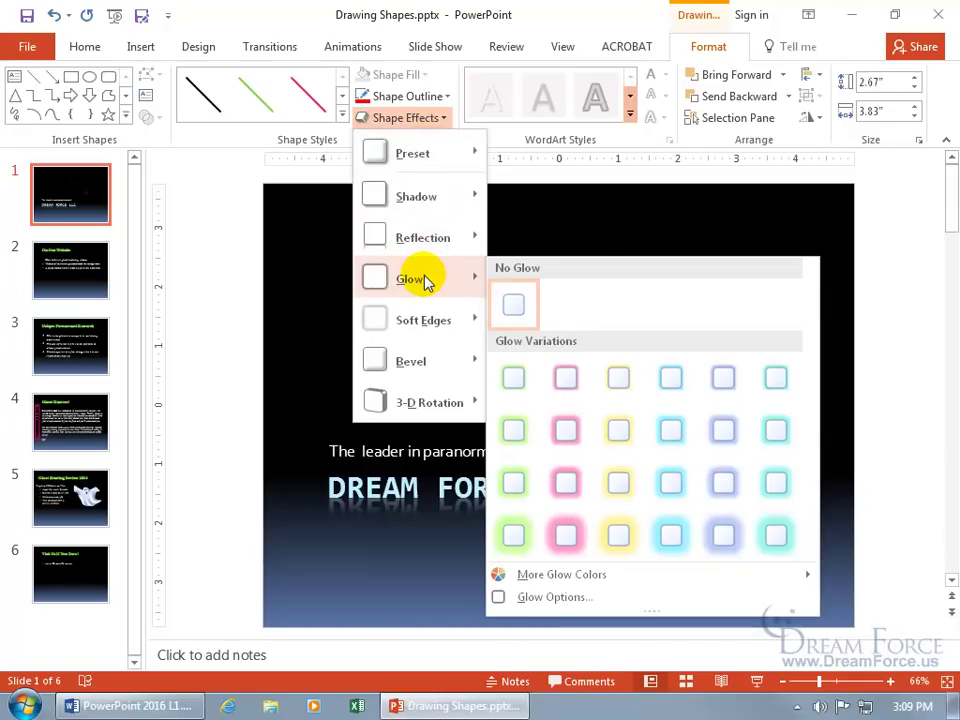
pyautogui.click(723, 537)
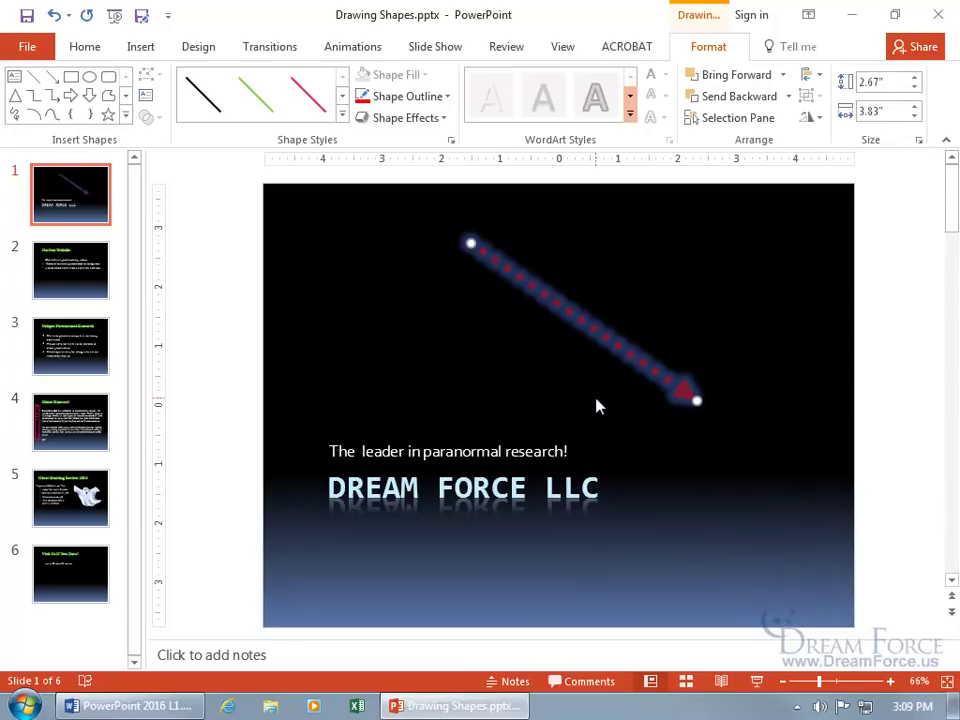
# Browse the arrow's 3-D Format materials without changing them, then close Format Shape
pyautogui.click(440, 118)
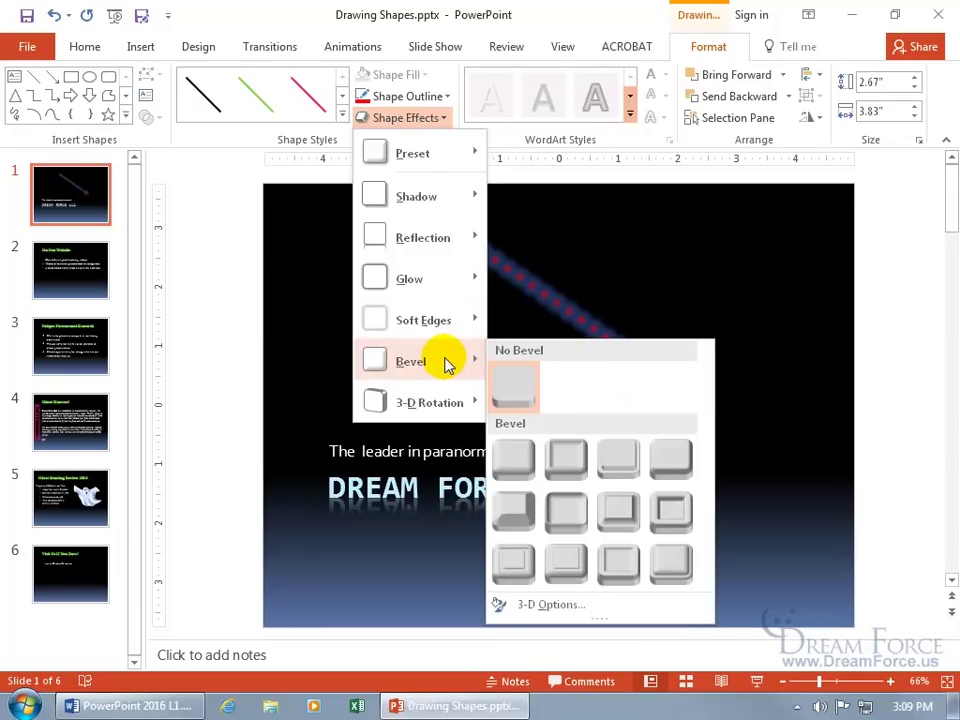
pyautogui.click(549, 608)
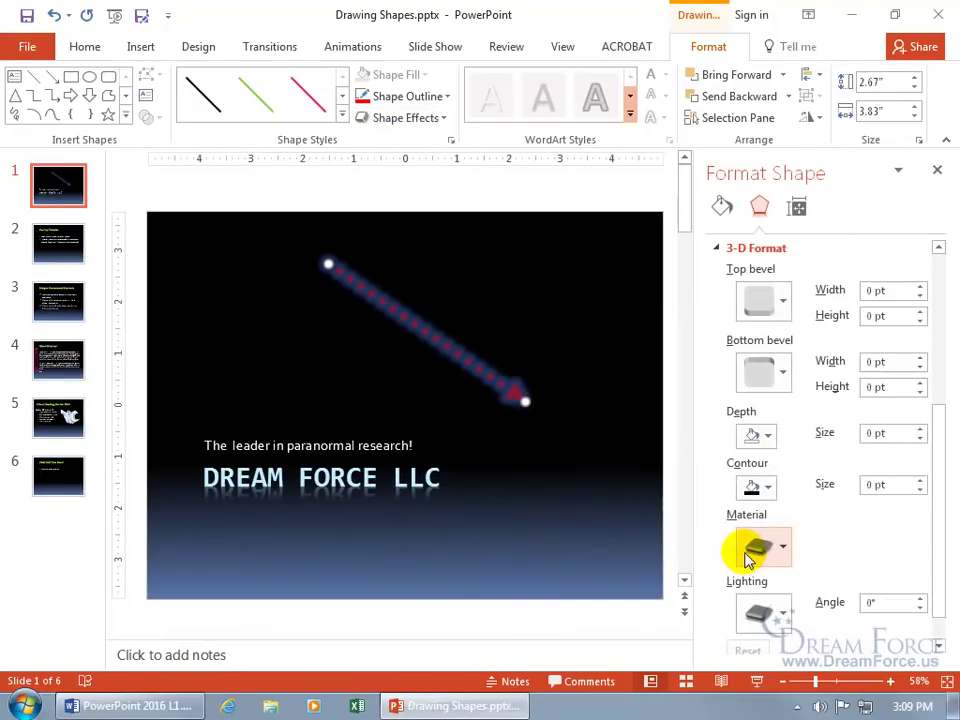
pyautogui.click(750, 556)
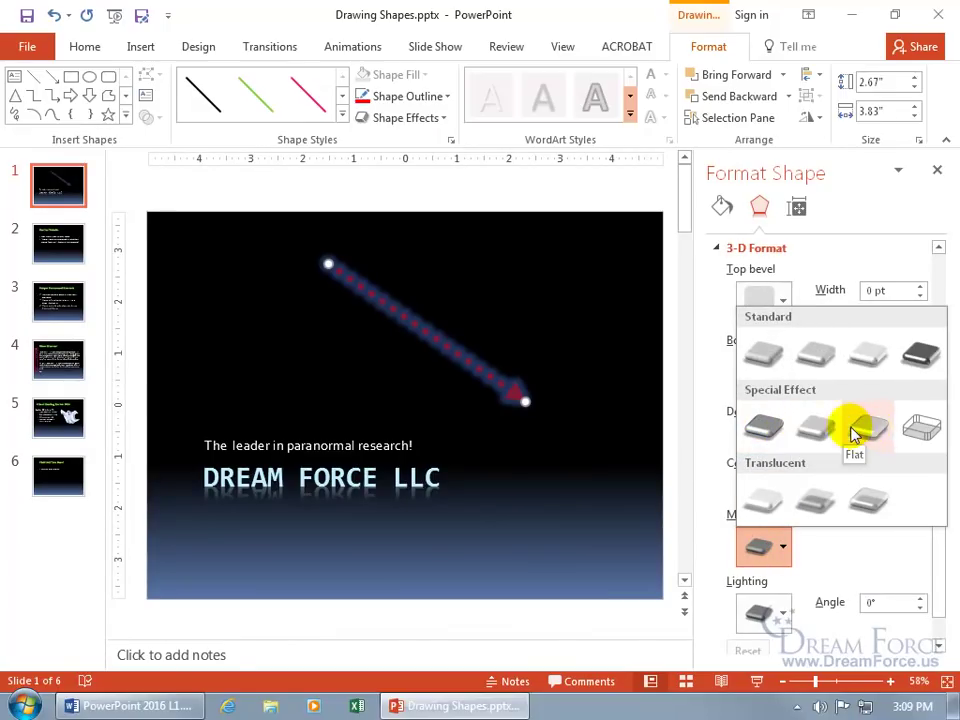
pyautogui.click(606, 370)
pyautogui.click(937, 170)
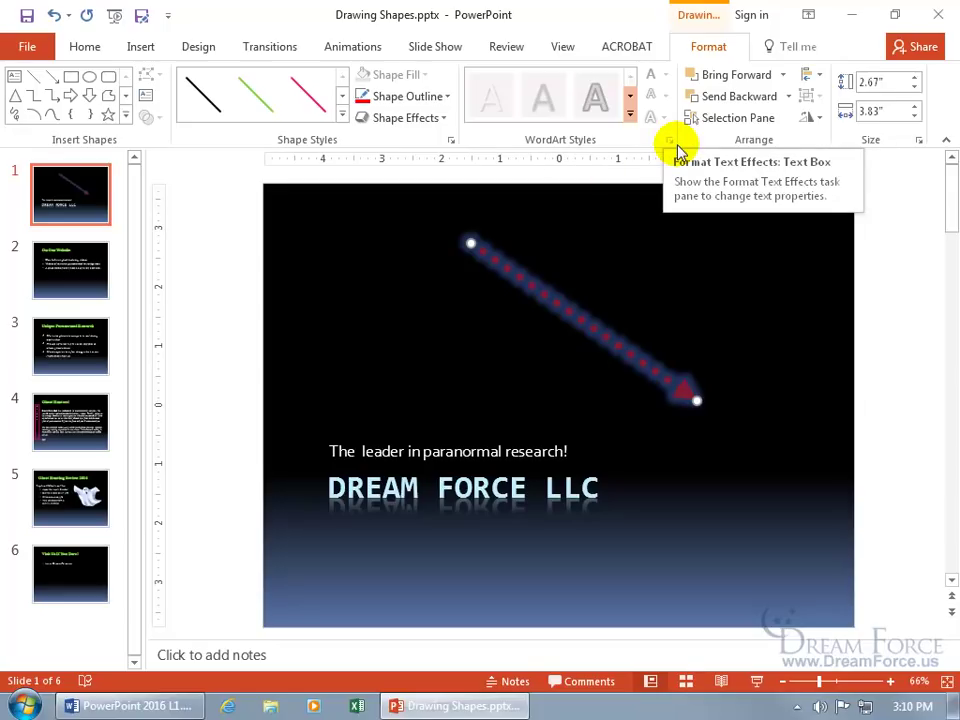
# Reselect the glowing dotted arrow and expand the Format tab's full Insert Shapes gallery
pyautogui.click(126, 117)
pyautogui.click(401, 356)
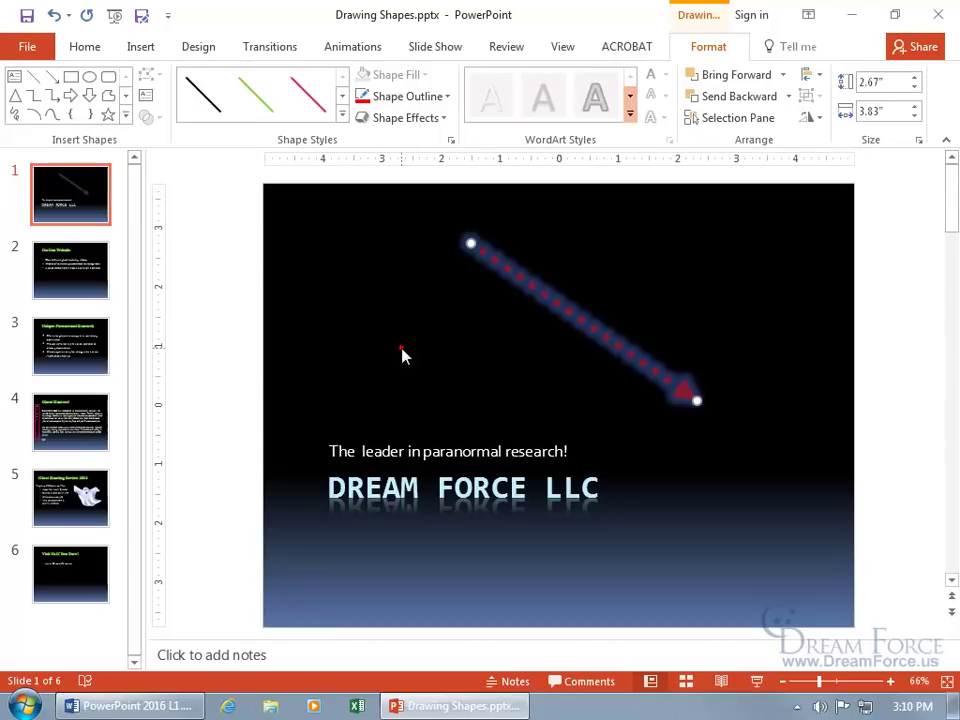
pyautogui.click(430, 349)
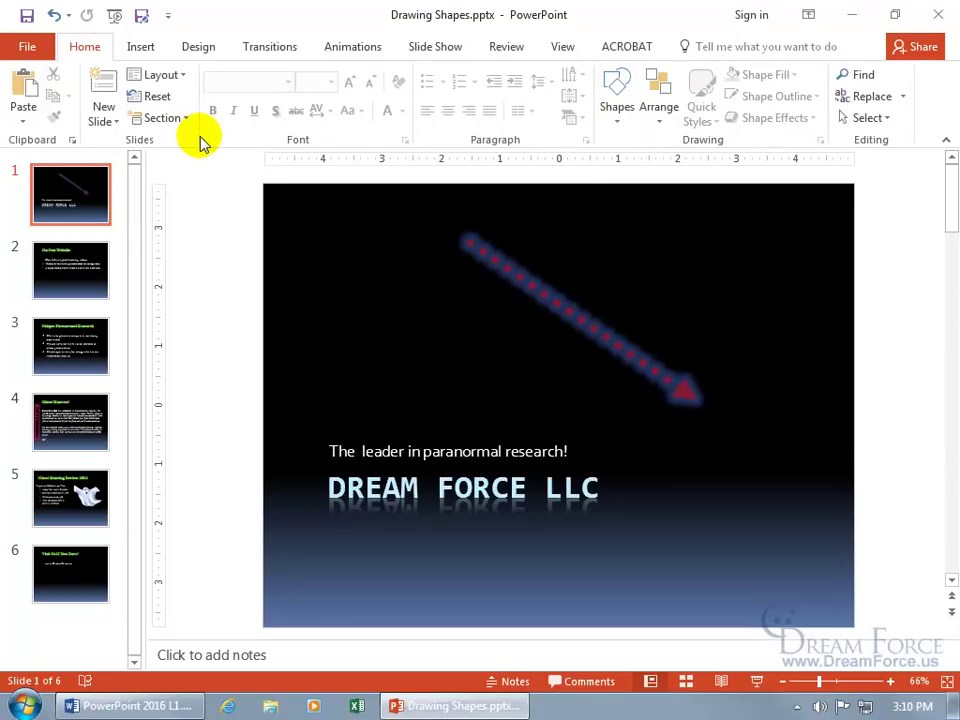
pyautogui.click(546, 300)
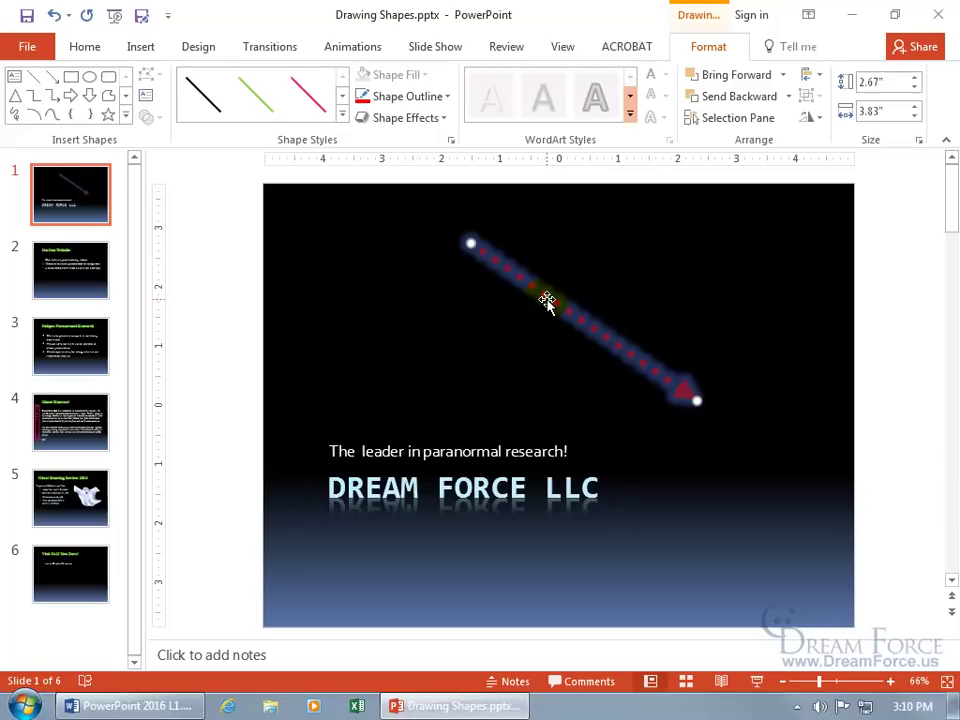
pyautogui.click(125, 115)
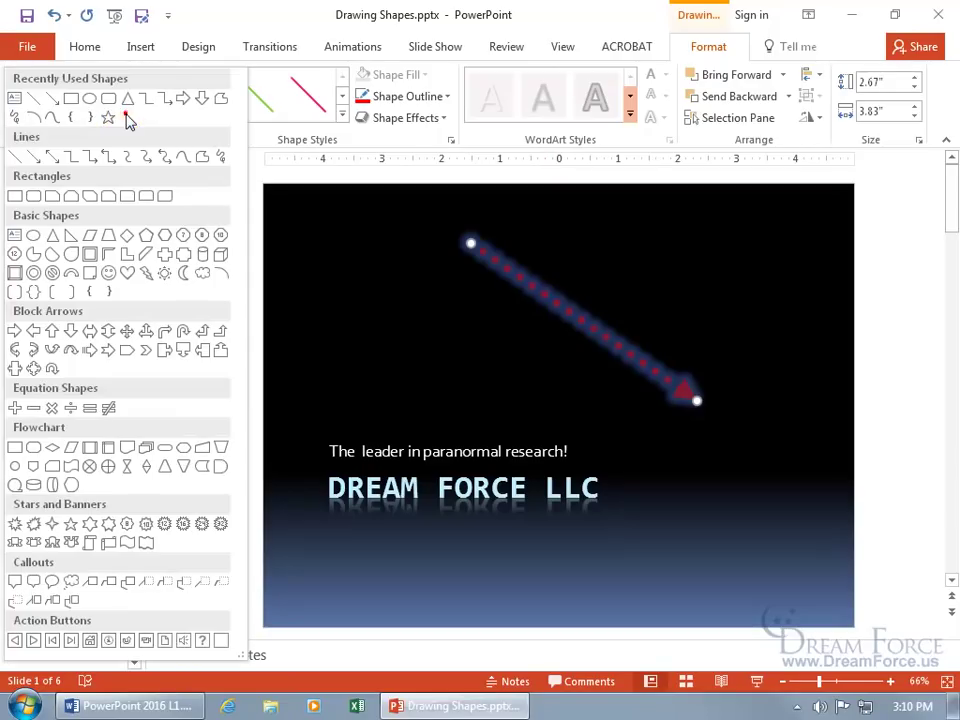
# Draw a 2.42" × 2.42" green square at the slide's upper left using Rectangle with Shift
pyautogui.click(71, 101)
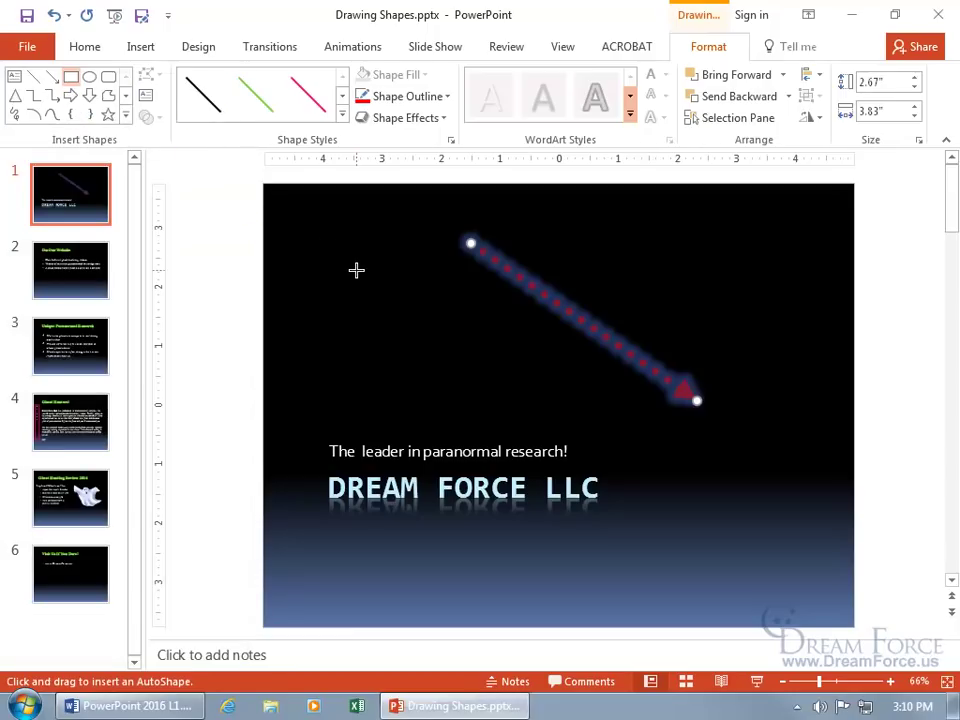
pyautogui.moveTo(321, 261)
pyautogui.mouseDown()
pyautogui.moveTo(379, 364)
pyautogui.moveTo(422, 360)
pyautogui.moveTo(435, 381)
pyautogui.moveTo(446, 375)
pyautogui.moveTo(442, 403)
pyautogui.mouseUp()
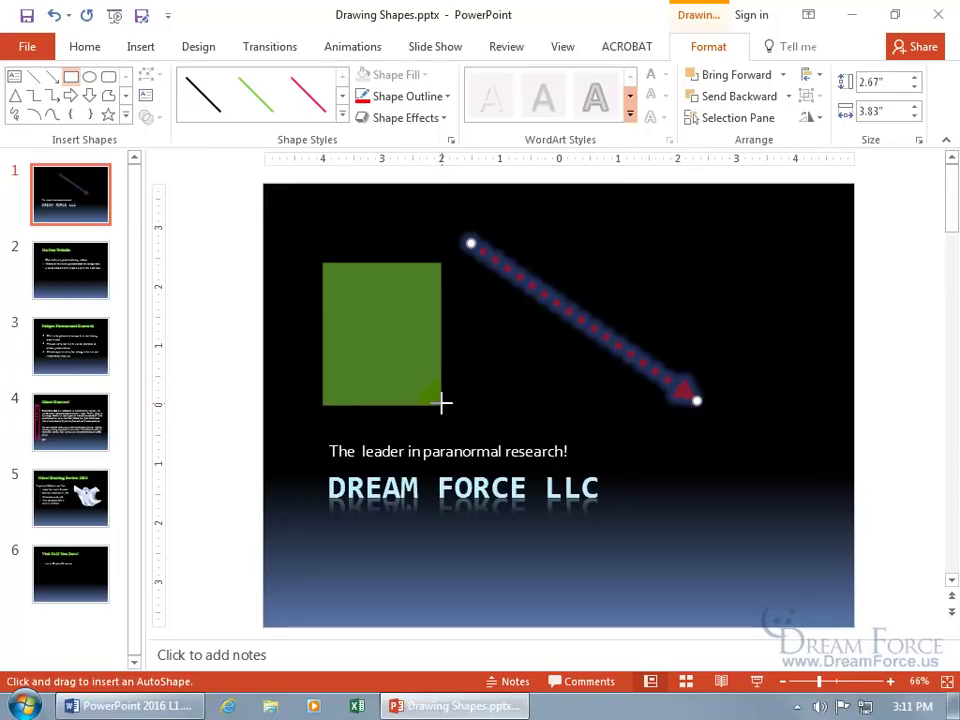
pyautogui.press('shift')
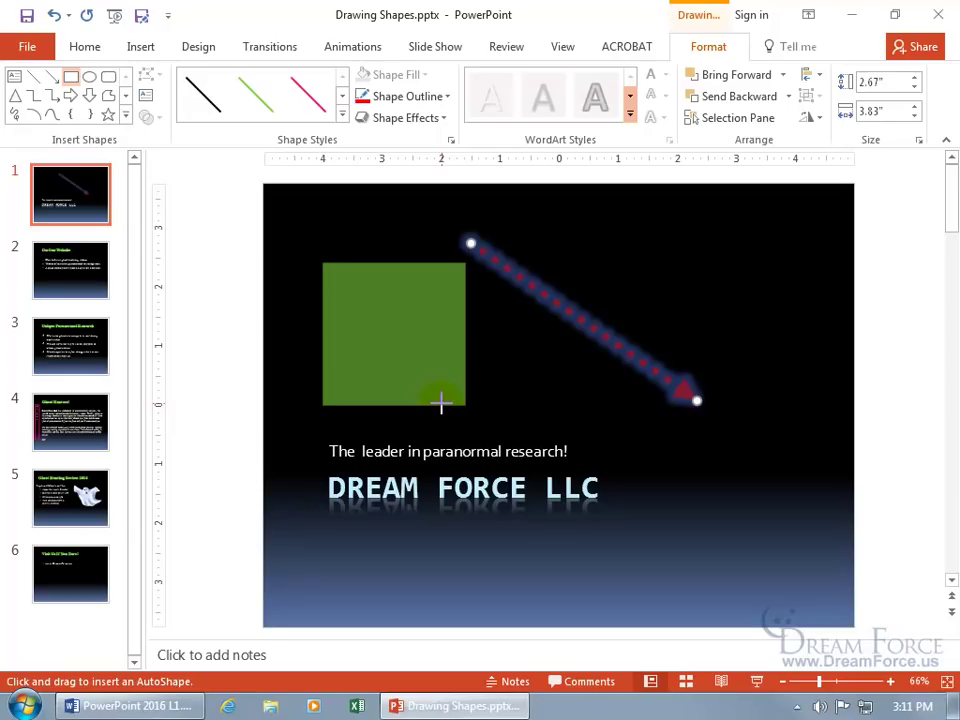
pyautogui.moveTo(441, 403); pyautogui.dragTo(443, 408)
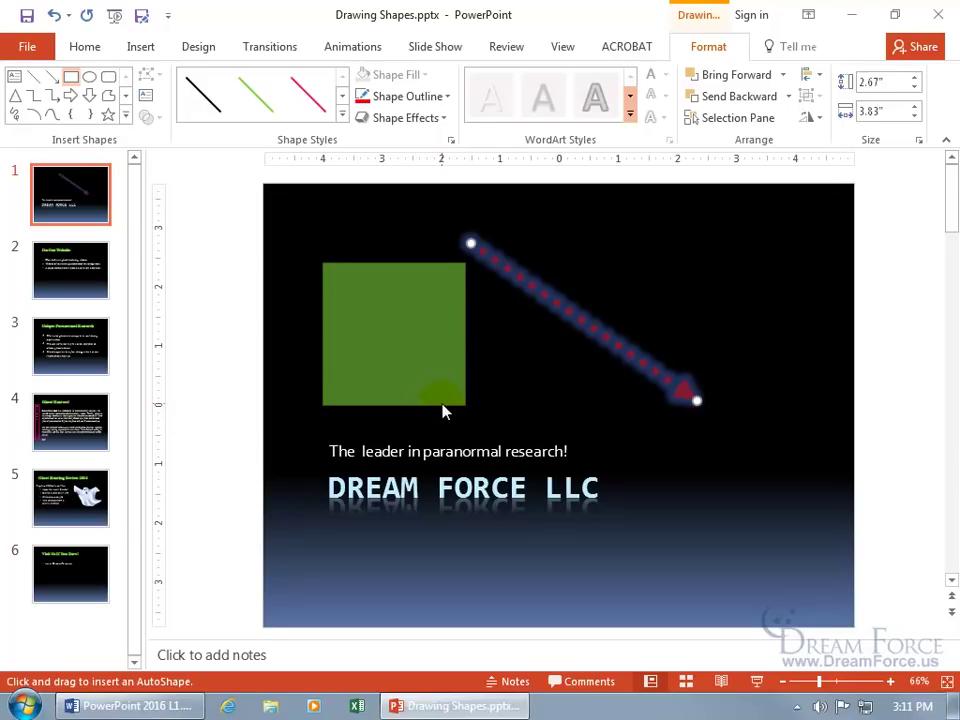
pyautogui.click(501, 387)
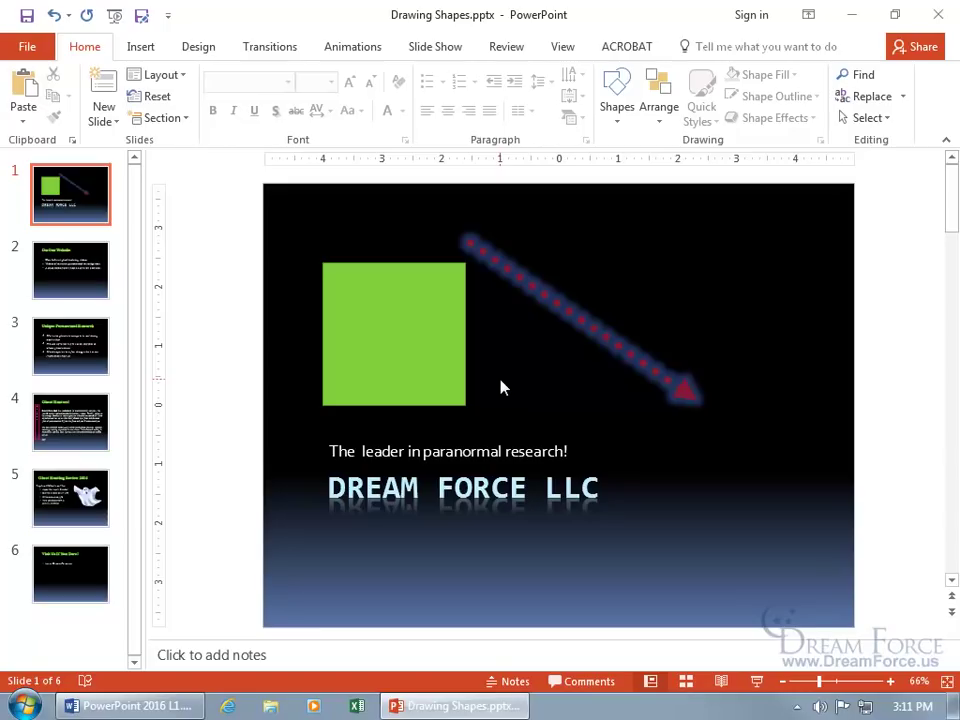
pyautogui.click(435, 335)
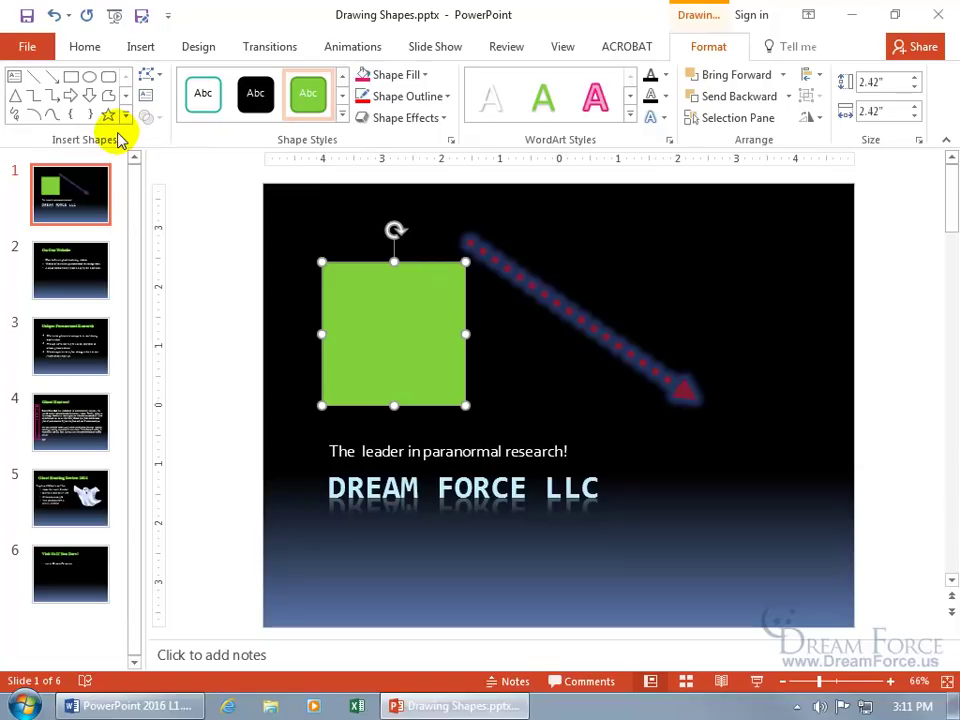
# Draw a Shift-constrained 3.17" green circle on the upper right, overlapping the arrow's lower end
pyautogui.click(90, 80)
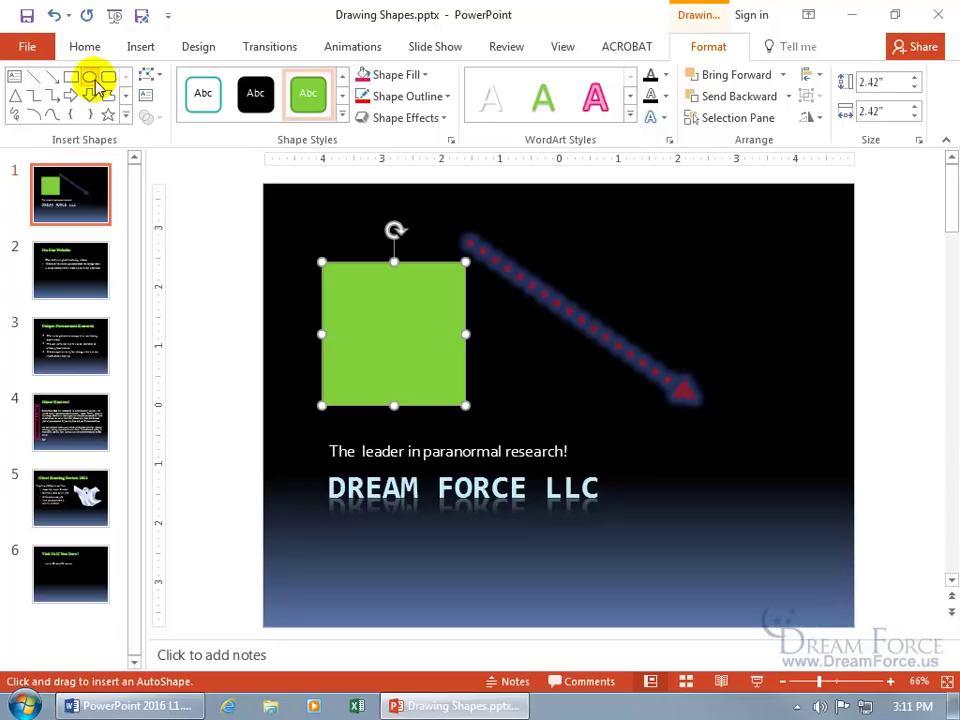
pyautogui.moveTo(618, 238); pyautogui.dragTo(802, 305)
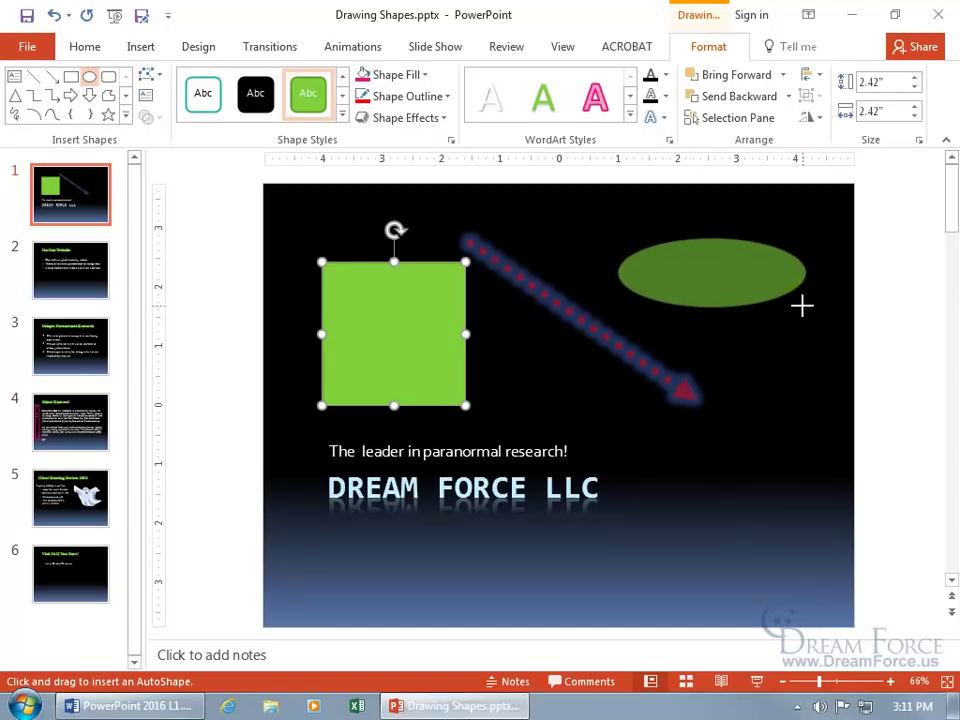
pyautogui.press('shift')
pyautogui.moveTo(802, 305); pyautogui.dragTo(803, 305)
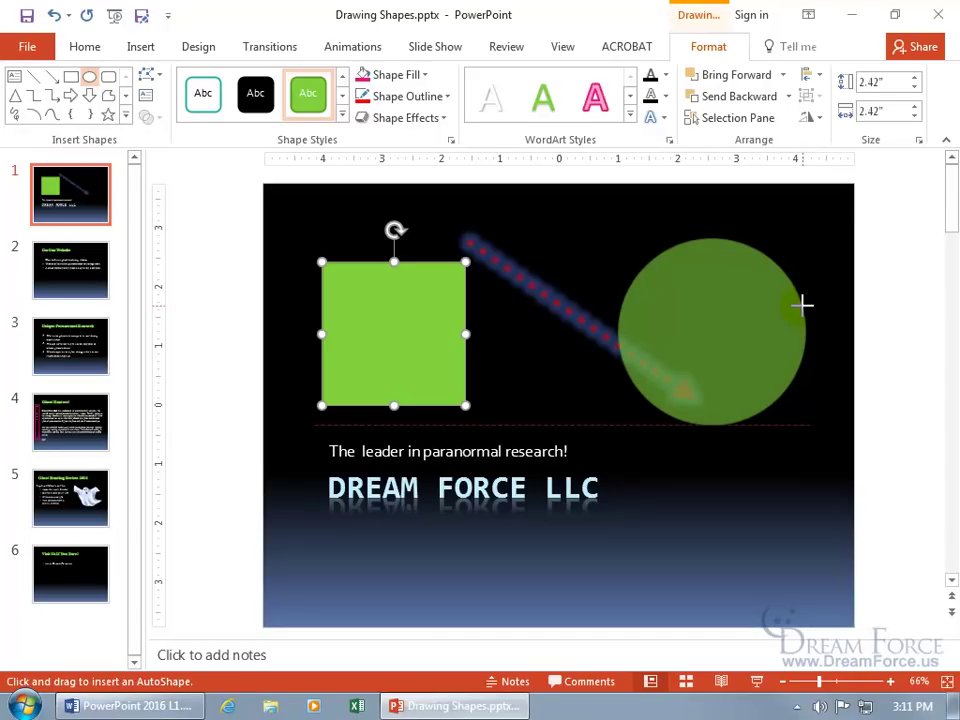
pyautogui.moveTo(803, 305); pyautogui.dragTo(803, 305)
pyautogui.moveTo(803, 305); pyautogui.dragTo(803, 305)
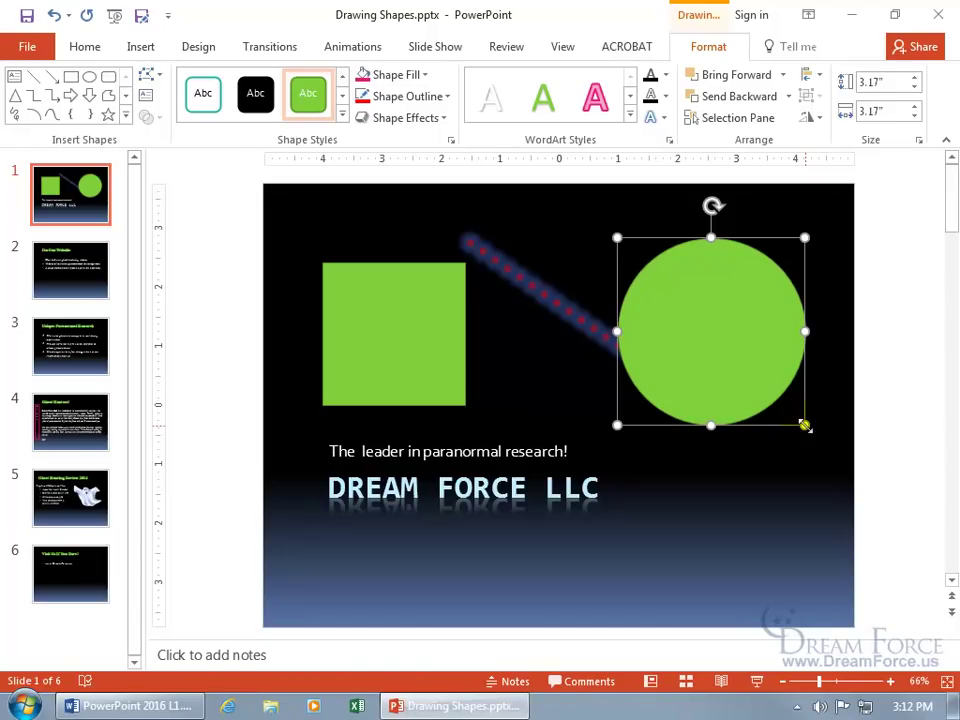
# Resize the circle to 1.92" × 1.92" and drag it into the top-right corner
pyautogui.moveTo(805, 425); pyautogui.dragTo(713, 399)
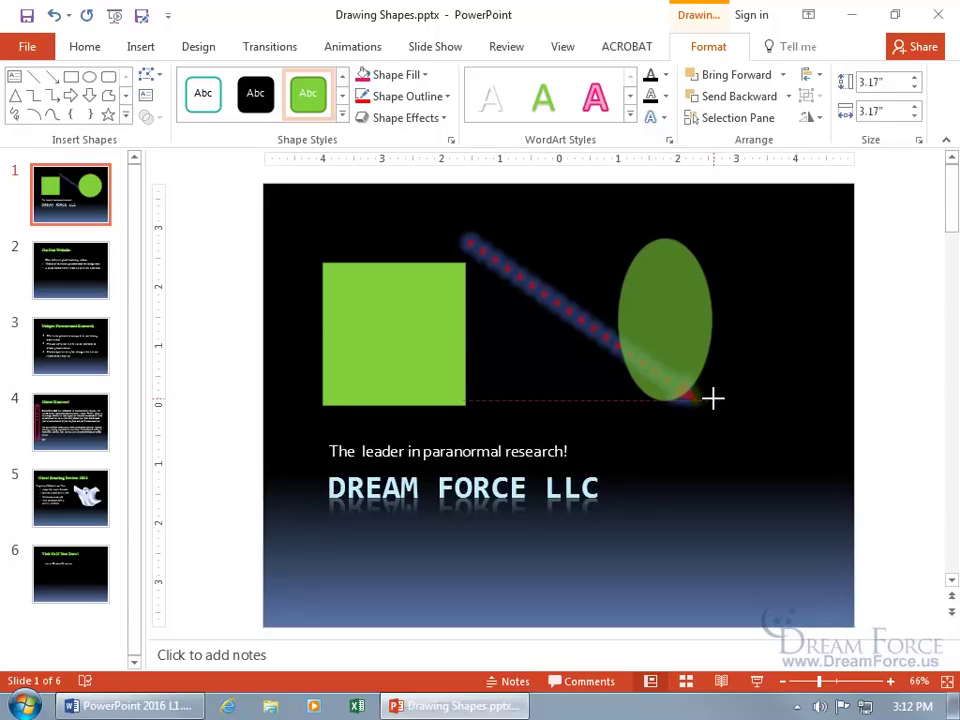
pyautogui.moveTo(713, 399); pyautogui.dragTo(731, 351)
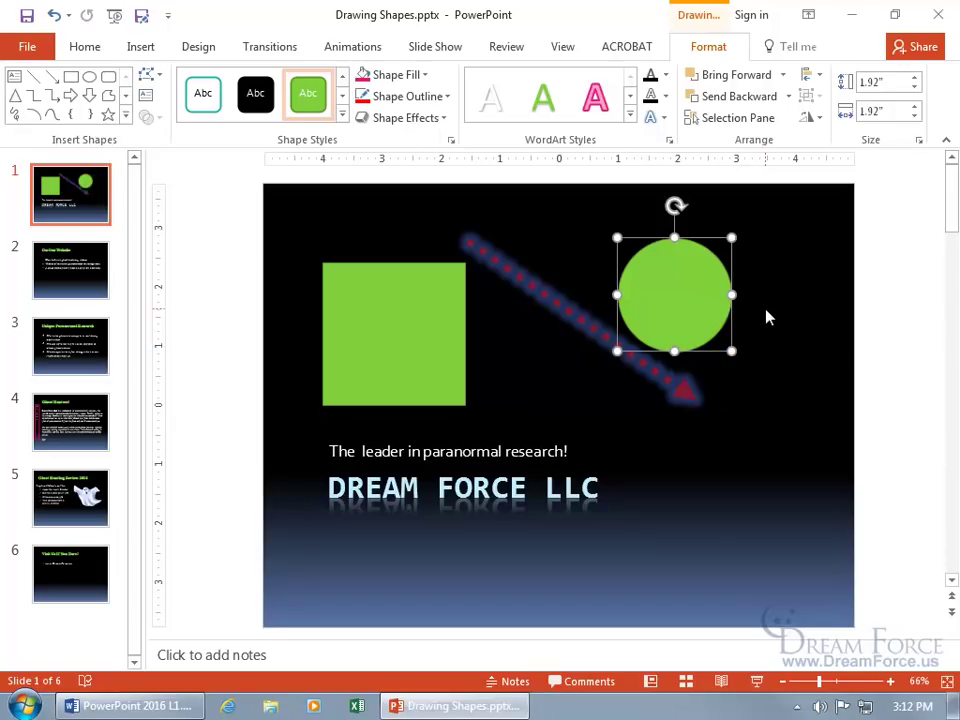
pyautogui.moveTo(686, 291); pyautogui.dragTo(728, 279)
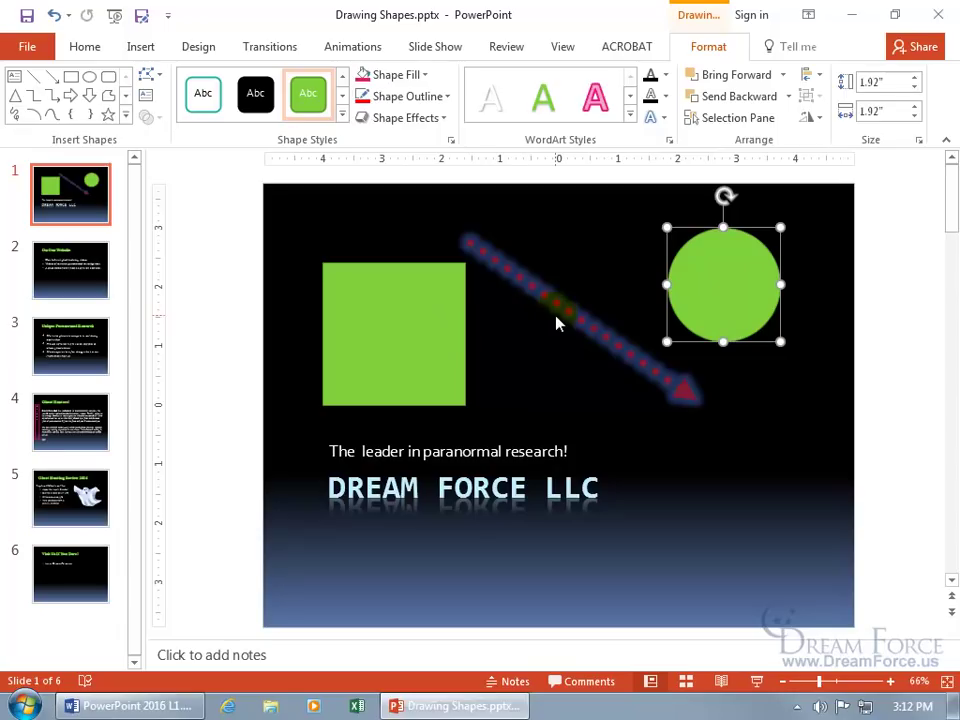
# Apply the Subtle Effect - Gold, Accent 3 shape style to the circle
pyautogui.click(342, 115)
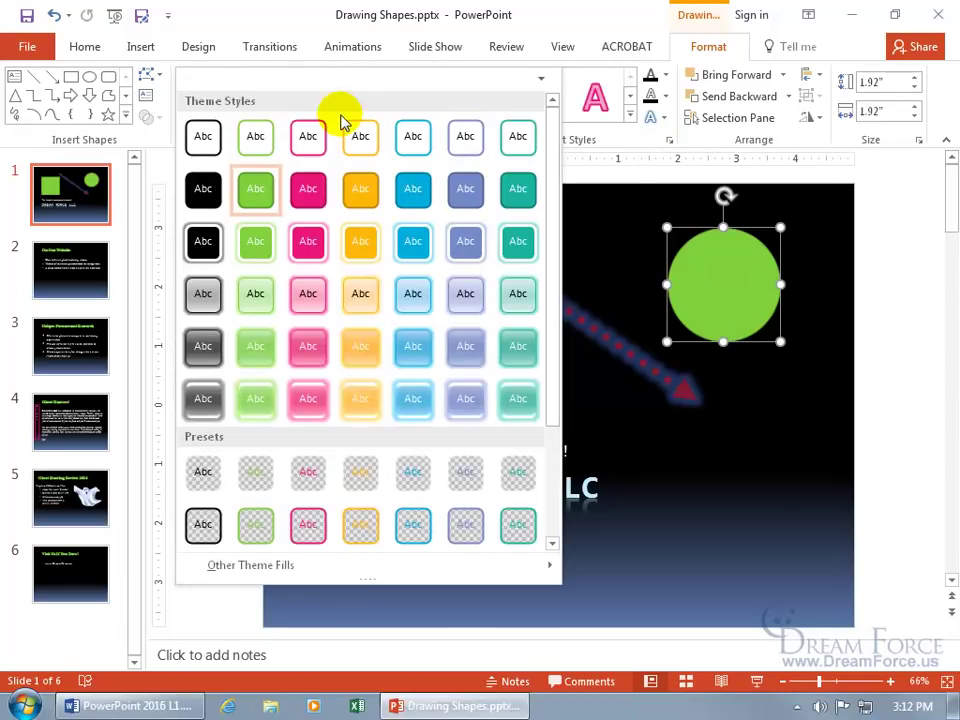
pyautogui.click(362, 309)
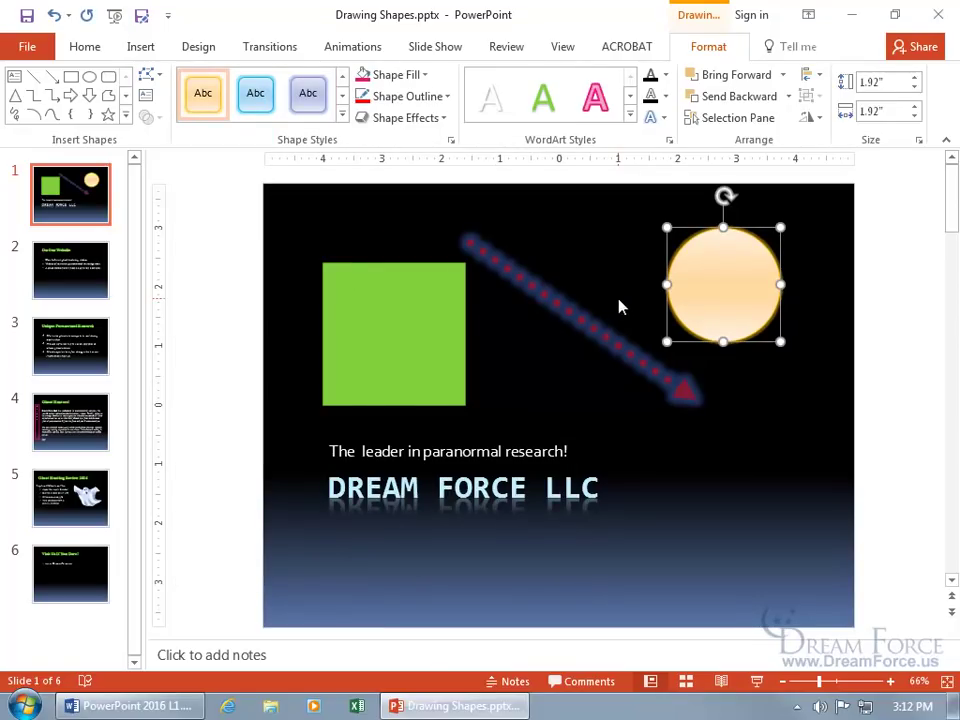
pyautogui.click(690, 268)
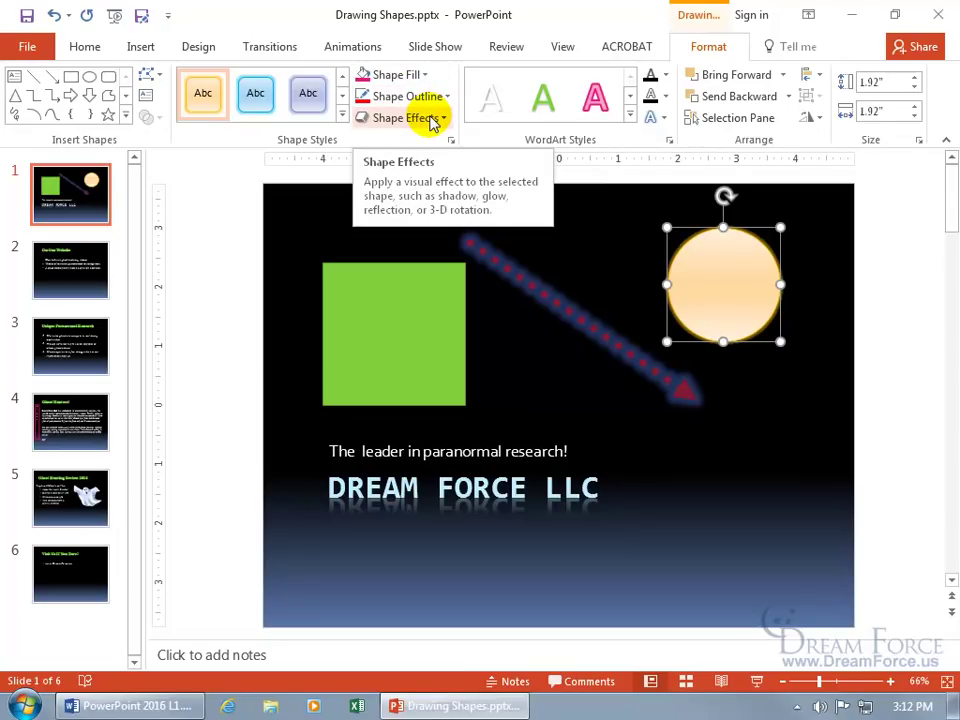
pyautogui.click(420, 75)
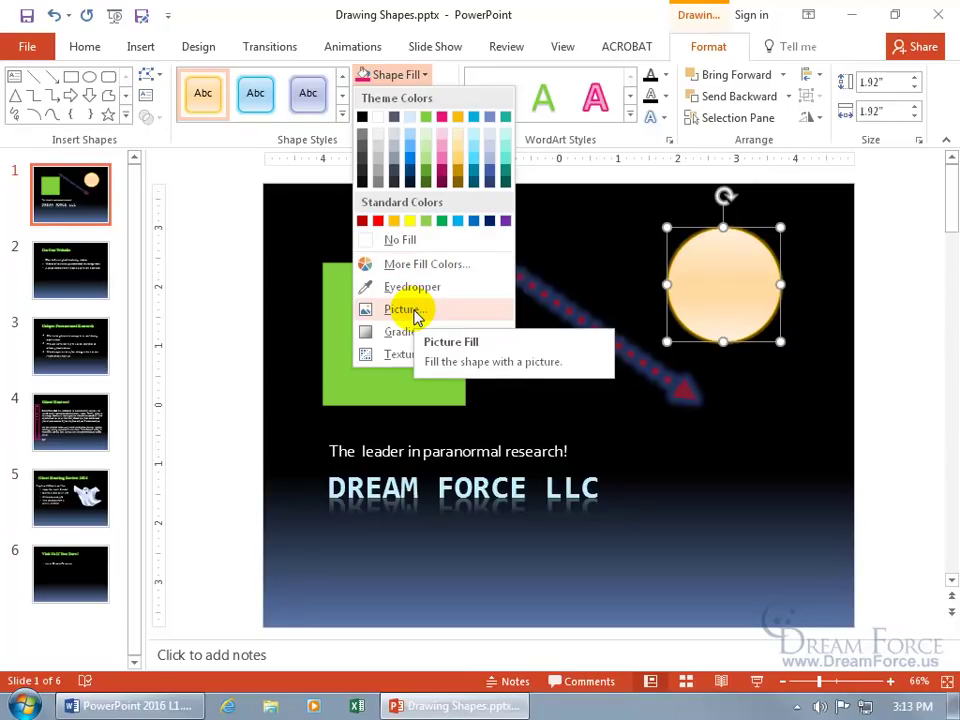
pyautogui.click(403, 310)
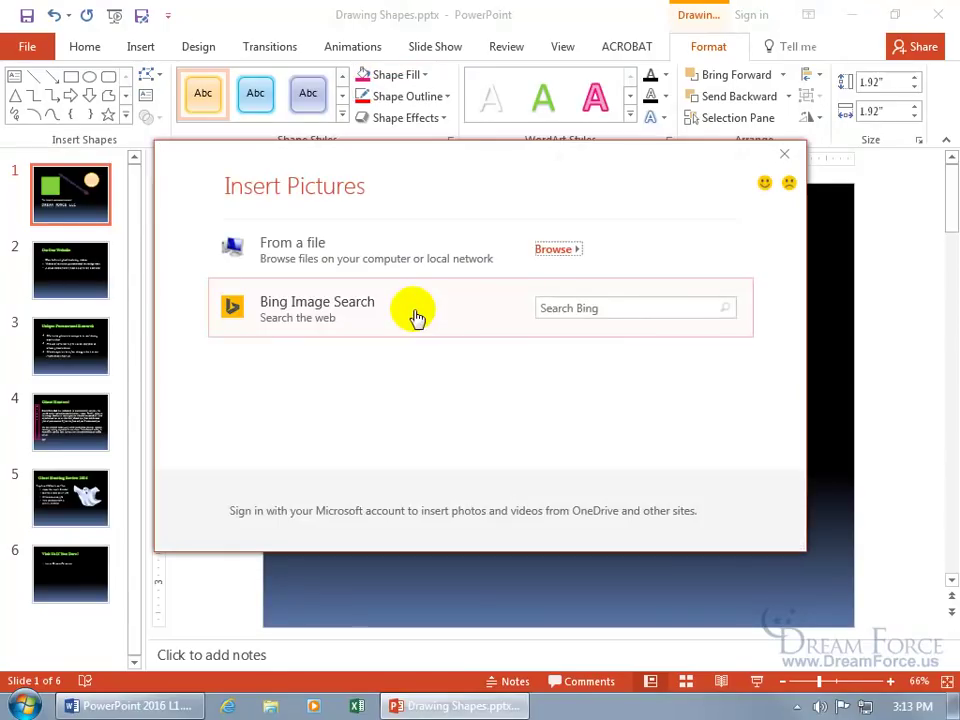
pyautogui.click(559, 252)
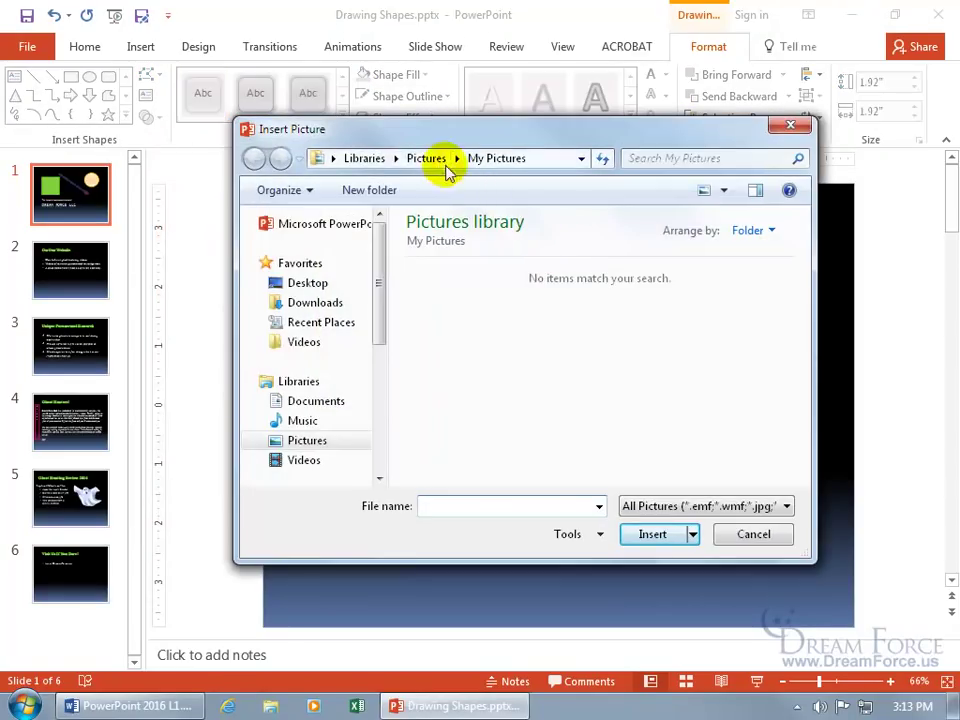
pyautogui.doubleClick(550, 290)
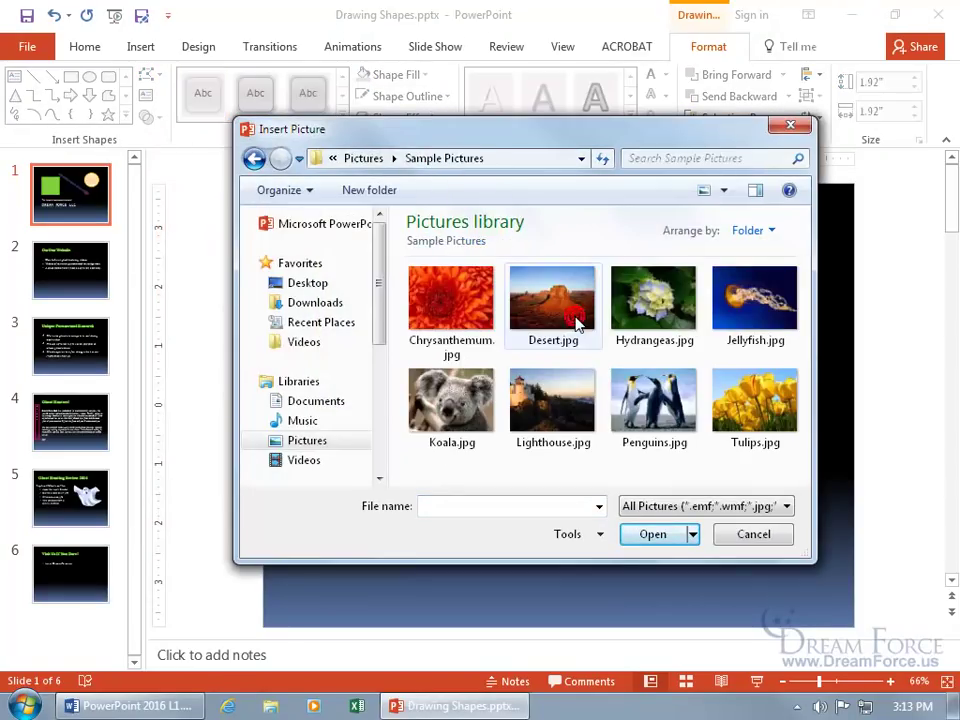
pyautogui.doubleClick(450, 298)
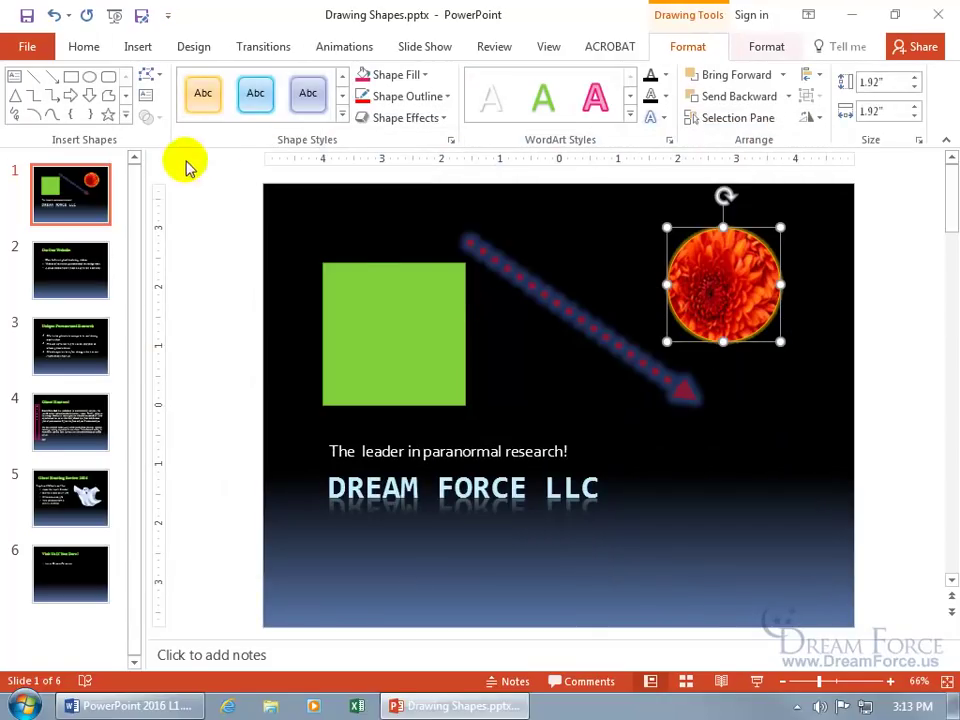
pyautogui.click(53, 15)
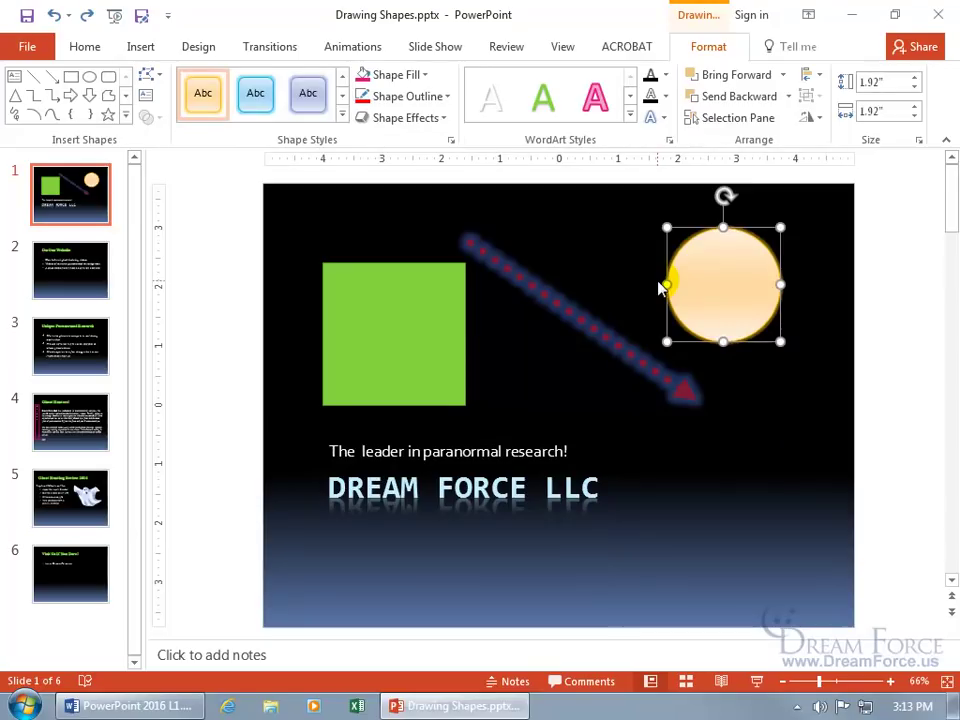
pyautogui.click(425, 75)
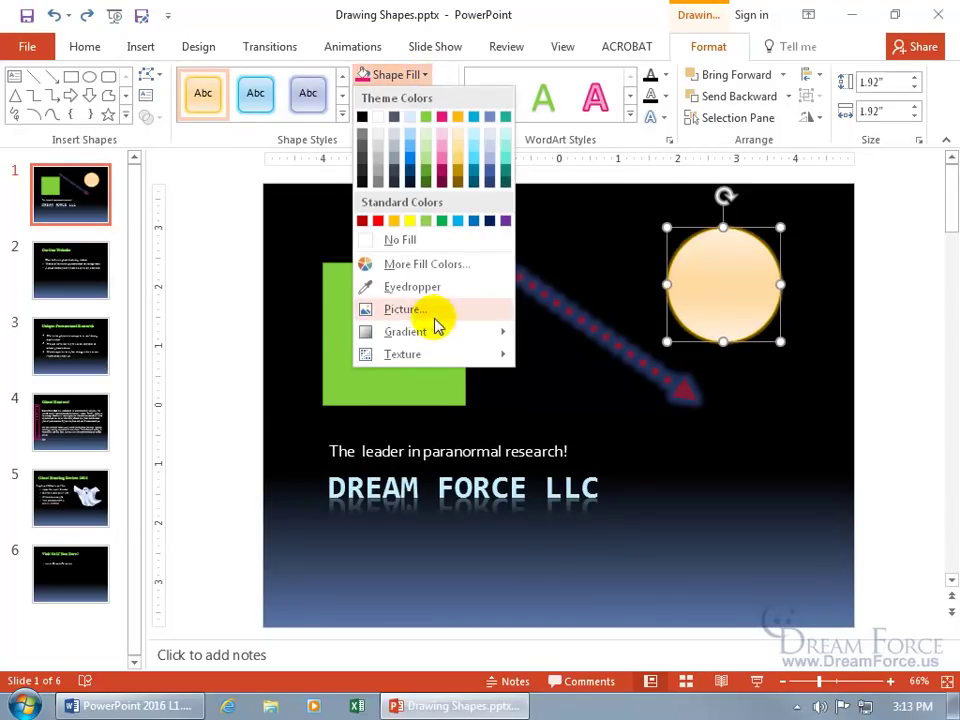
pyautogui.moveTo(435, 336)
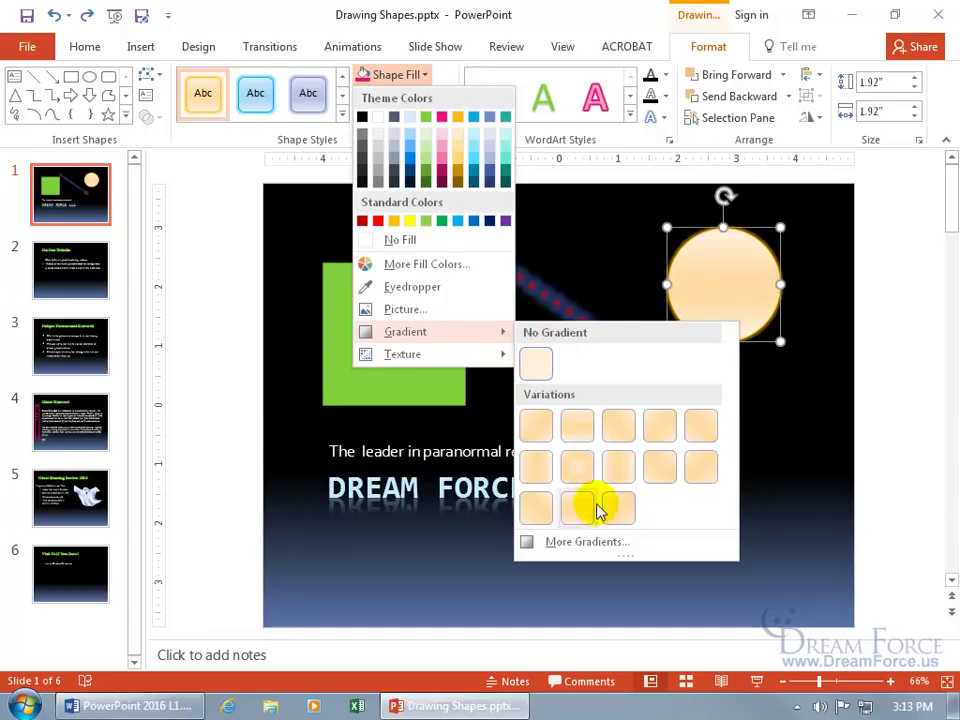
pyautogui.click(563, 542)
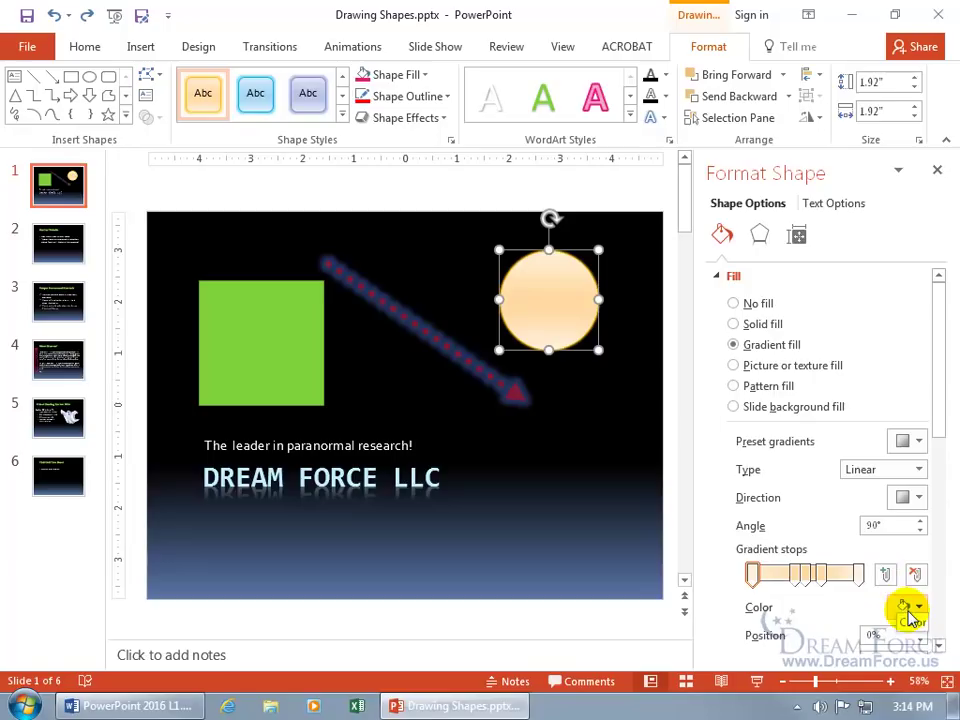
pyautogui.click(823, 574)
pyautogui.click(914, 574)
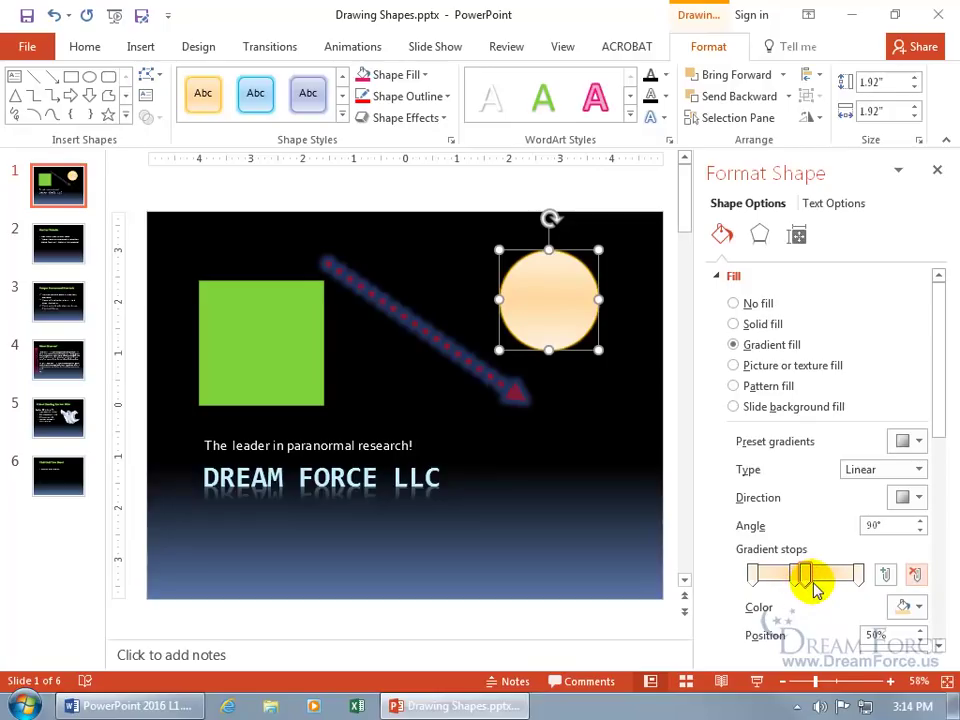
pyautogui.click(754, 580)
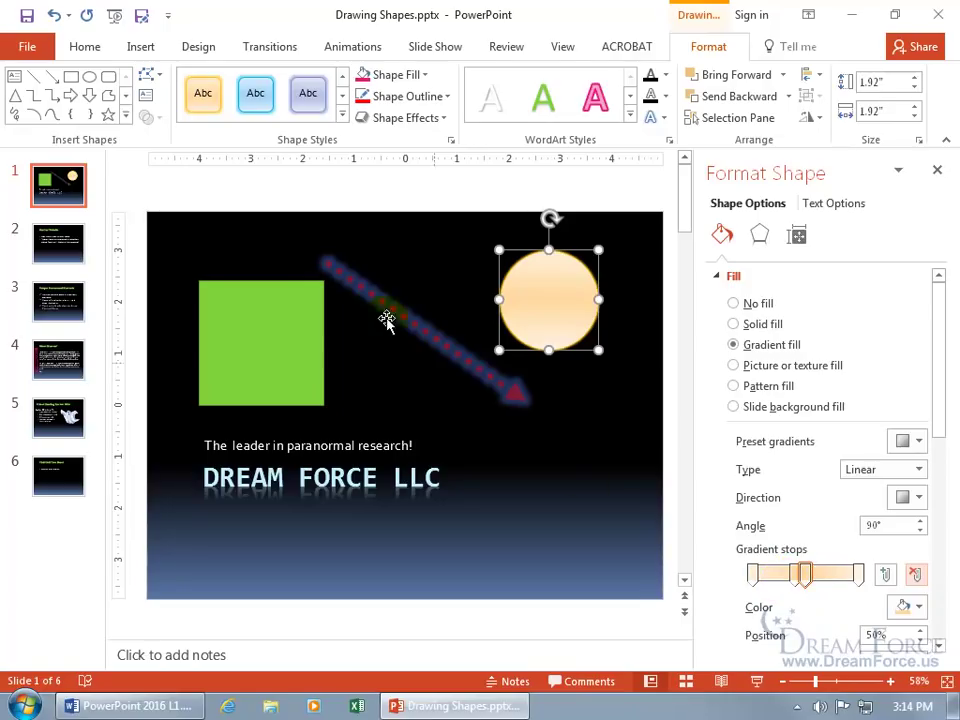
pyautogui.click(58, 20)
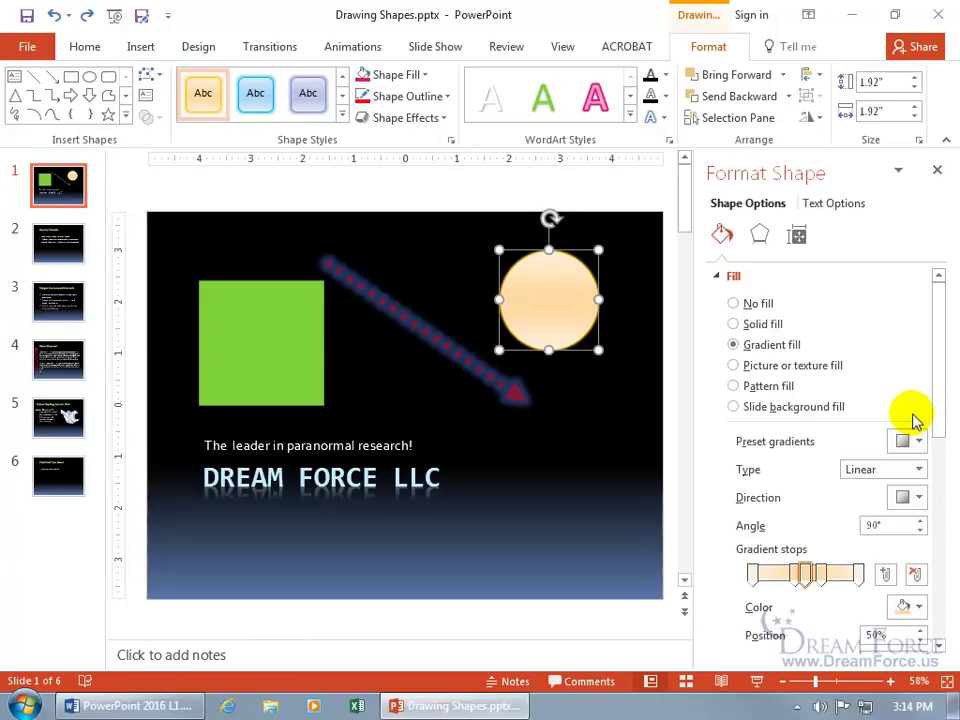
pyautogui.click(938, 171)
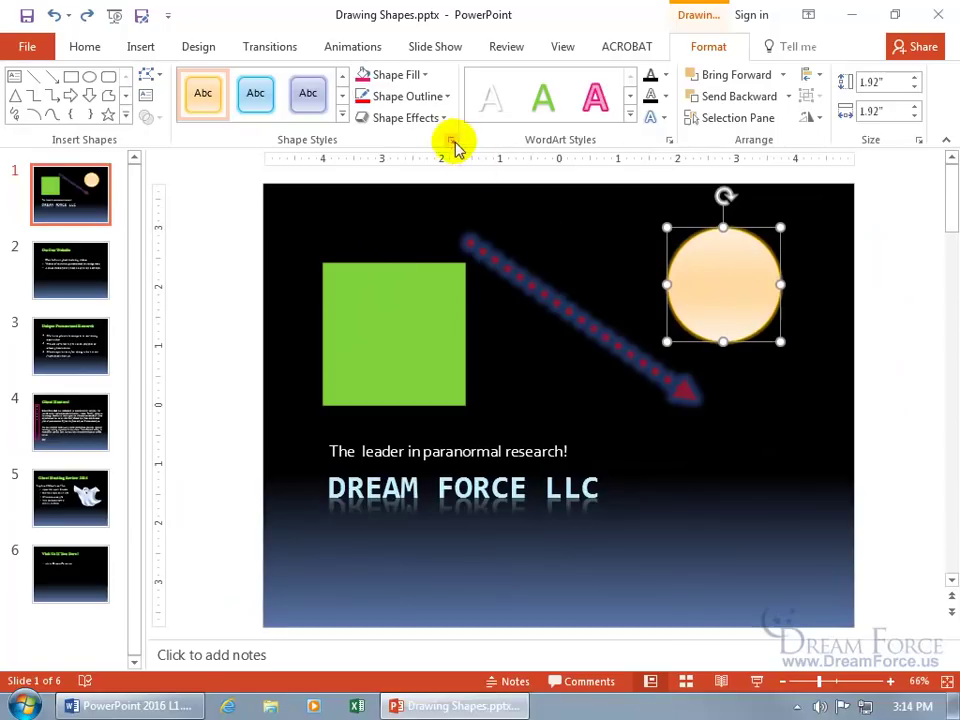
pyautogui.click(446, 97)
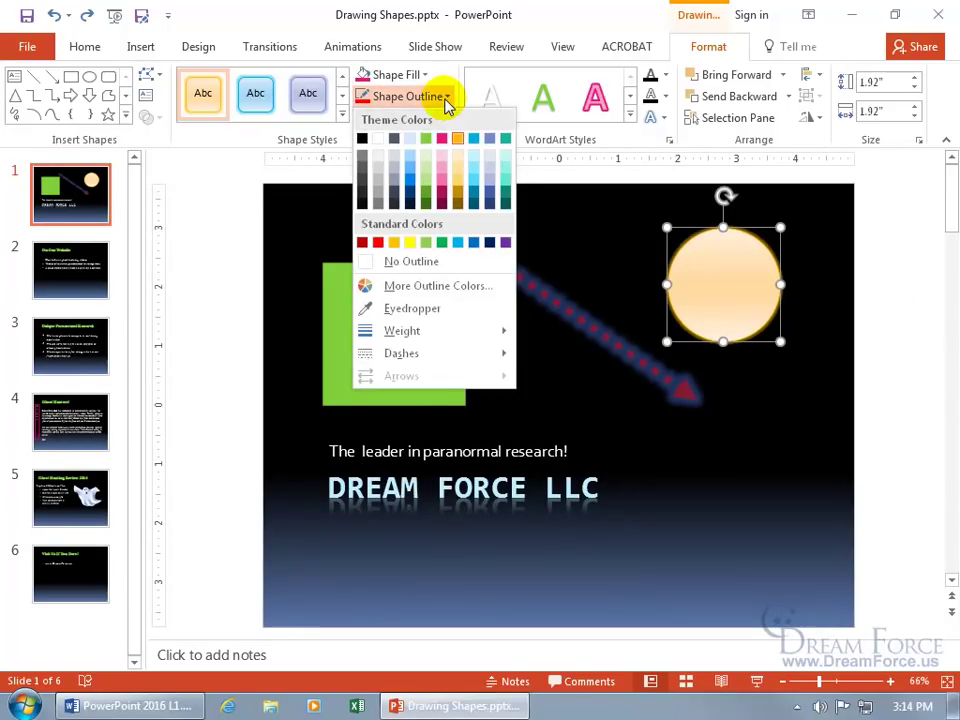
pyautogui.click(378, 243)
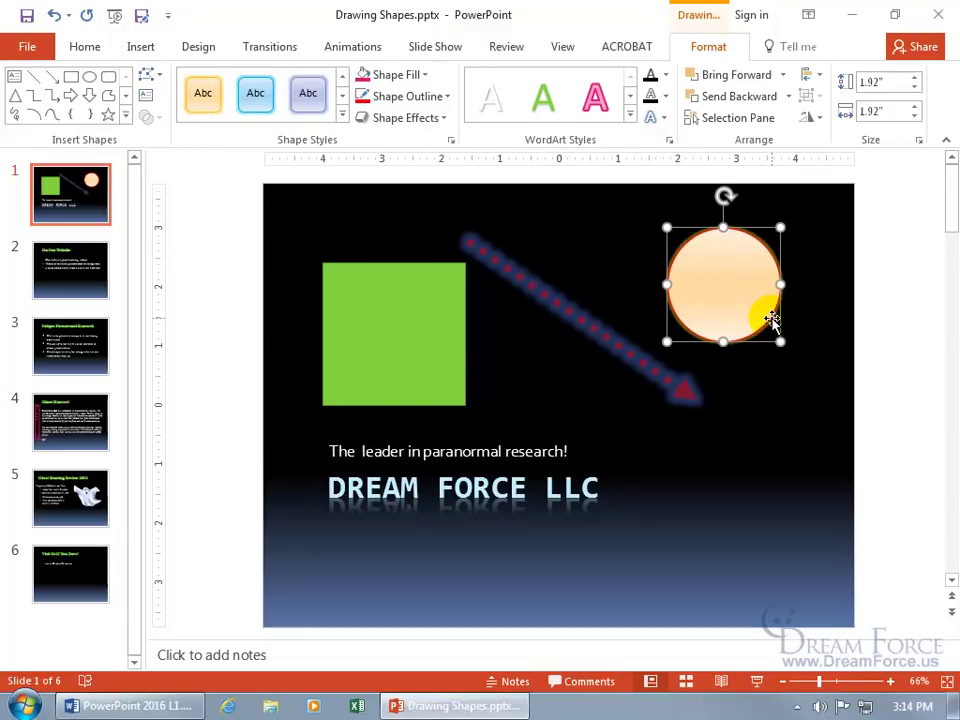
pyautogui.click(400, 97)
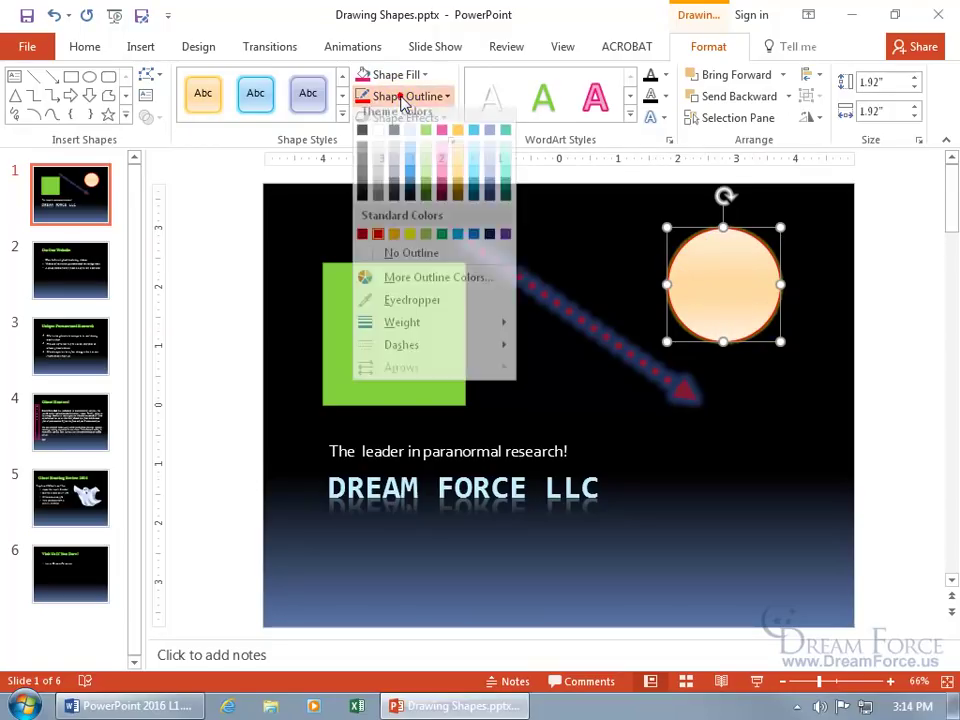
pyautogui.moveTo(422, 334)
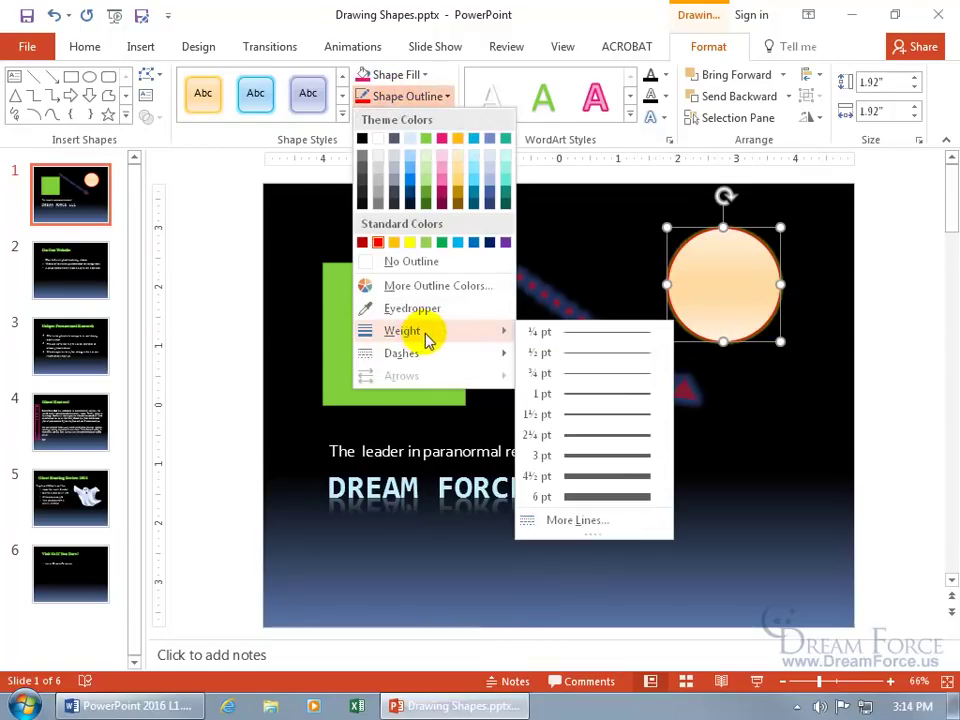
pyautogui.click(587, 500)
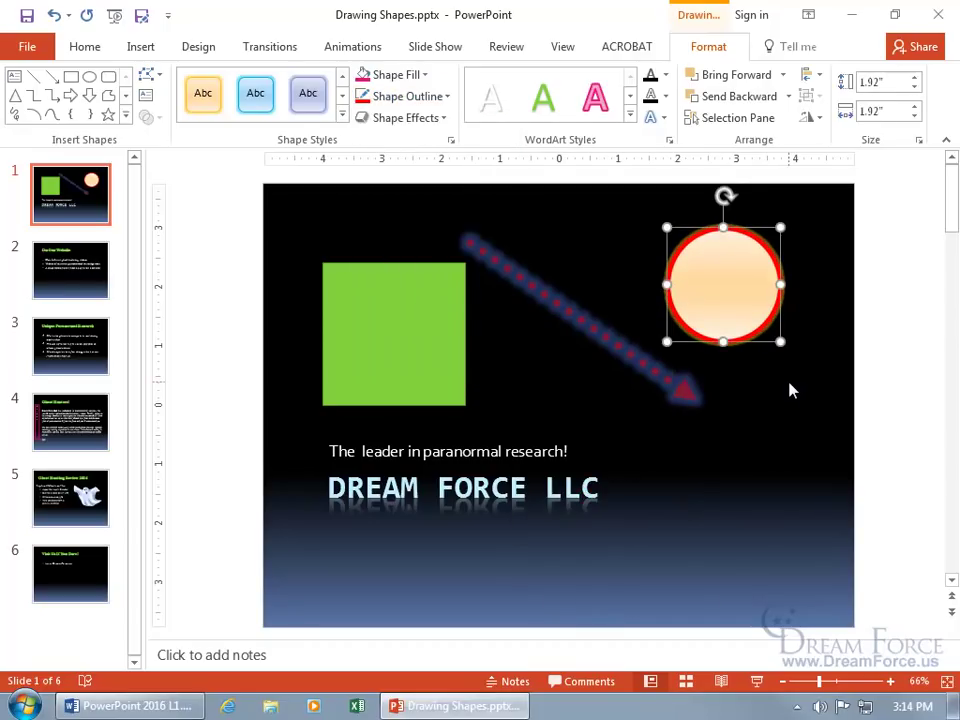
pyautogui.click(51, 16)
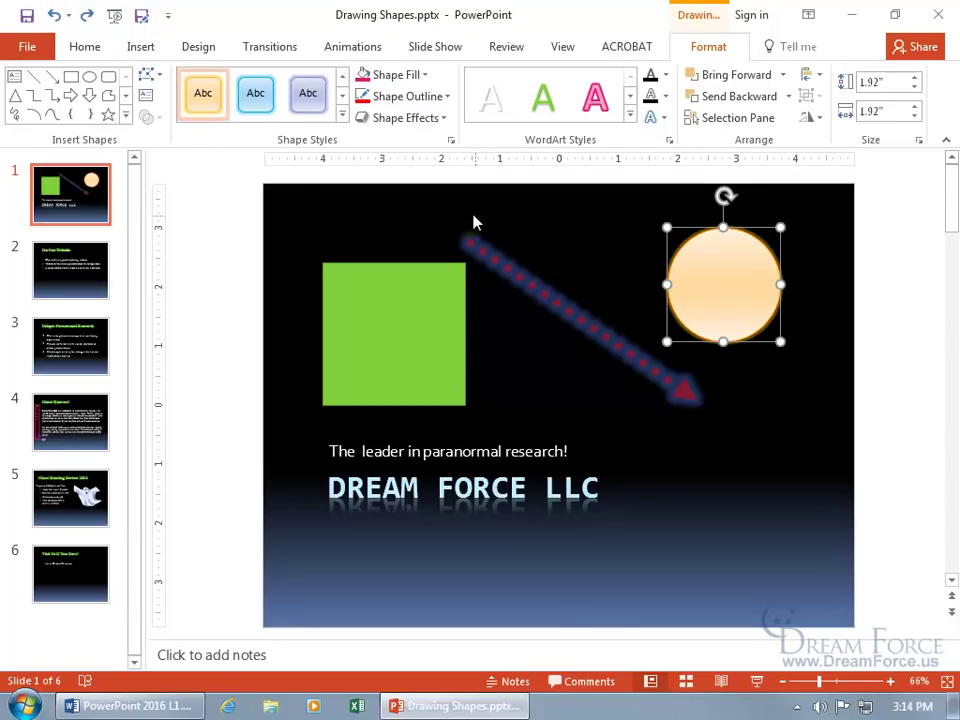
pyautogui.click(446, 97)
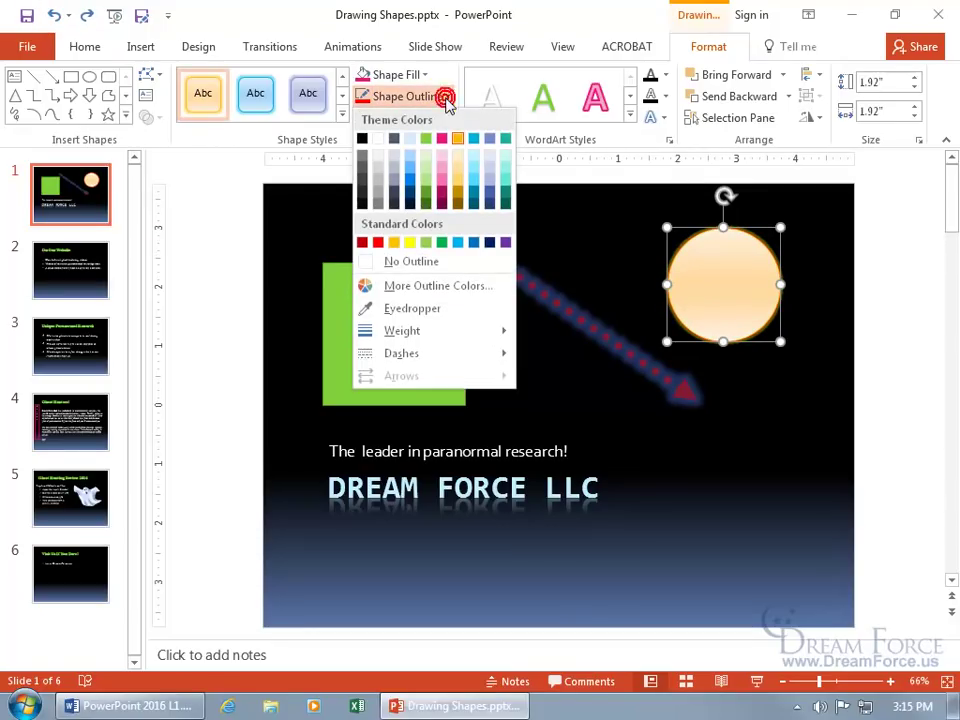
pyautogui.moveTo(424, 356)
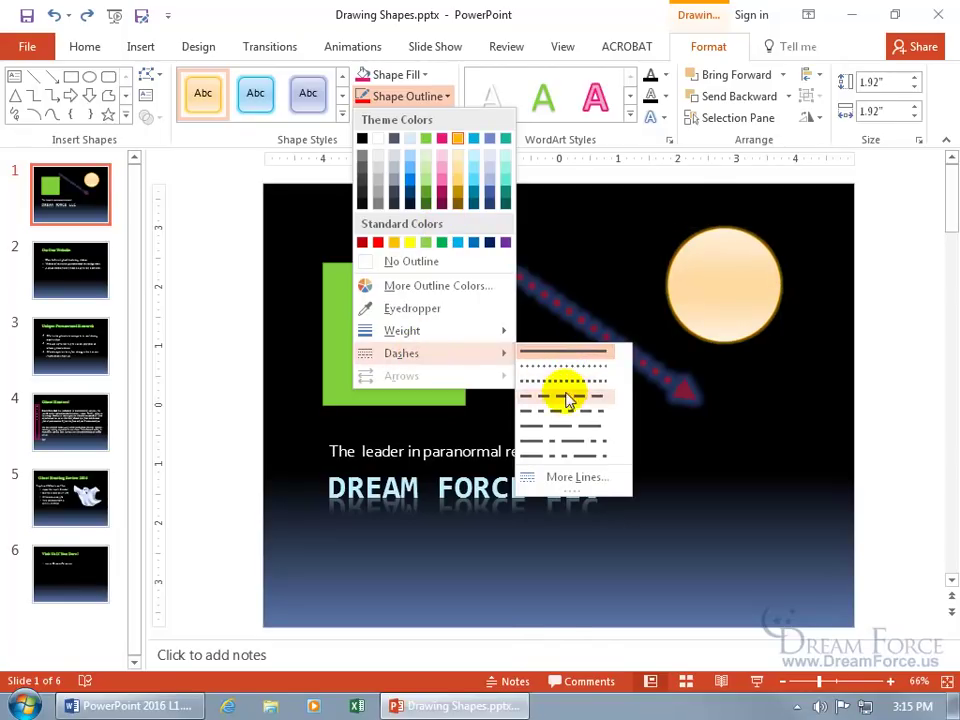
pyautogui.click(316, 252)
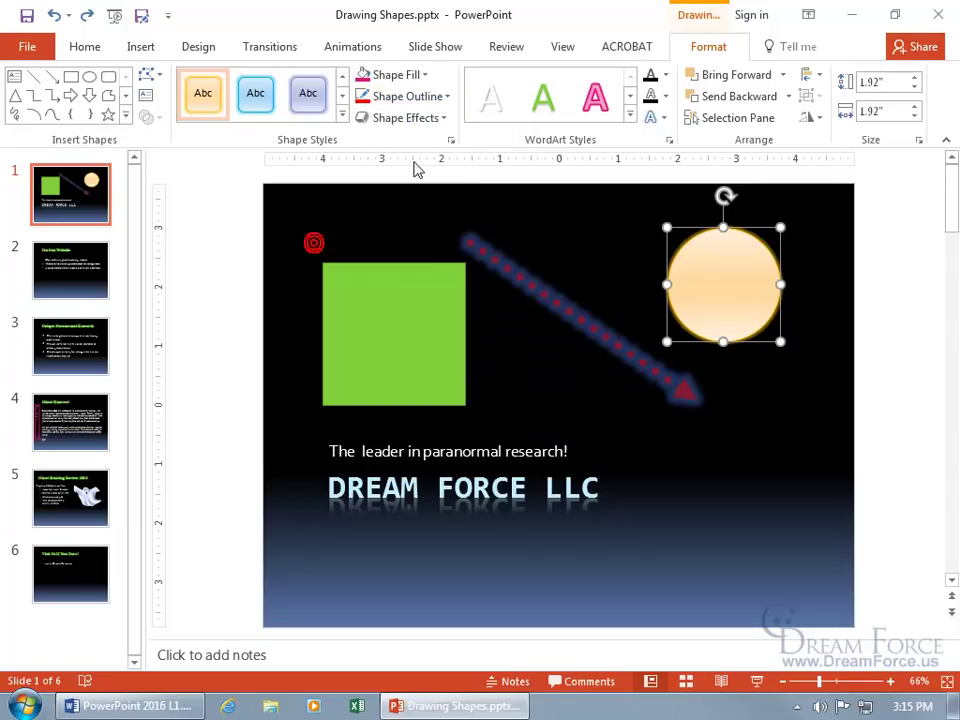
# Add the first Reflection Variation effect beneath the gold circle
pyautogui.click(442, 119)
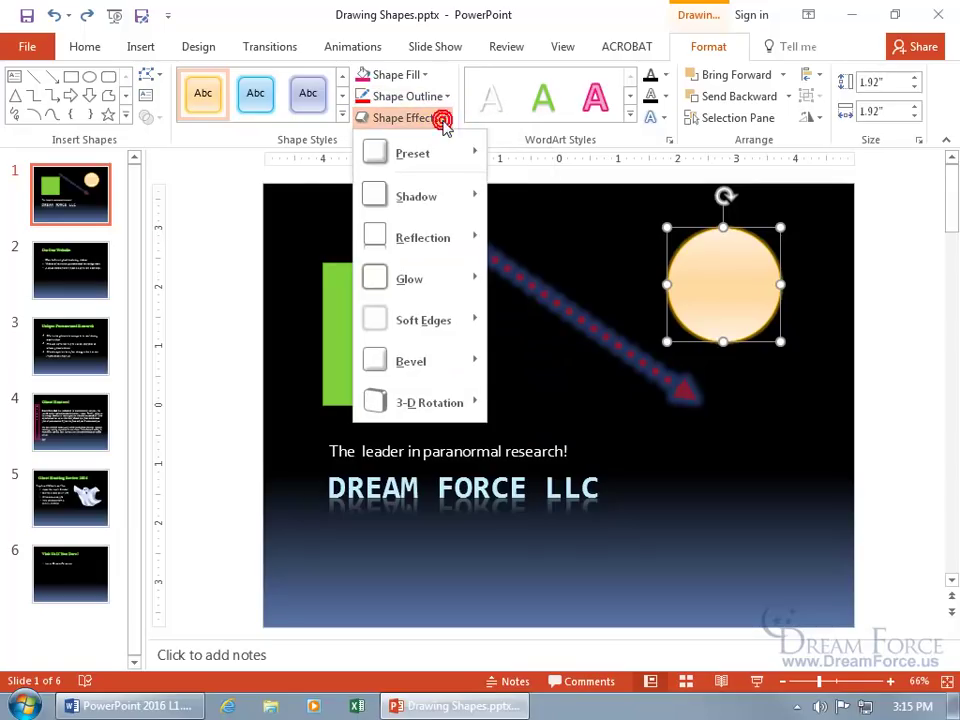
pyautogui.moveTo(443, 283)
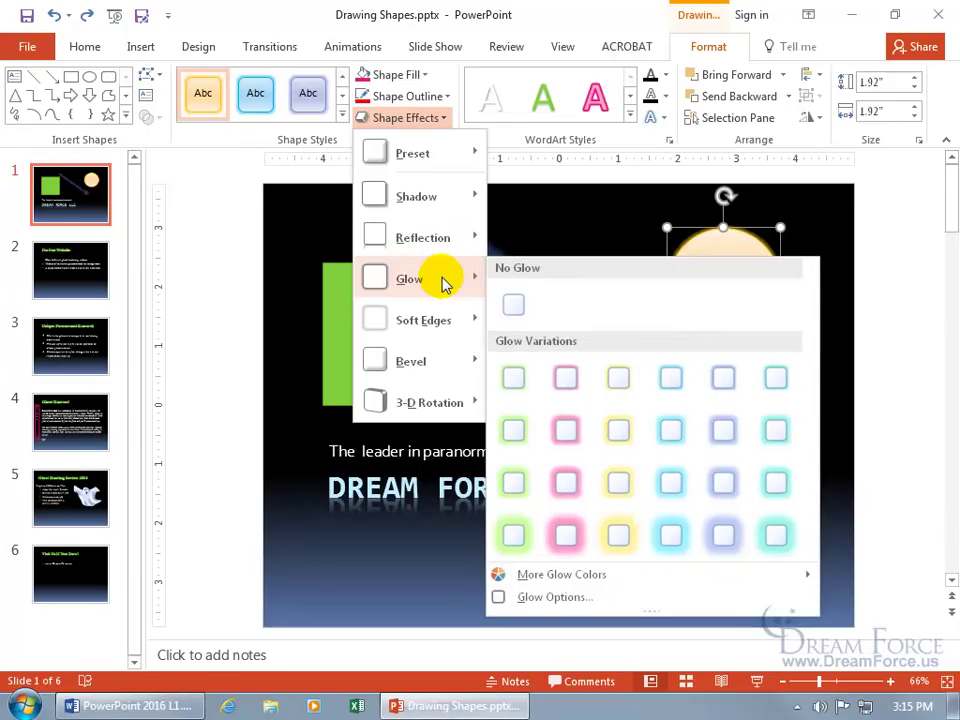
pyautogui.moveTo(448, 244)
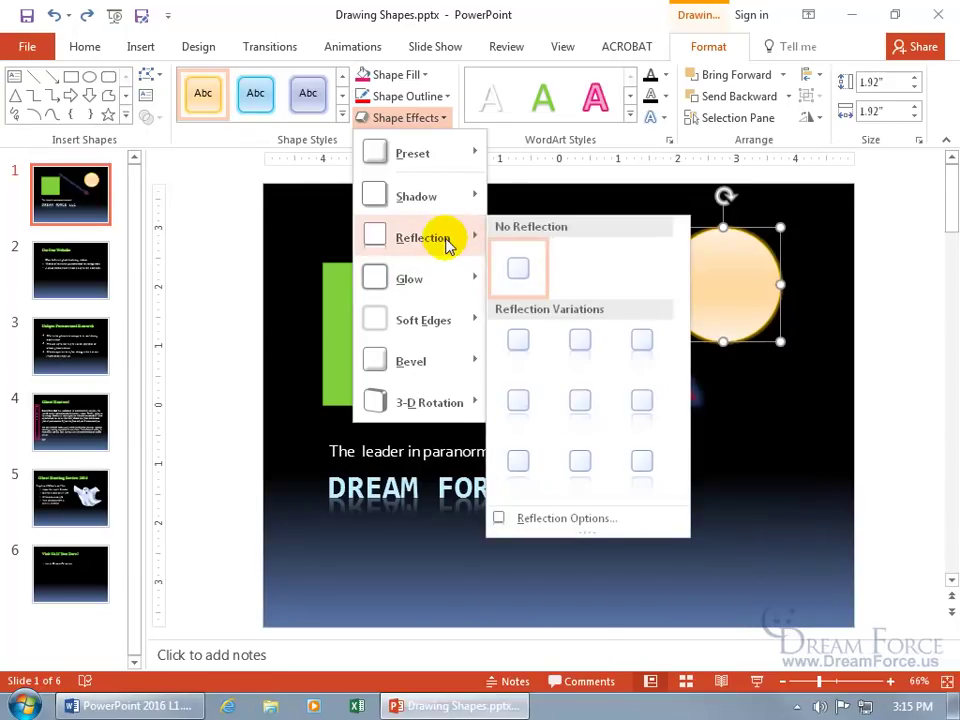
pyautogui.click(515, 345)
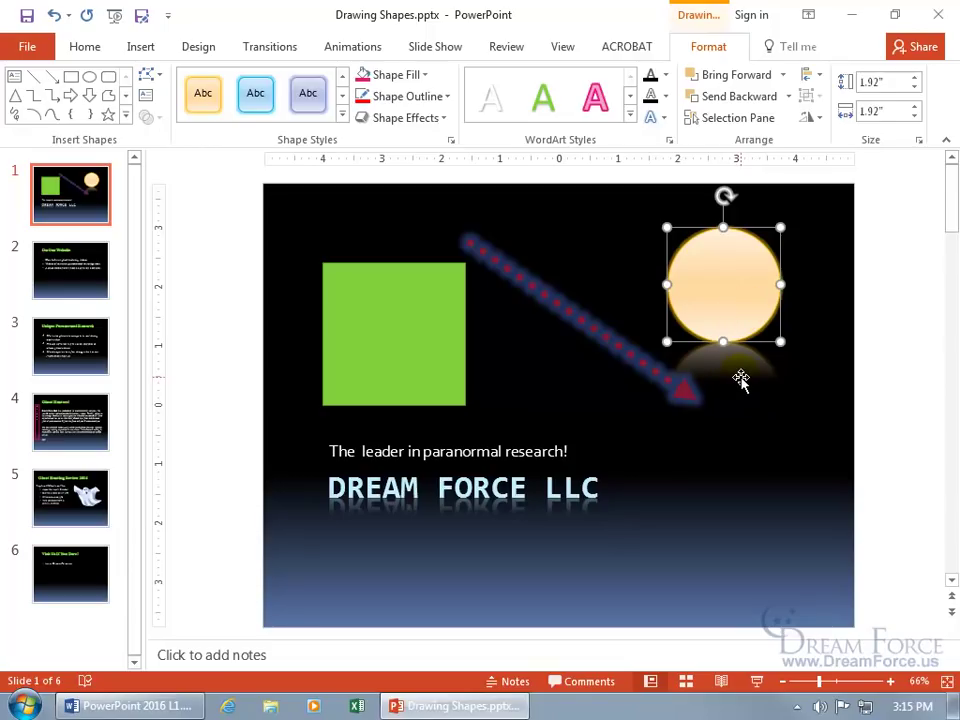
pyautogui.click(465, 168)
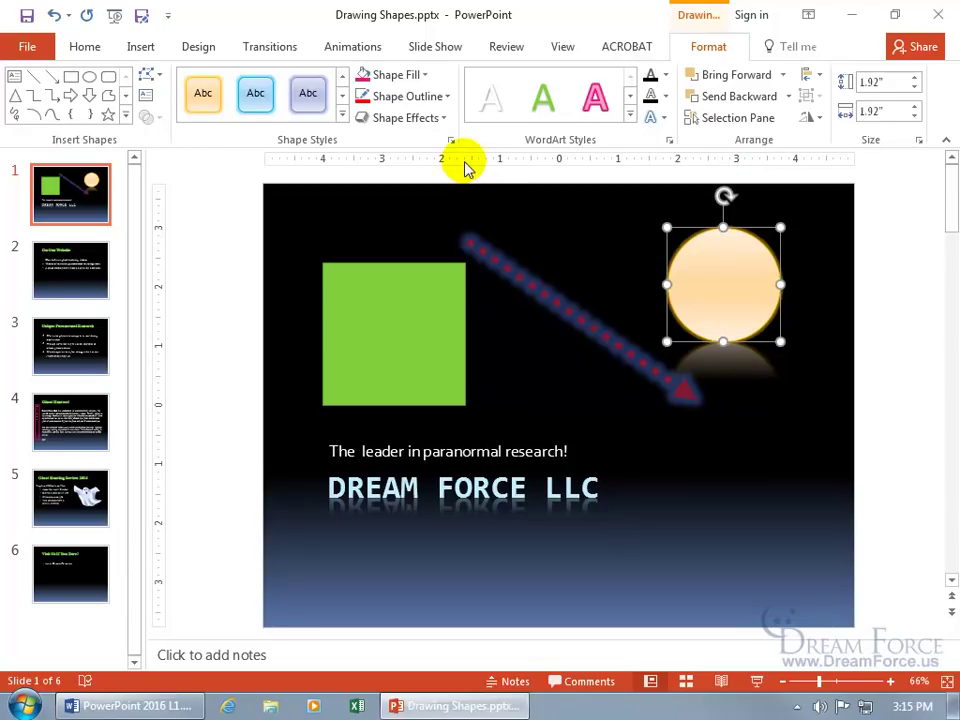
pyautogui.click(444, 118)
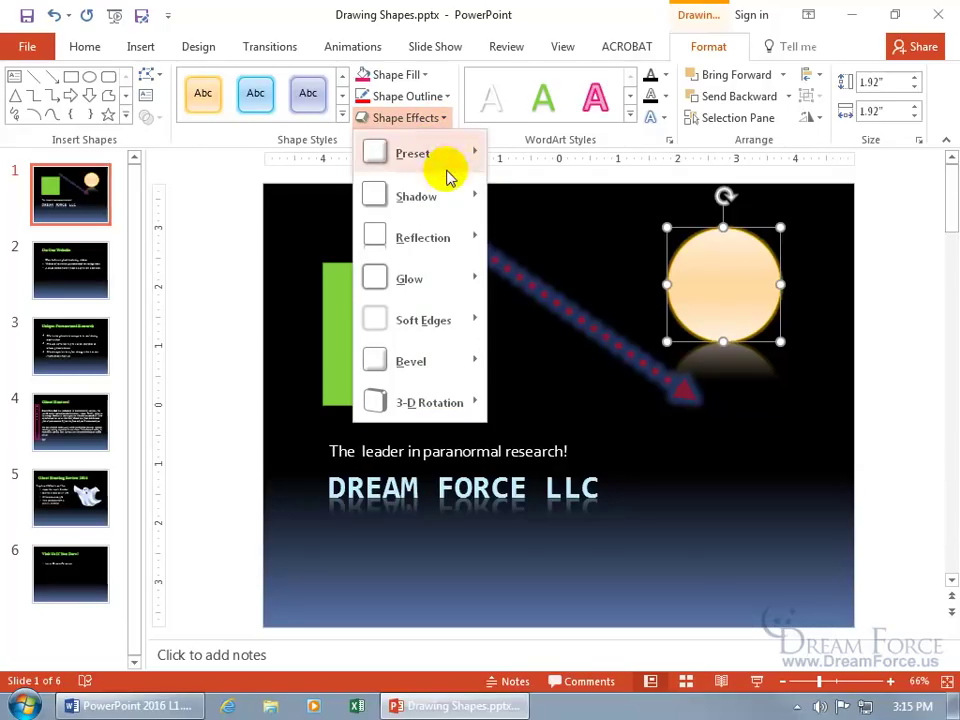
pyautogui.moveTo(444, 279)
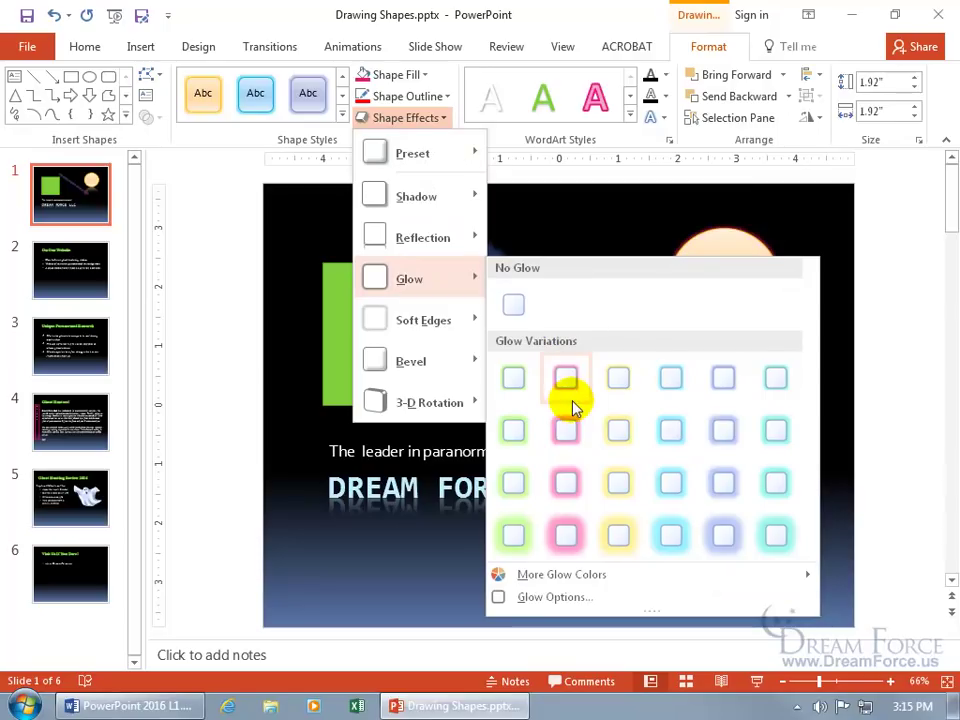
# Set the circle's glow to 74 pt size at 55% transparency in Glow Options
pyautogui.moveTo(579, 577)
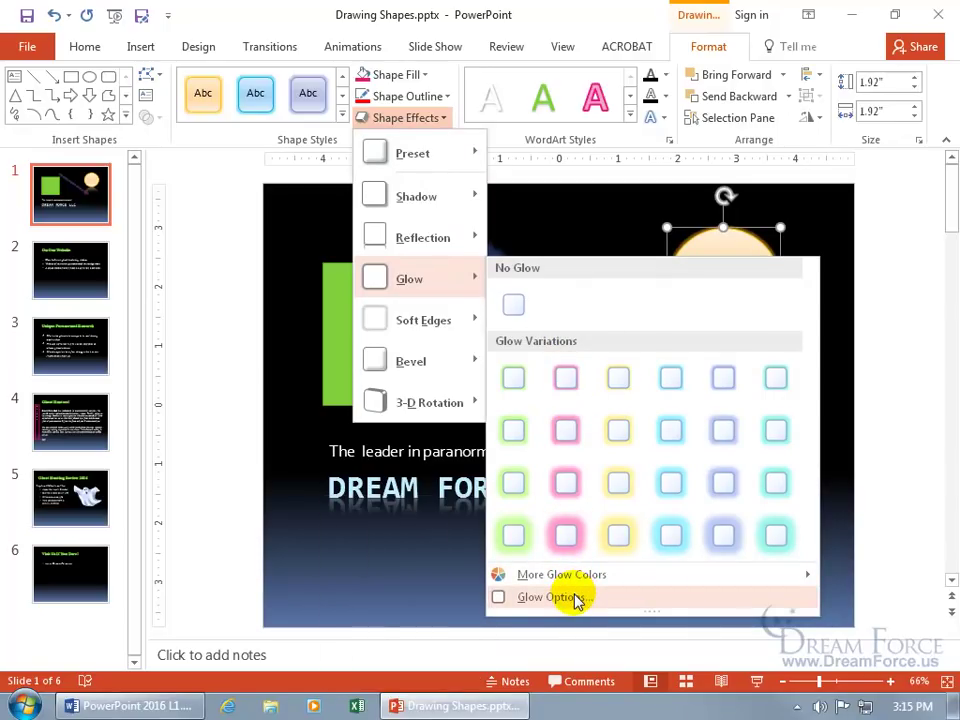
pyautogui.click(577, 597)
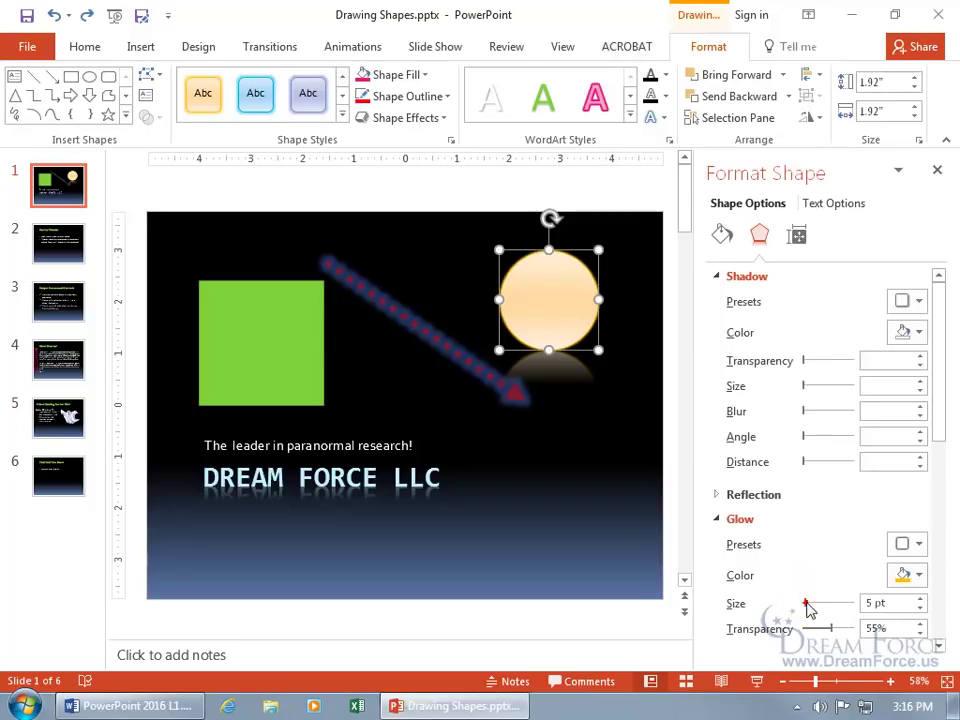
pyautogui.moveTo(808, 606); pyautogui.dragTo(830, 606)
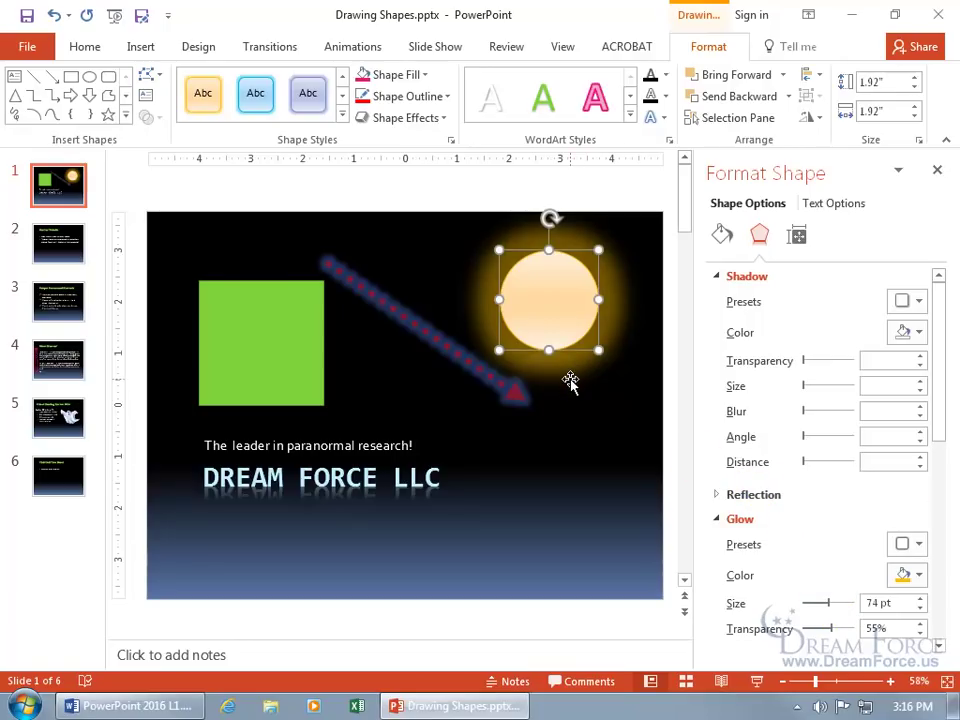
pyautogui.click(830, 630)
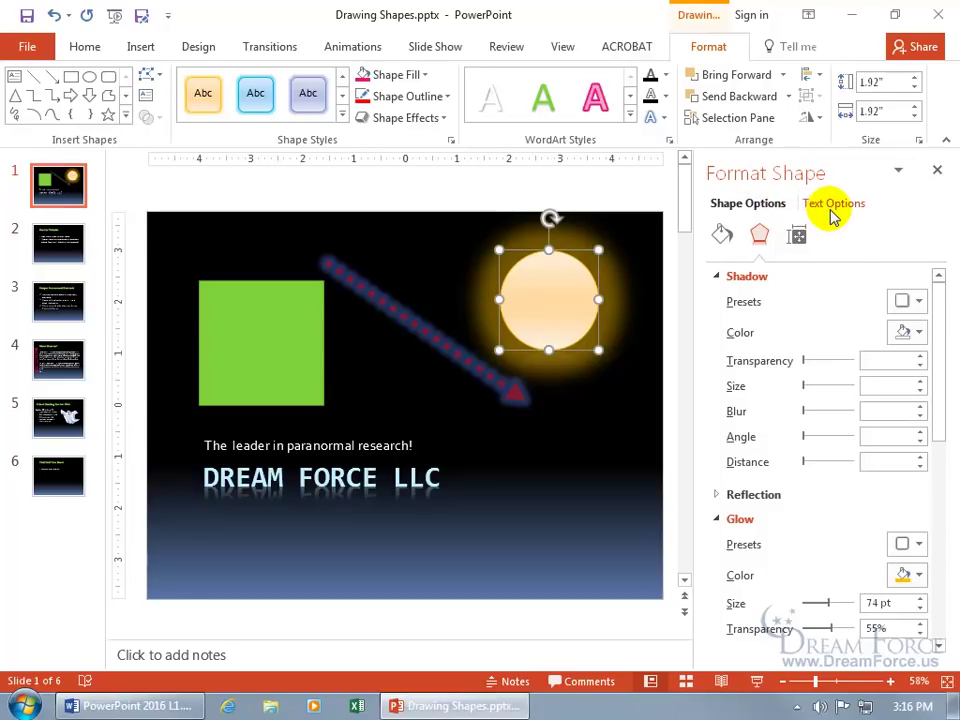
pyautogui.click(937, 170)
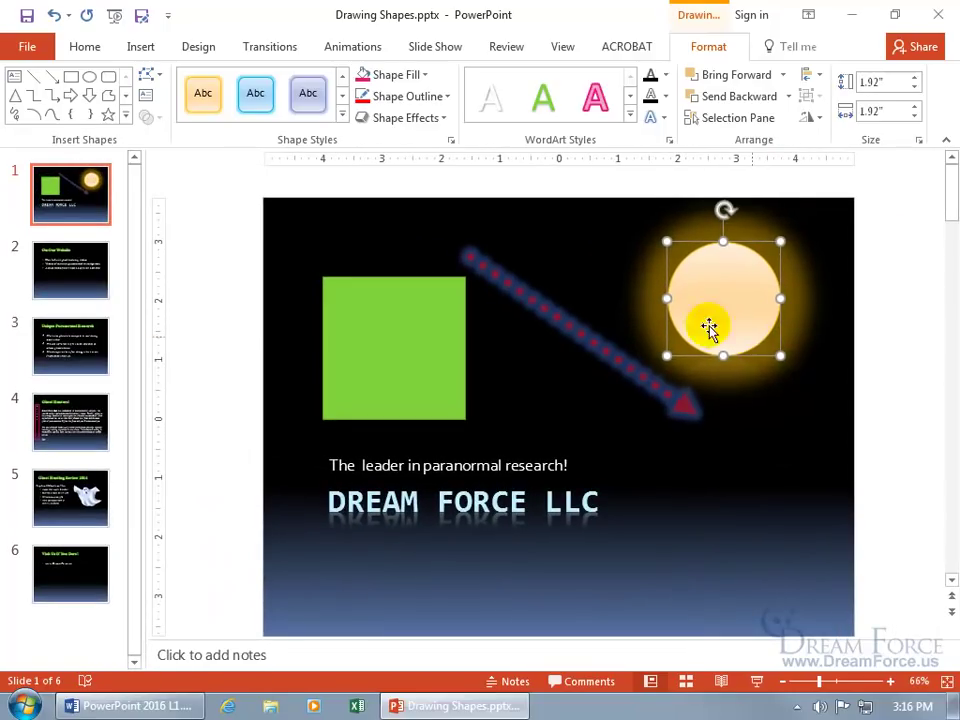
# Nudge the dotted red arrow slightly up and right between the green square and circle
pyautogui.click(594, 295)
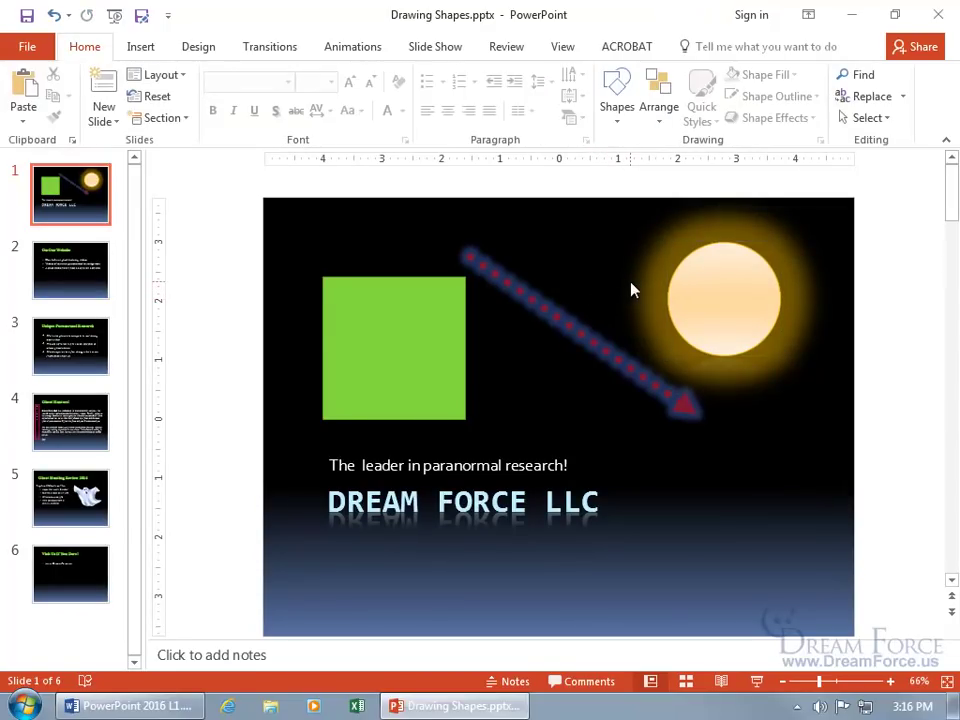
pyautogui.click(580, 335)
pyautogui.rightClick(580, 335)
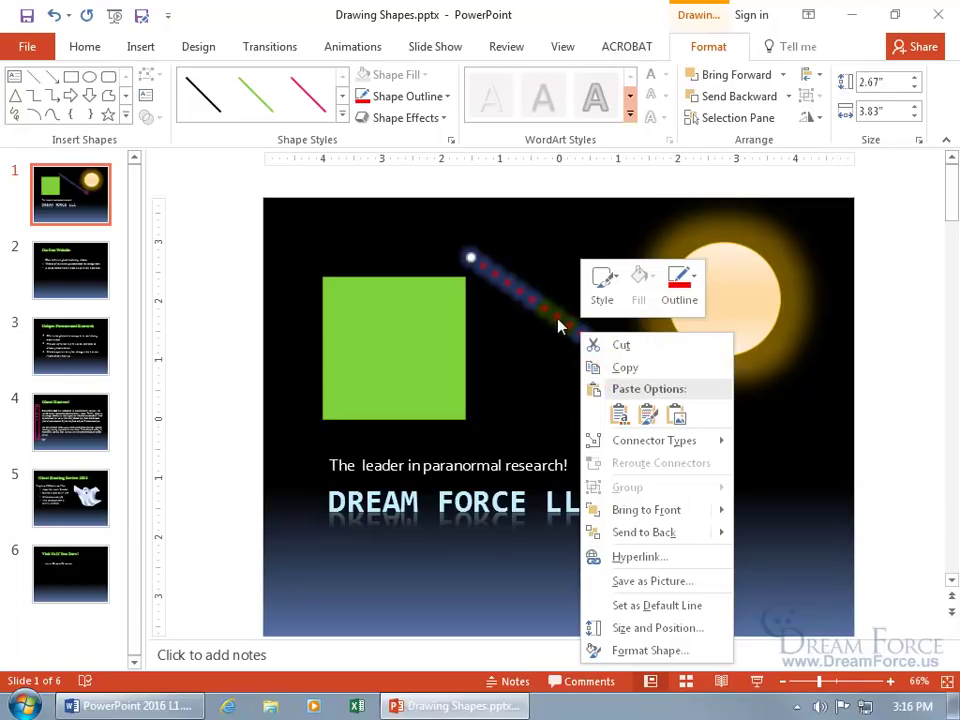
pyautogui.moveTo(561, 326); pyautogui.dragTo(549, 343)
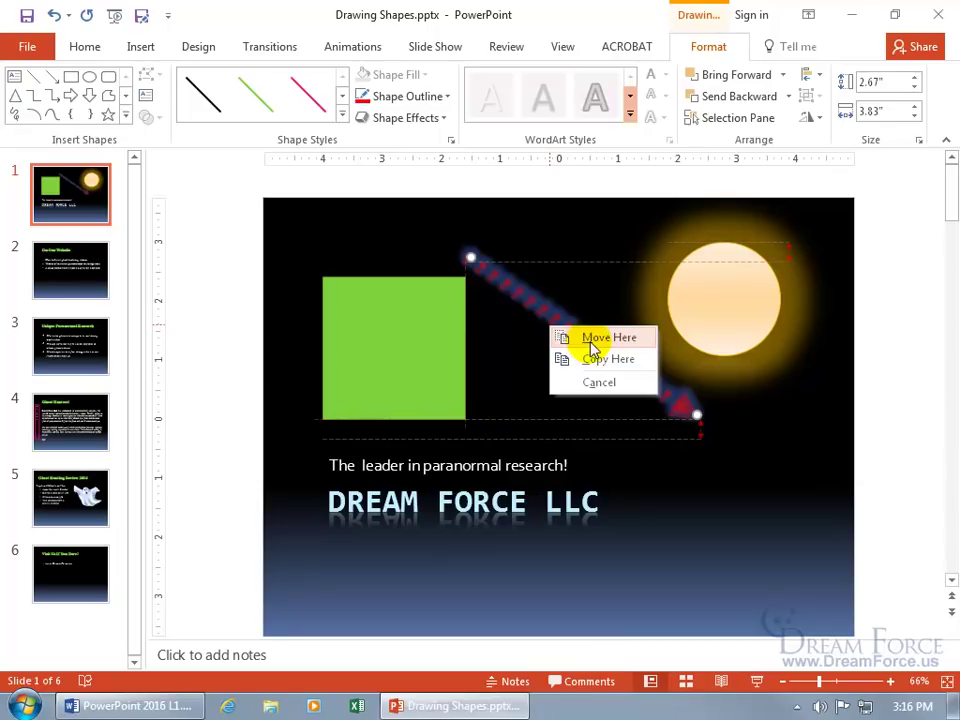
pyautogui.click(589, 359)
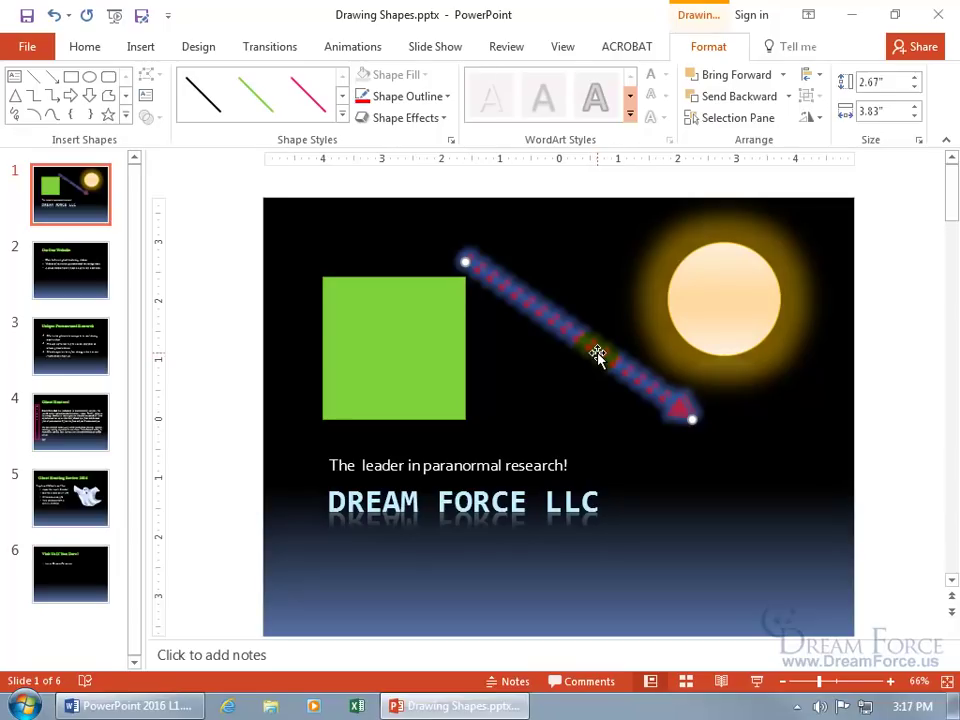
pyautogui.moveTo(597, 355); pyautogui.dragTo(602, 349)
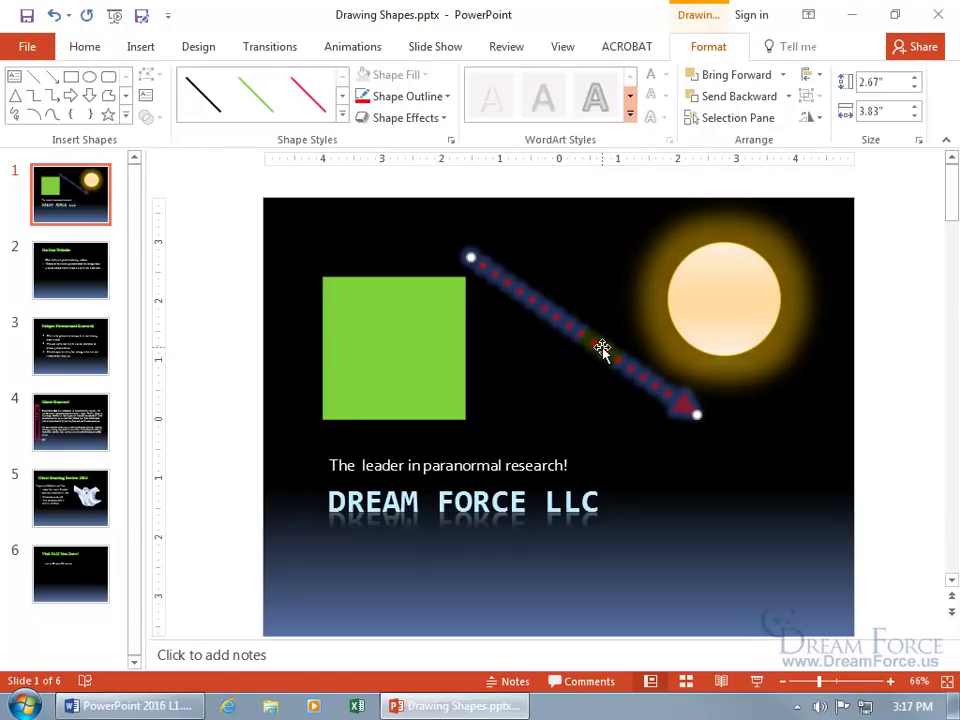
pyautogui.rightClick(602, 349)
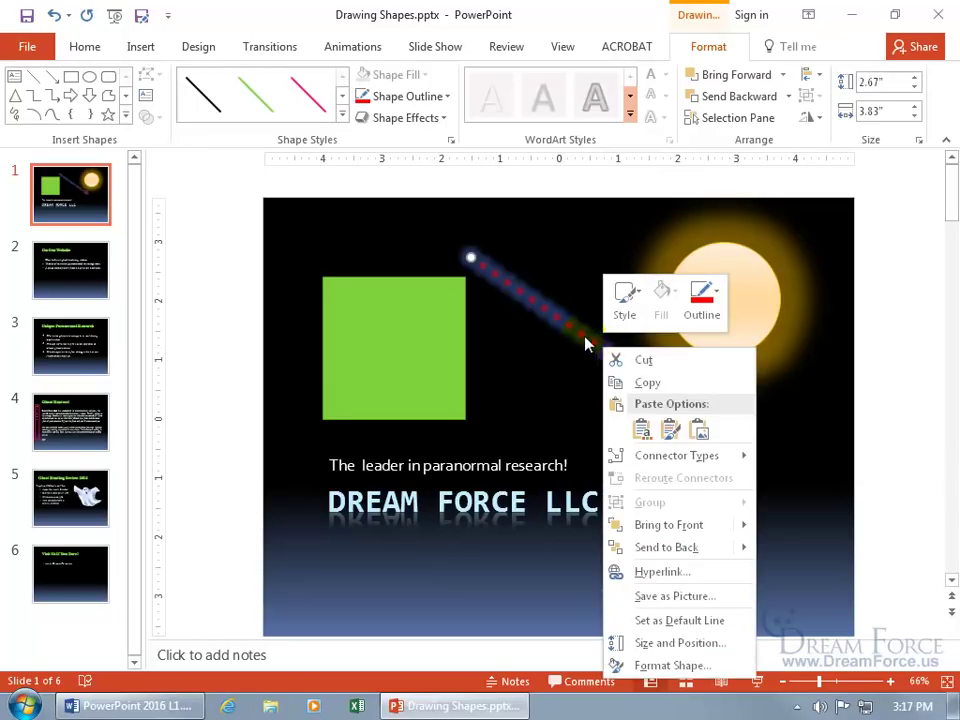
pyautogui.click(585, 338)
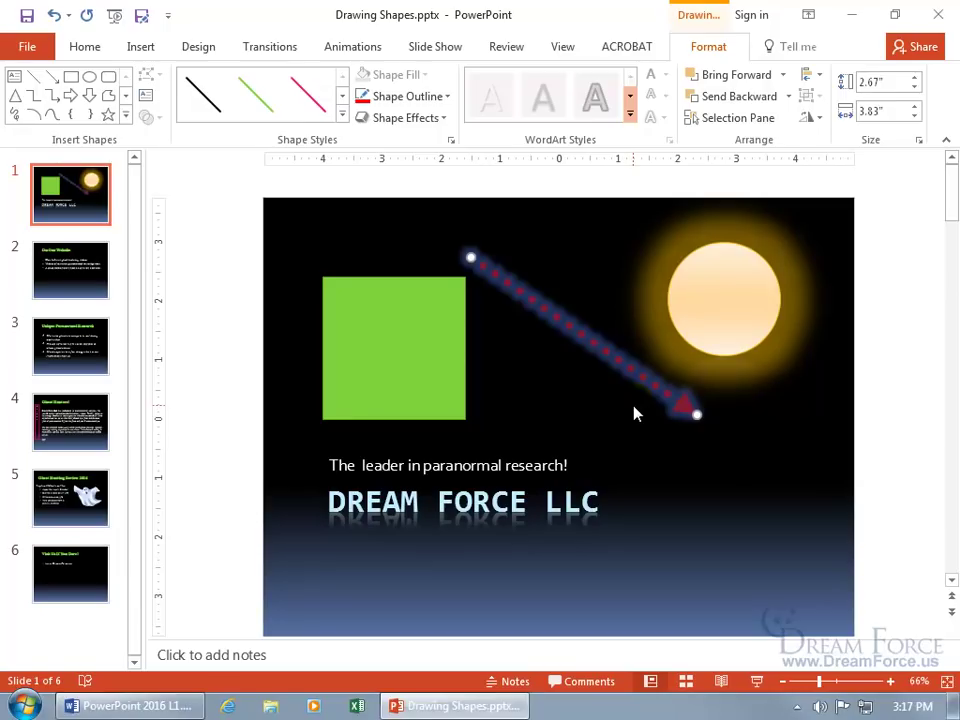
# Duplicate the dotted red arrow, shorten the copy, and place it near the first arrow's head
pyautogui.press('Right')
pyautogui.press('Right')
pyautogui.press('Down')
pyautogui.press('Down')
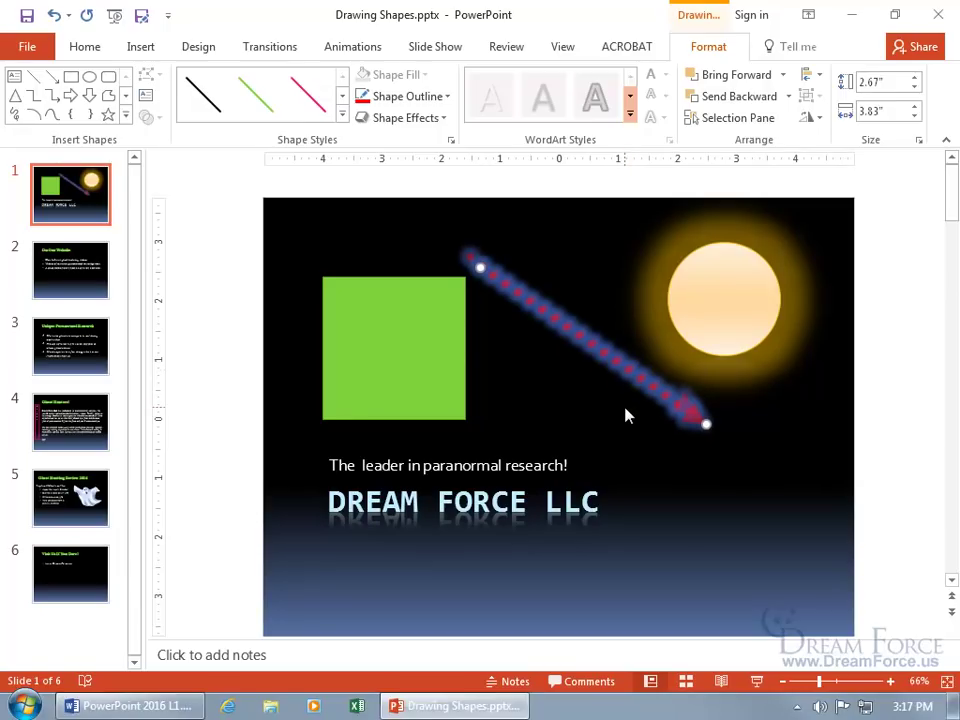
pyautogui.moveTo(625, 363); pyautogui.dragTo(624, 409)
pyautogui.press('Down')
pyautogui.press('Down')
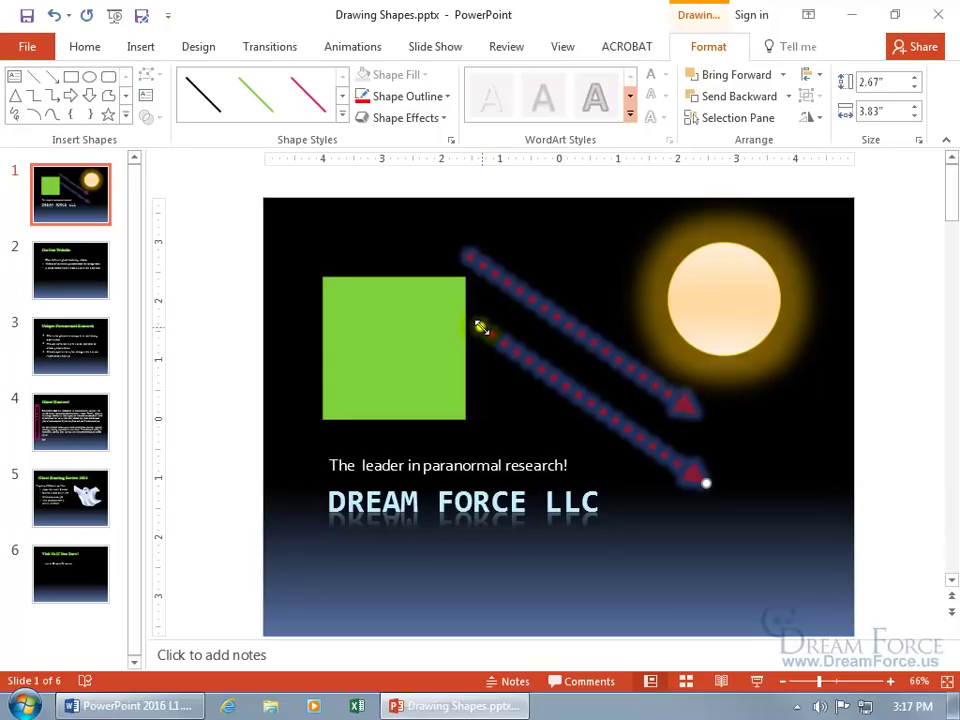
pyautogui.moveTo(481, 326); pyautogui.dragTo(647, 563)
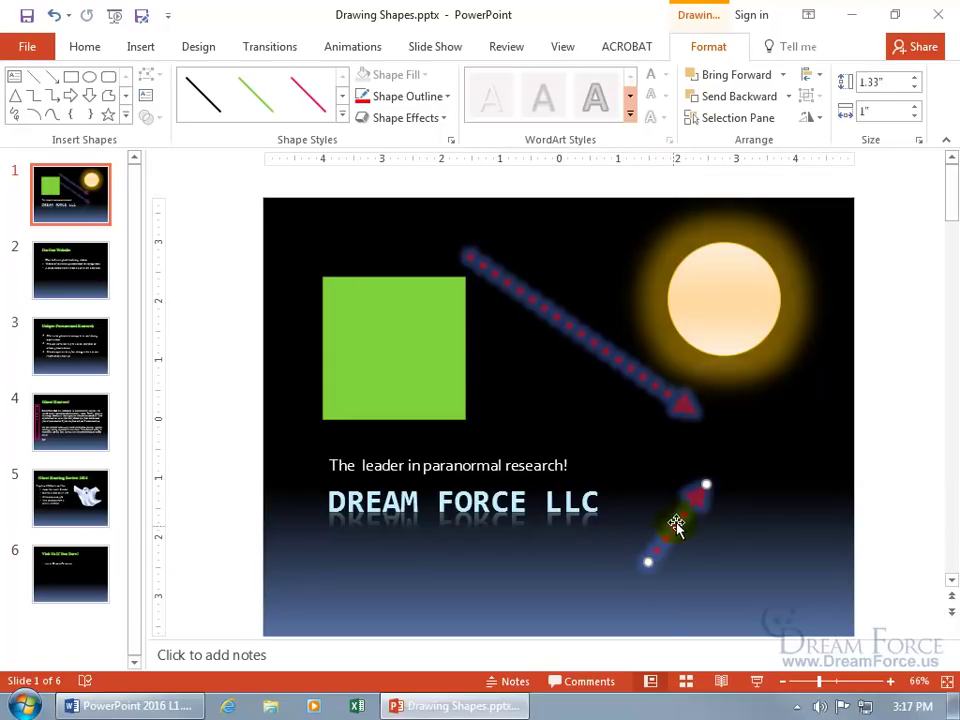
pyautogui.moveTo(689, 506); pyautogui.dragTo(667, 402)
# Shorten the first arrow's tail, then undo the circle's accidental move, leaving a V of arrows
pyautogui.click(540, 308)
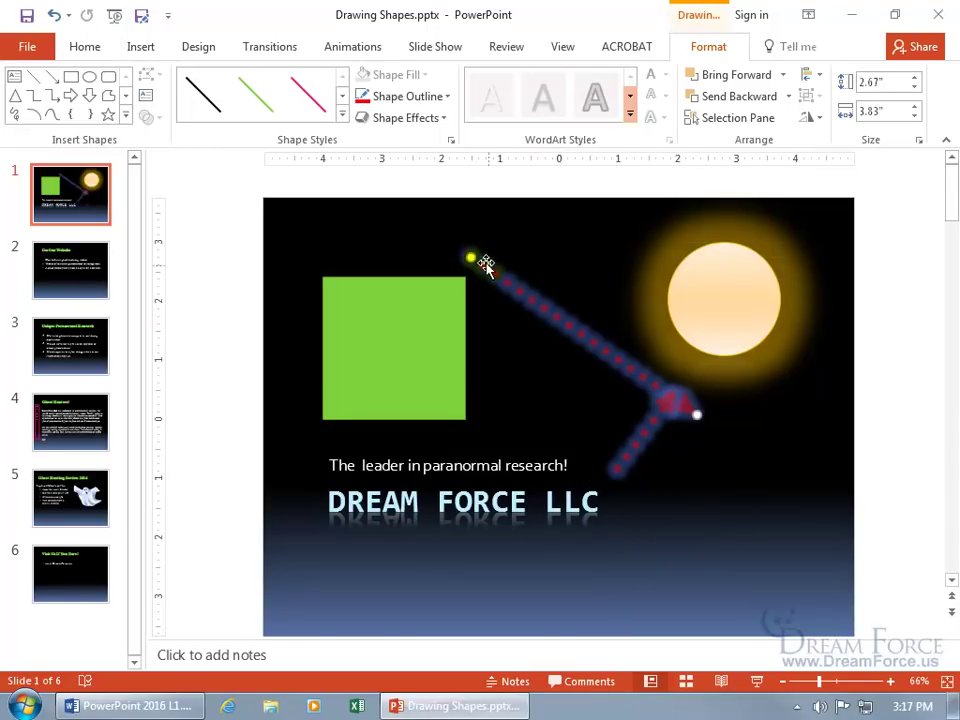
pyautogui.moveTo(471, 257)
pyautogui.mouseDown()
pyautogui.moveTo(591, 351)
pyautogui.moveTo(656, 491)
pyautogui.moveTo(750, 489)
pyautogui.mouseUp()
pyautogui.moveTo(761, 442); pyautogui.dragTo(760, 440)
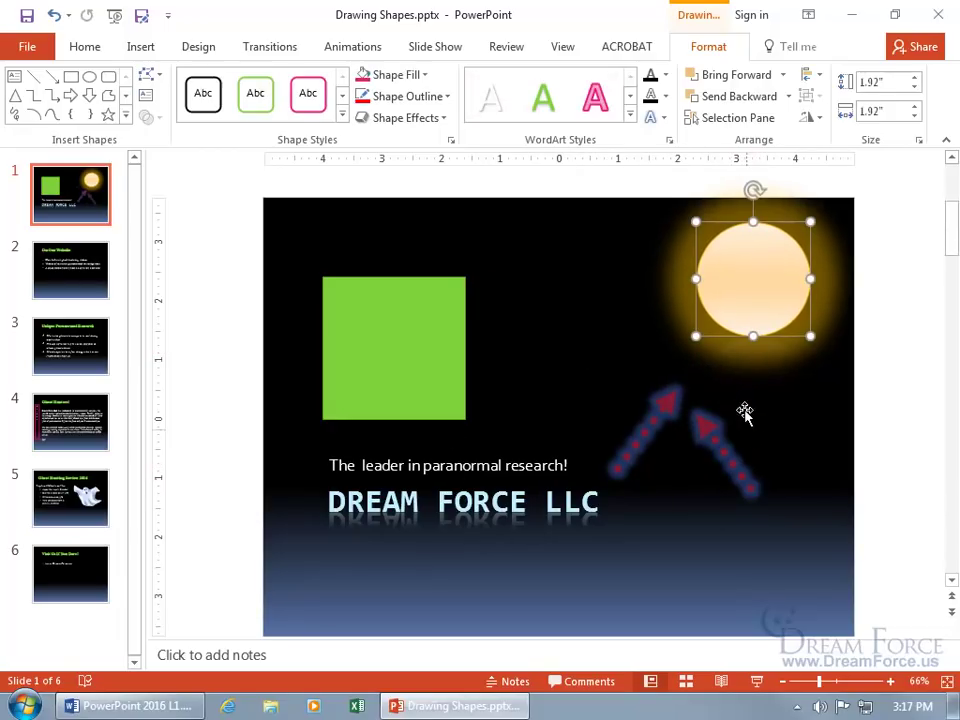
pyautogui.click(754, 300)
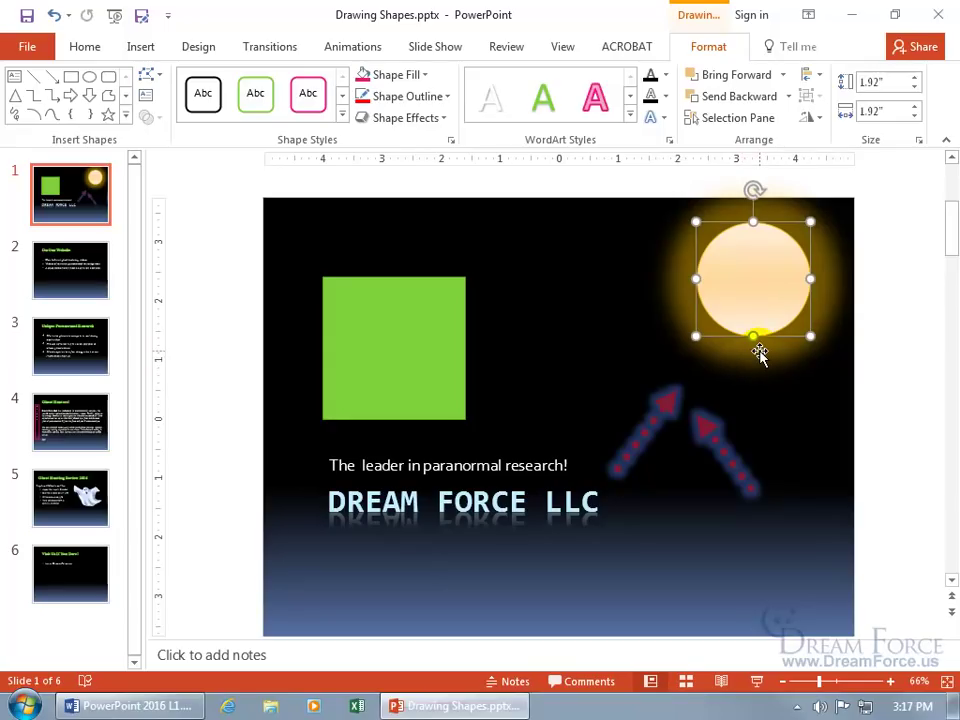
pyautogui.click(54, 15)
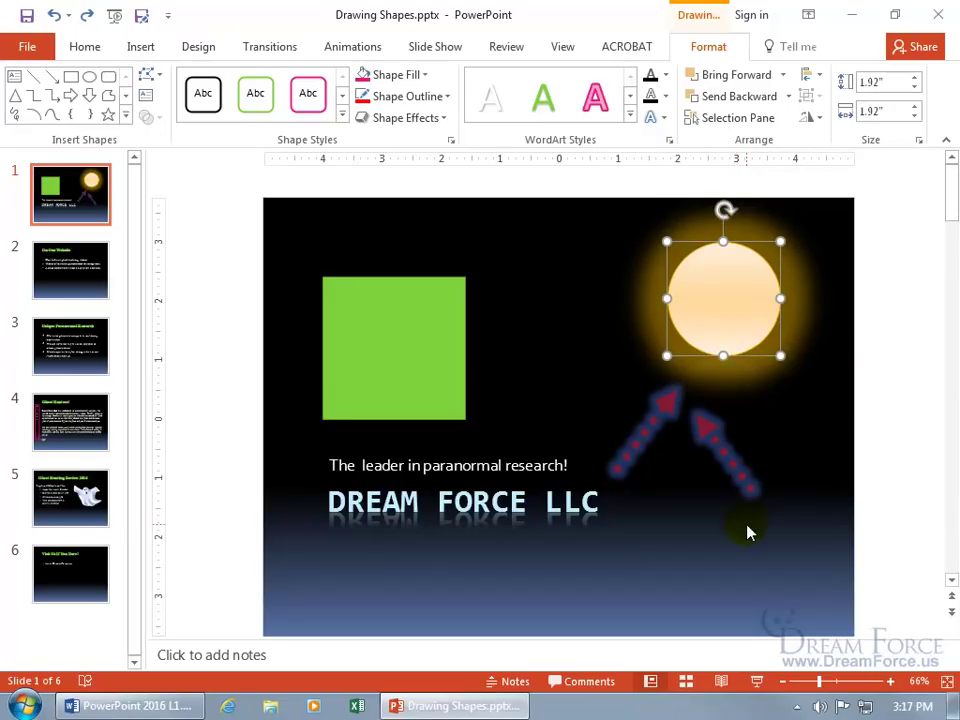
pyautogui.click(748, 480)
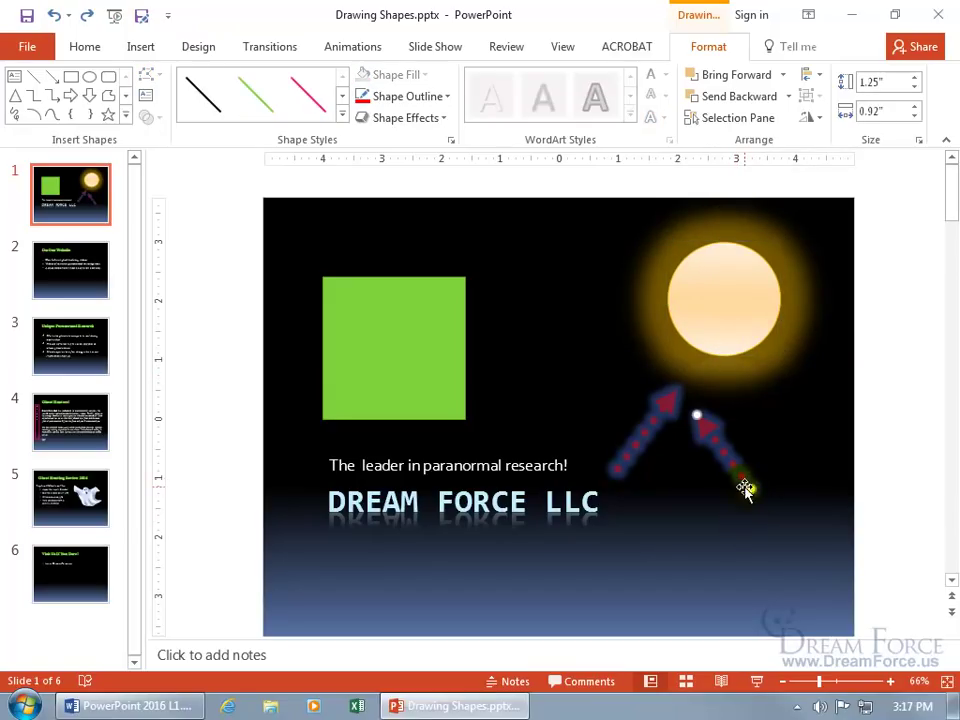
pyautogui.hotkey('ctrl', 'y')
pyautogui.hotkey('ctrl', 'y')
pyautogui.hotkey('ctrl', 'y')
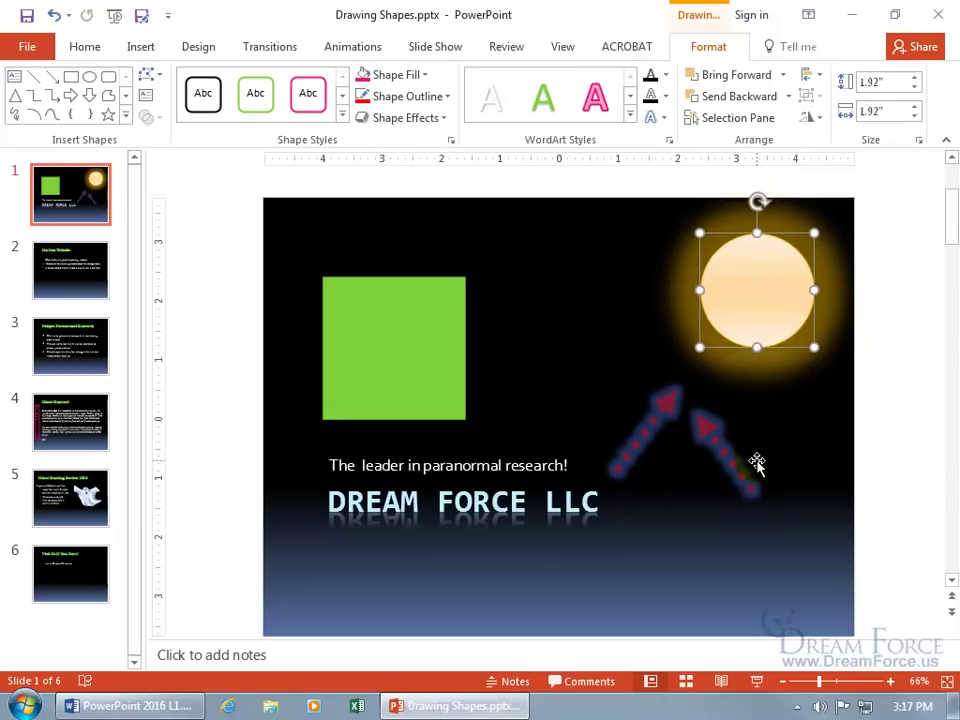
pyautogui.click(53, 15)
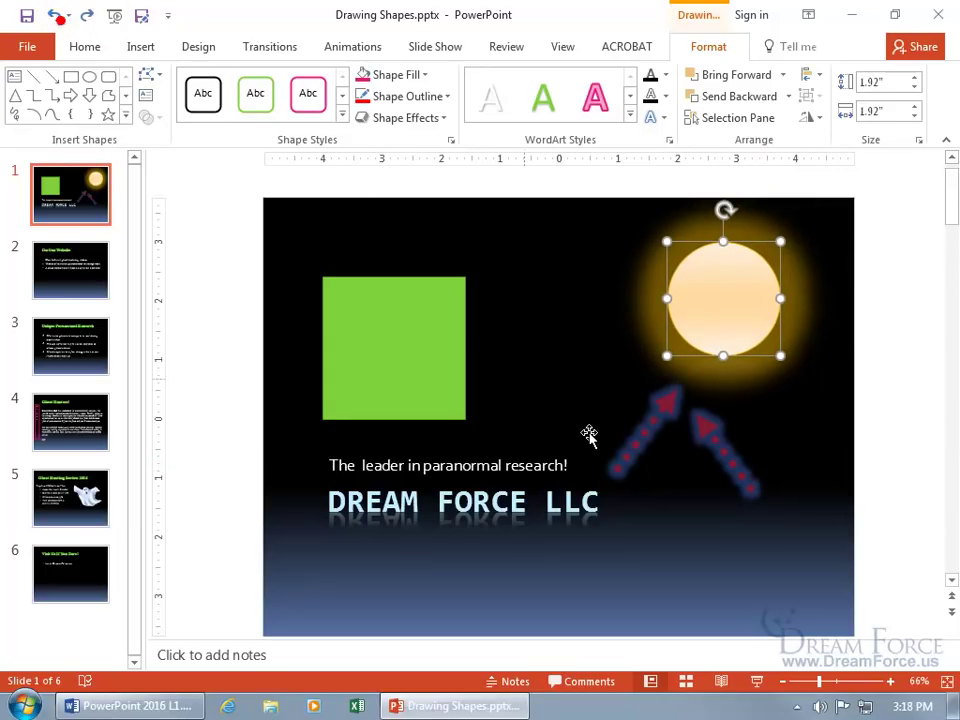
pyautogui.click(747, 484)
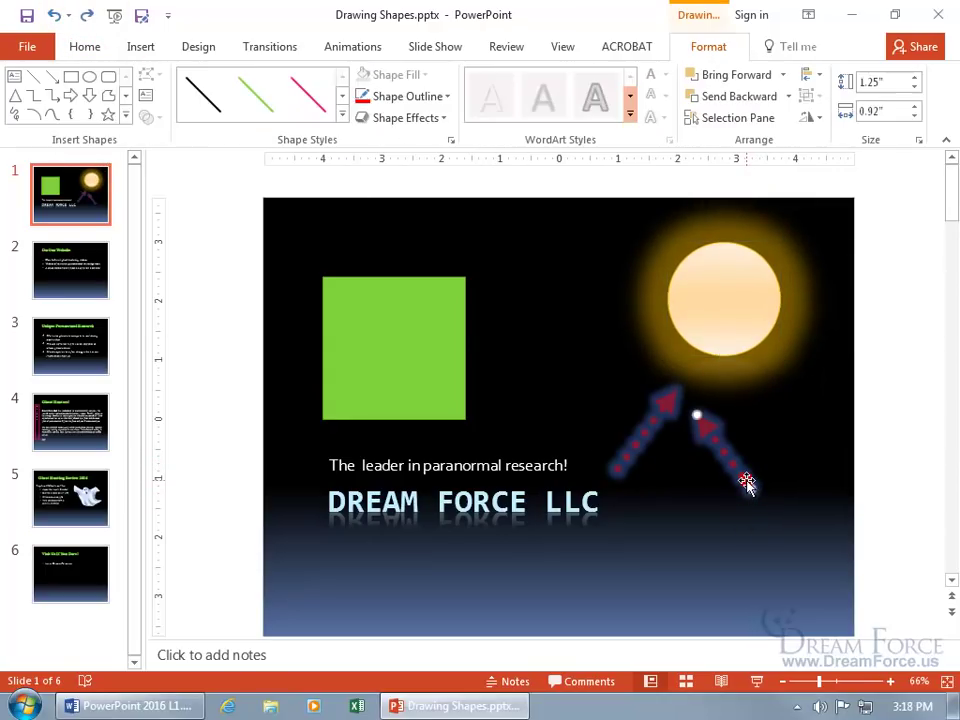
# Slide the right arrow rightward, then size the left arrow to 1.25" high and 0.92" wide
pyautogui.moveTo(744, 481); pyautogui.dragTo(814, 462)
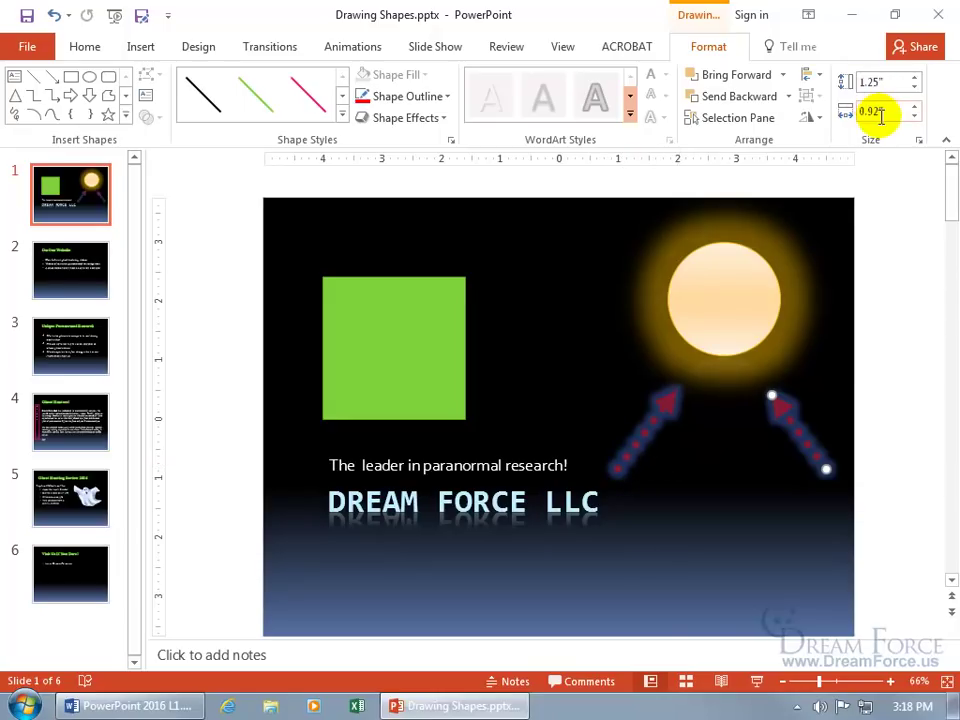
pyautogui.click(621, 455)
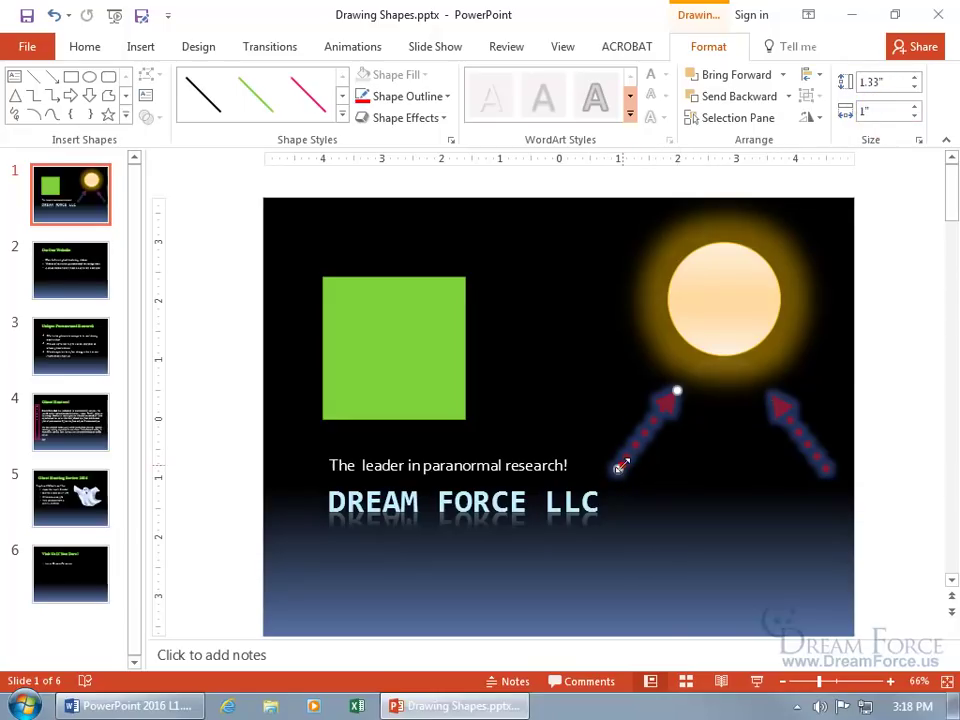
pyautogui.doubleClick(895, 85)
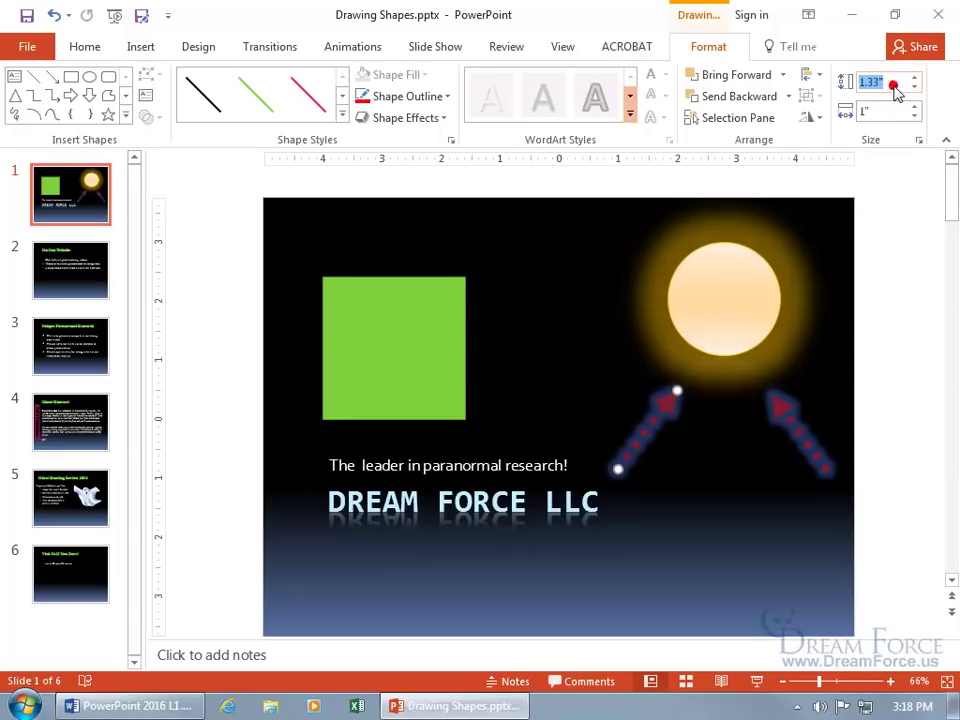
pyautogui.write('1.25')
pyautogui.press('Return')
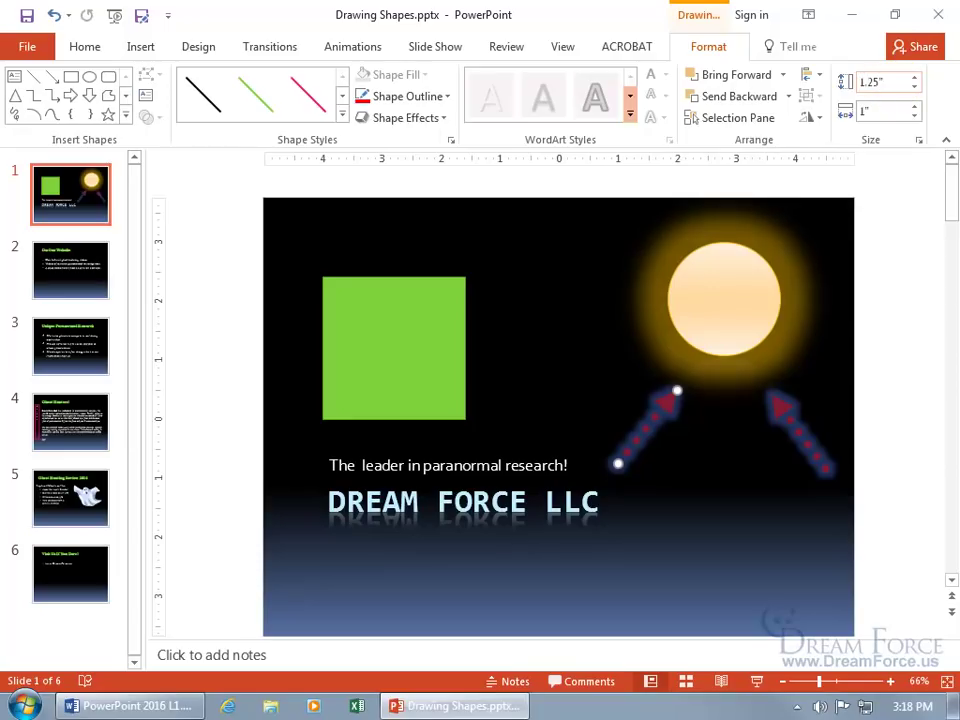
pyautogui.doubleClick(889, 109)
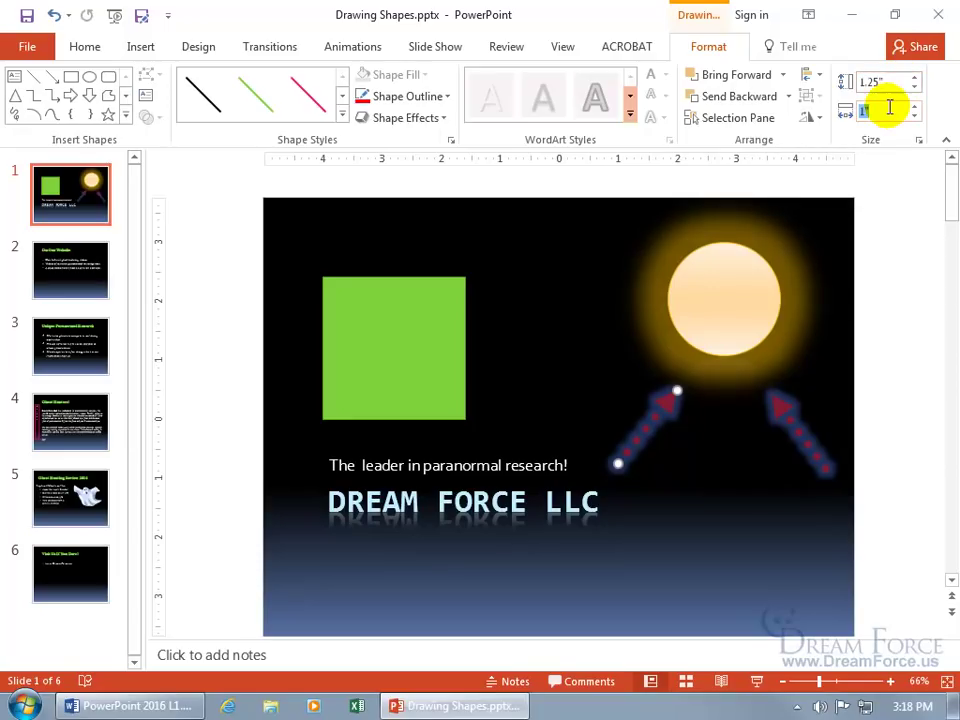
pyautogui.write('.92')
pyautogui.press('Return')
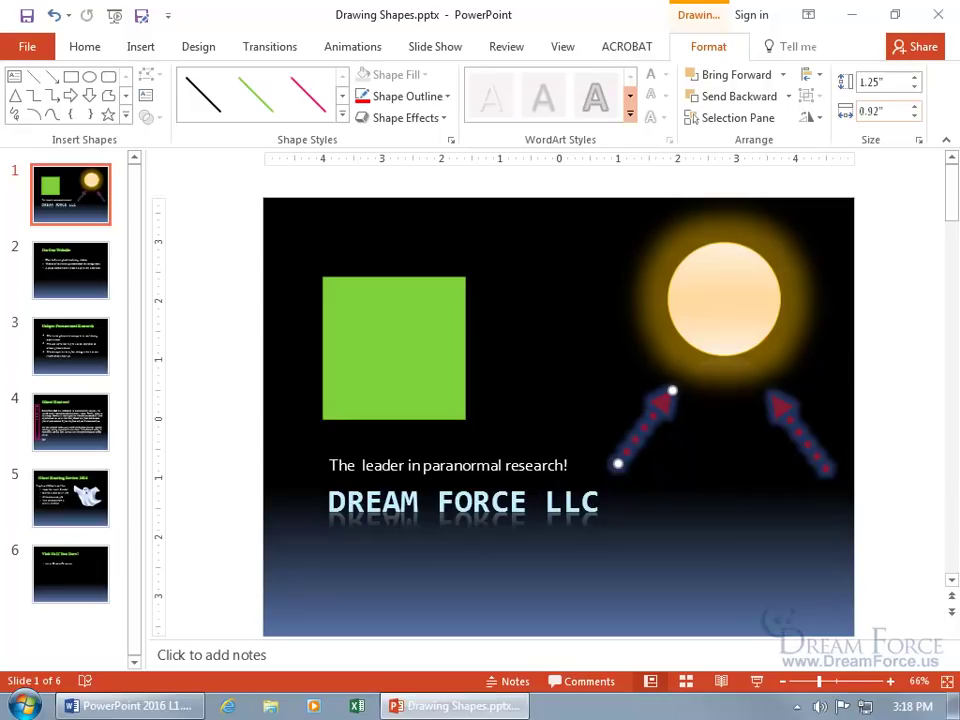
pyautogui.click(692, 566)
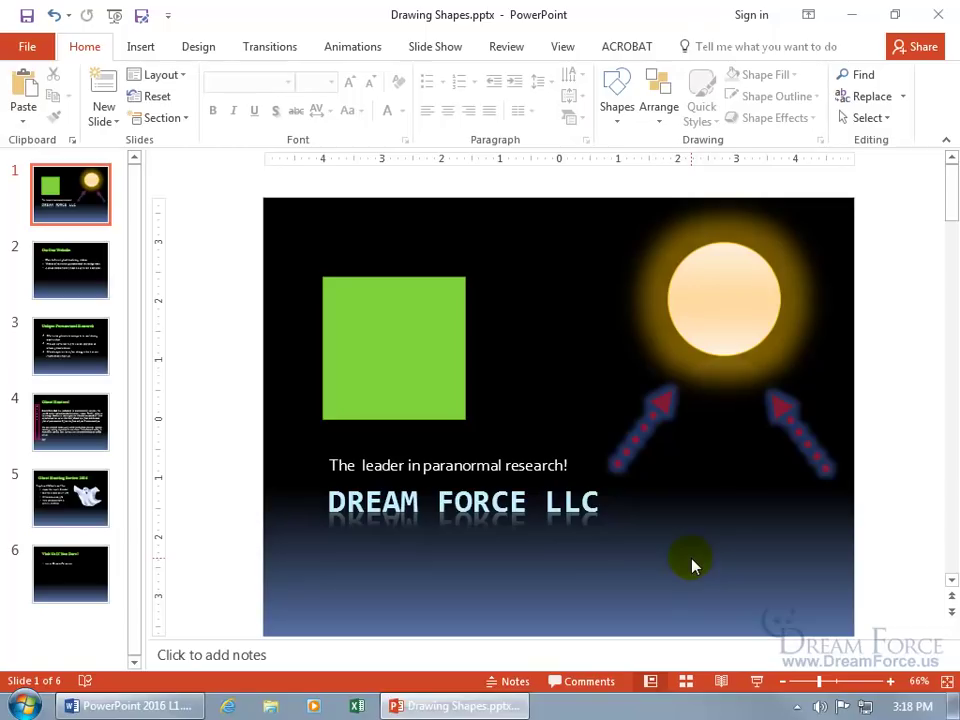
# Type the label 'Circle' into the glowing circle
pyautogui.click(718, 312)
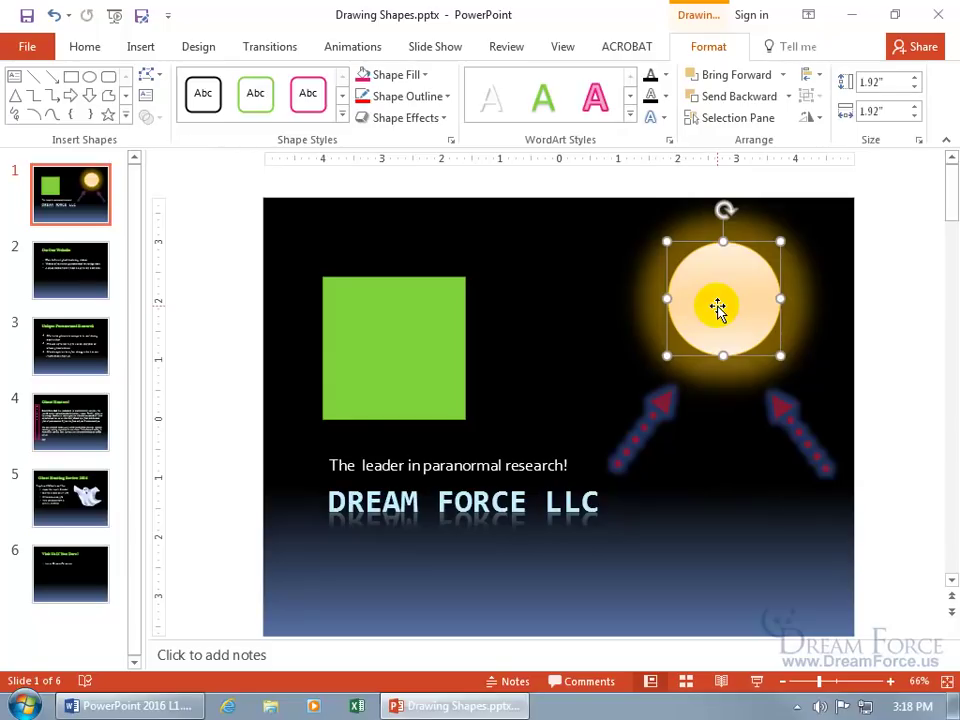
pyautogui.write('Circle')
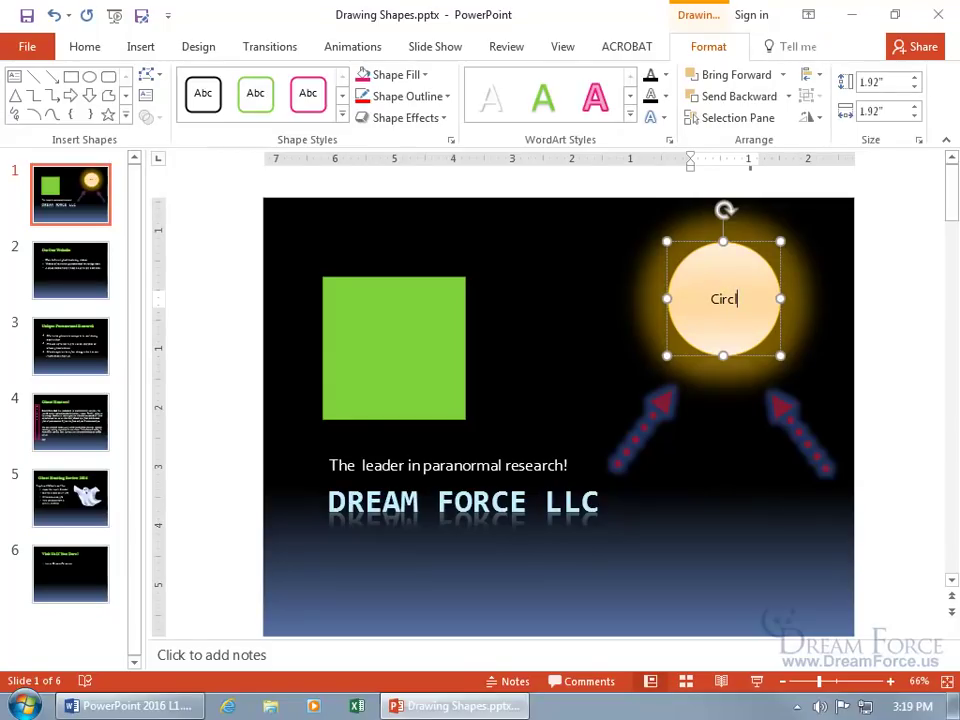
pyautogui.click(498, 370)
# Label the green square 'Square' through Edit Text and make that text bold
pyautogui.rightClick(418, 366)
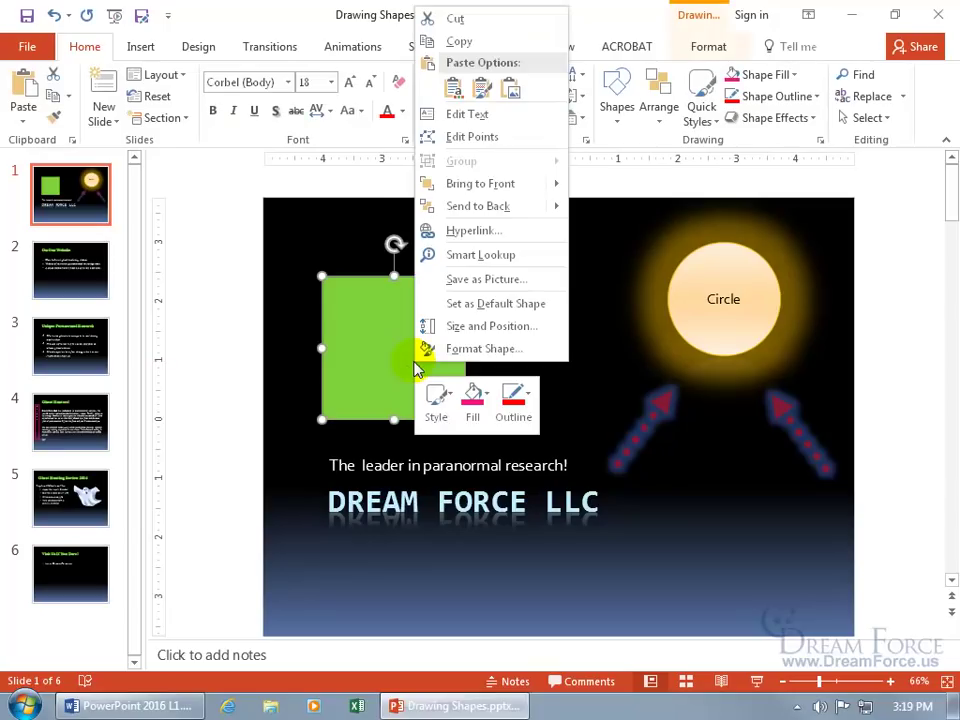
pyautogui.click(507, 124)
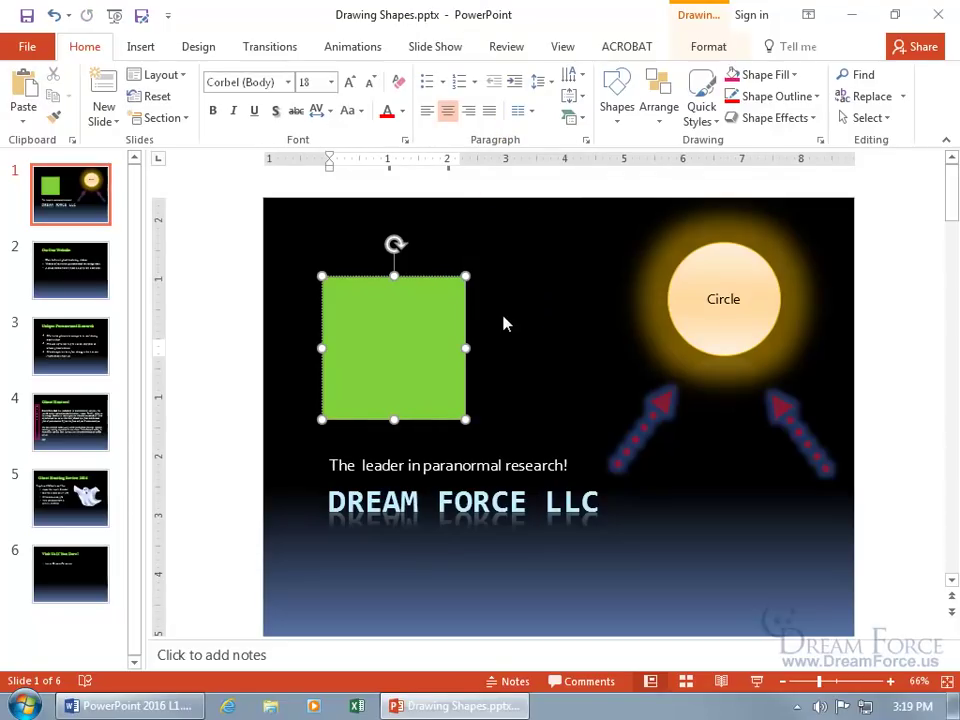
pyautogui.write('Square')
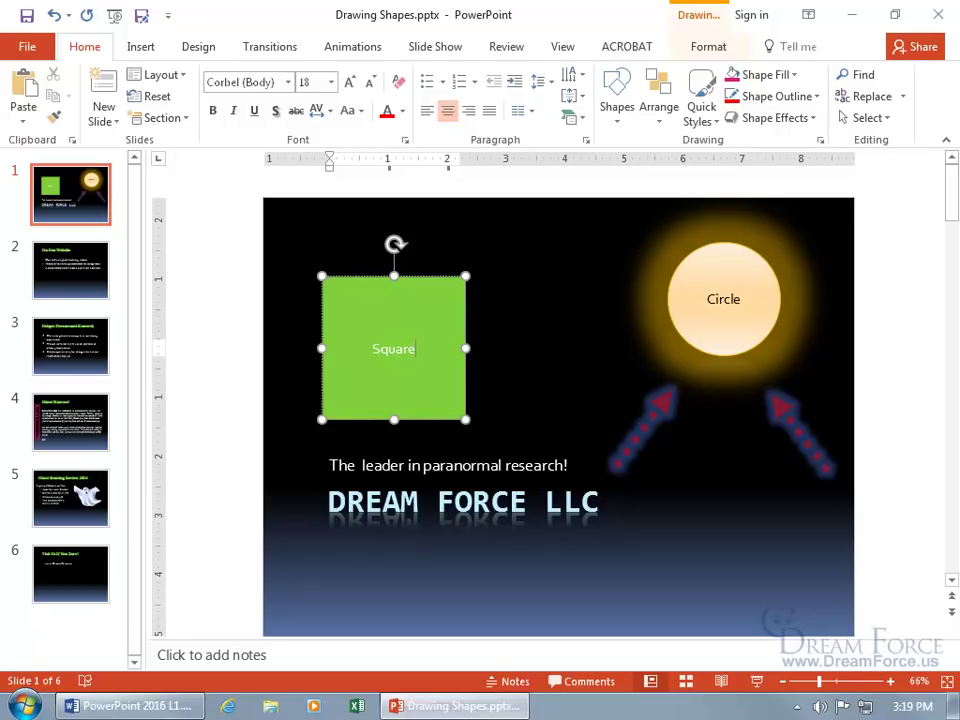
pyautogui.doubleClick(396, 350)
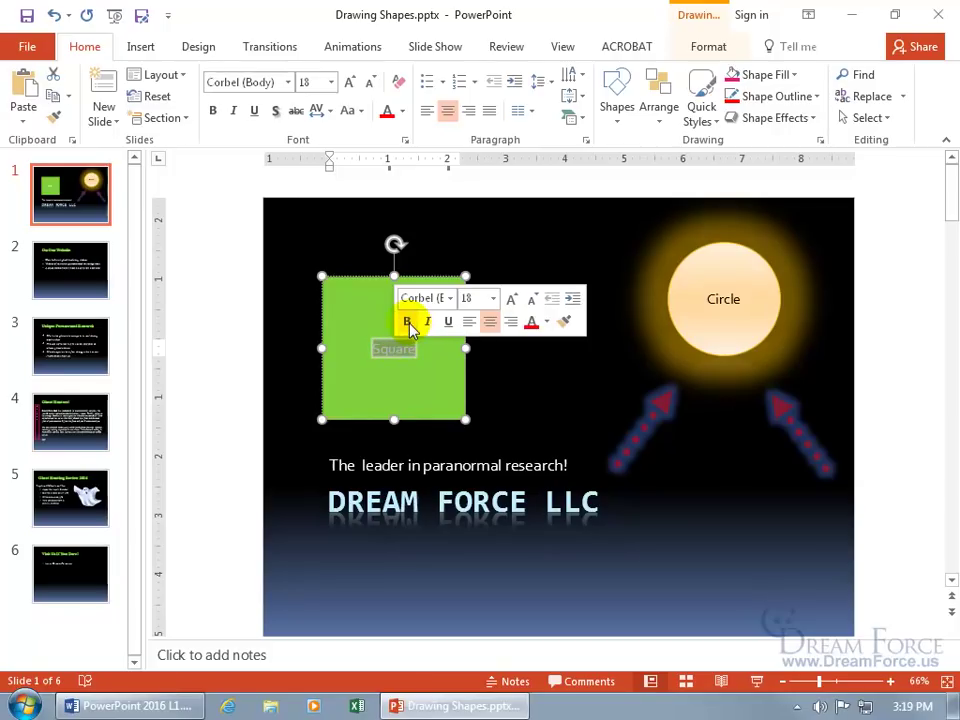
pyautogui.click(408, 322)
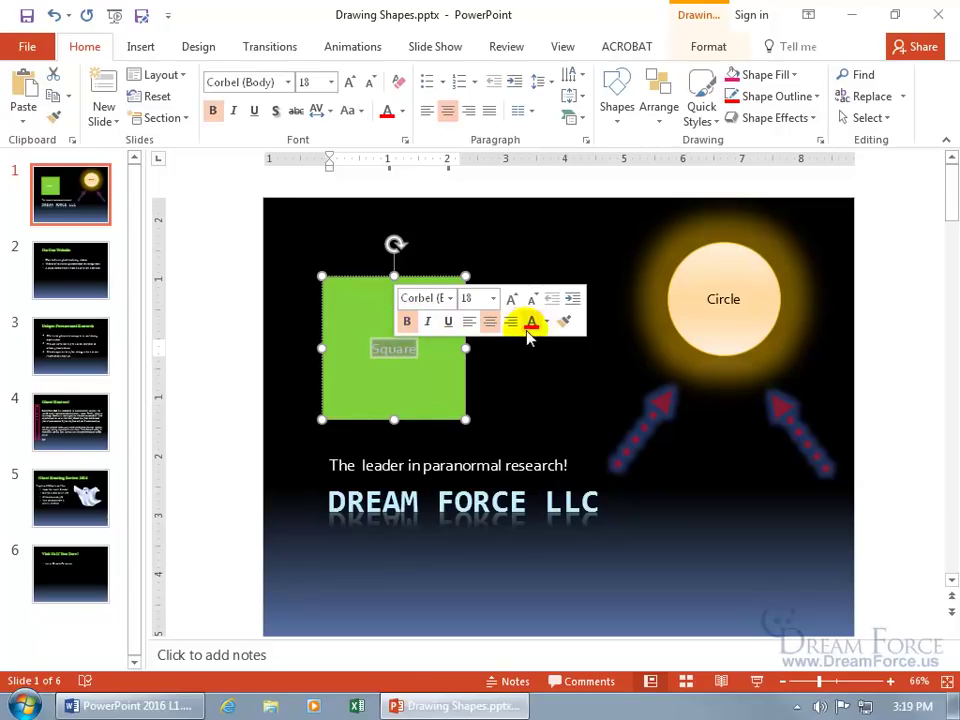
pyautogui.click(527, 397)
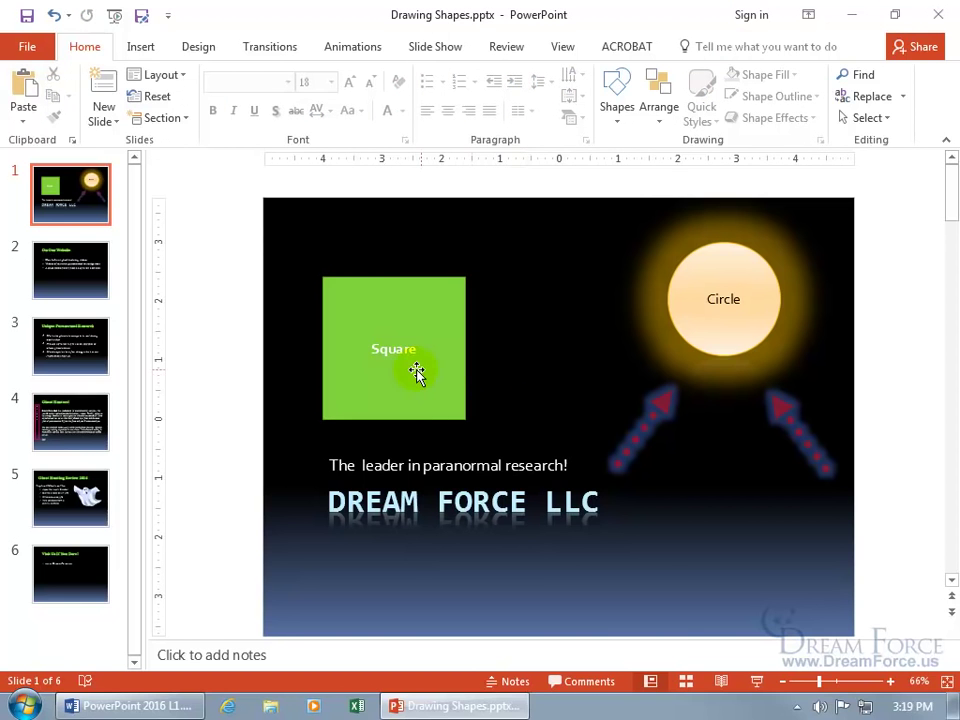